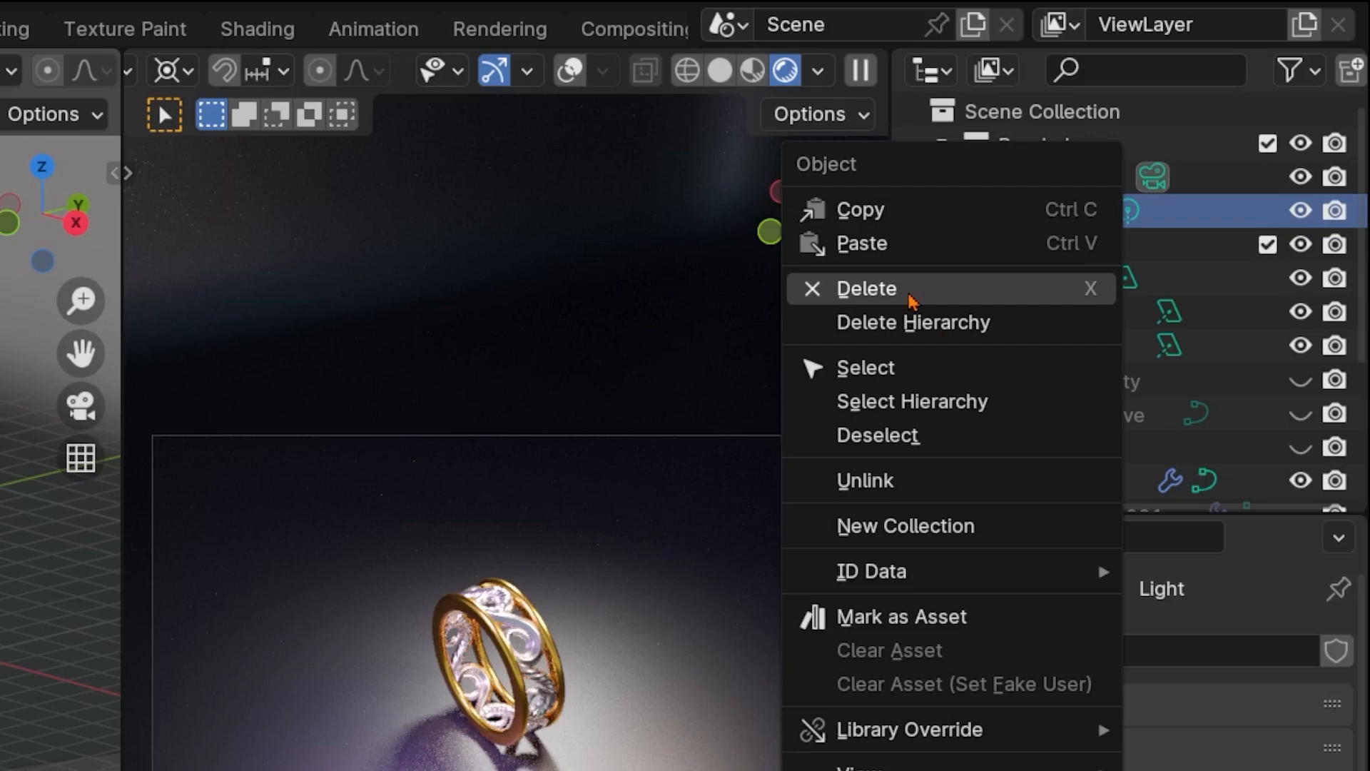
Delete the Light object and move Area, Area.001 and Area.002 into the Rendering collection
click(911, 299)
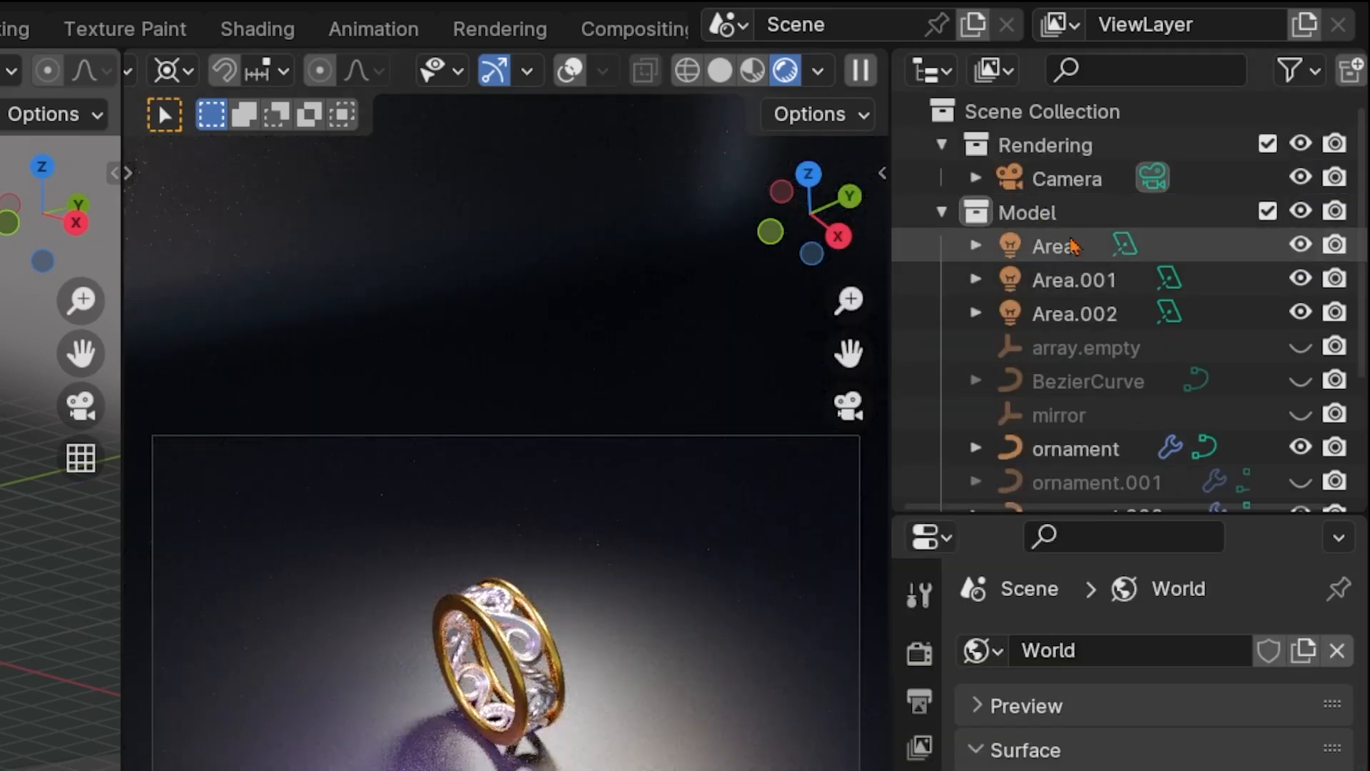
click(1051, 246)
shift+click(1061, 326)
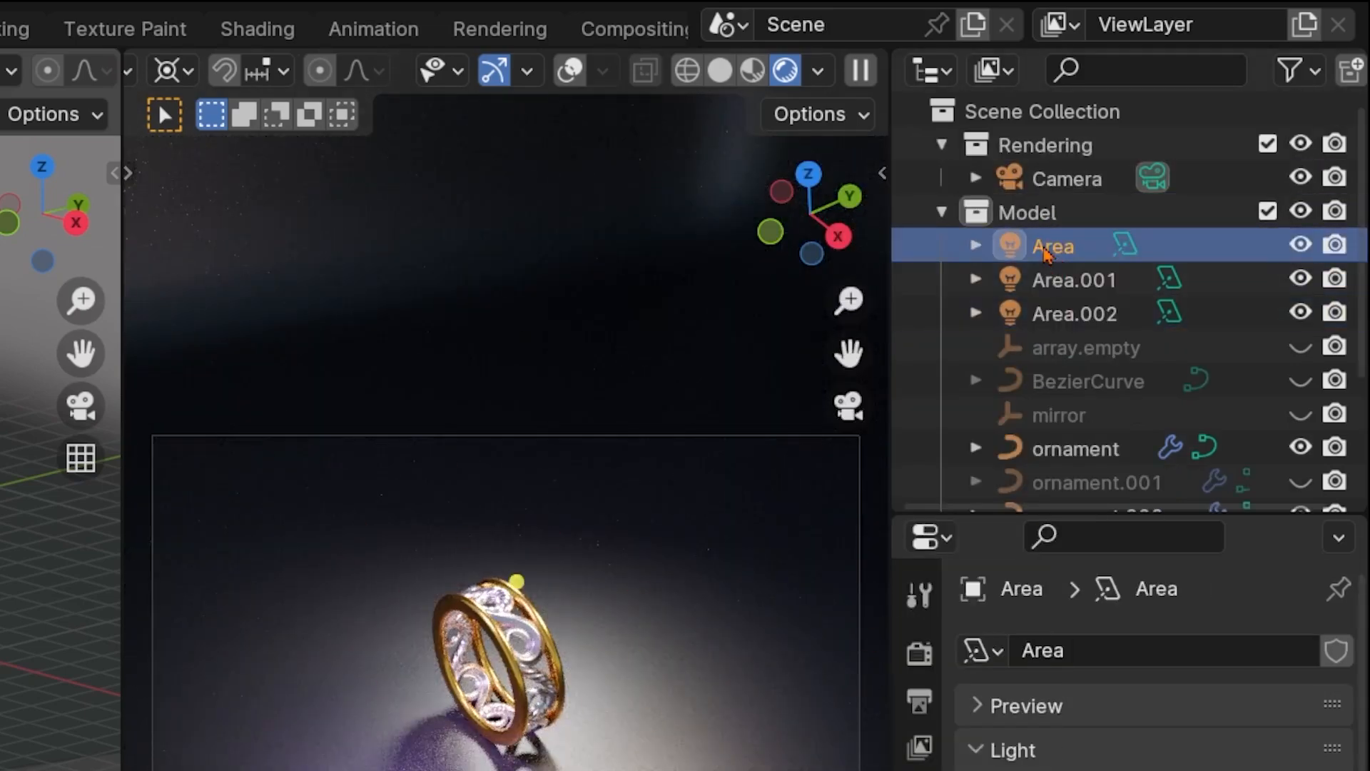
shift+click(1053, 315)
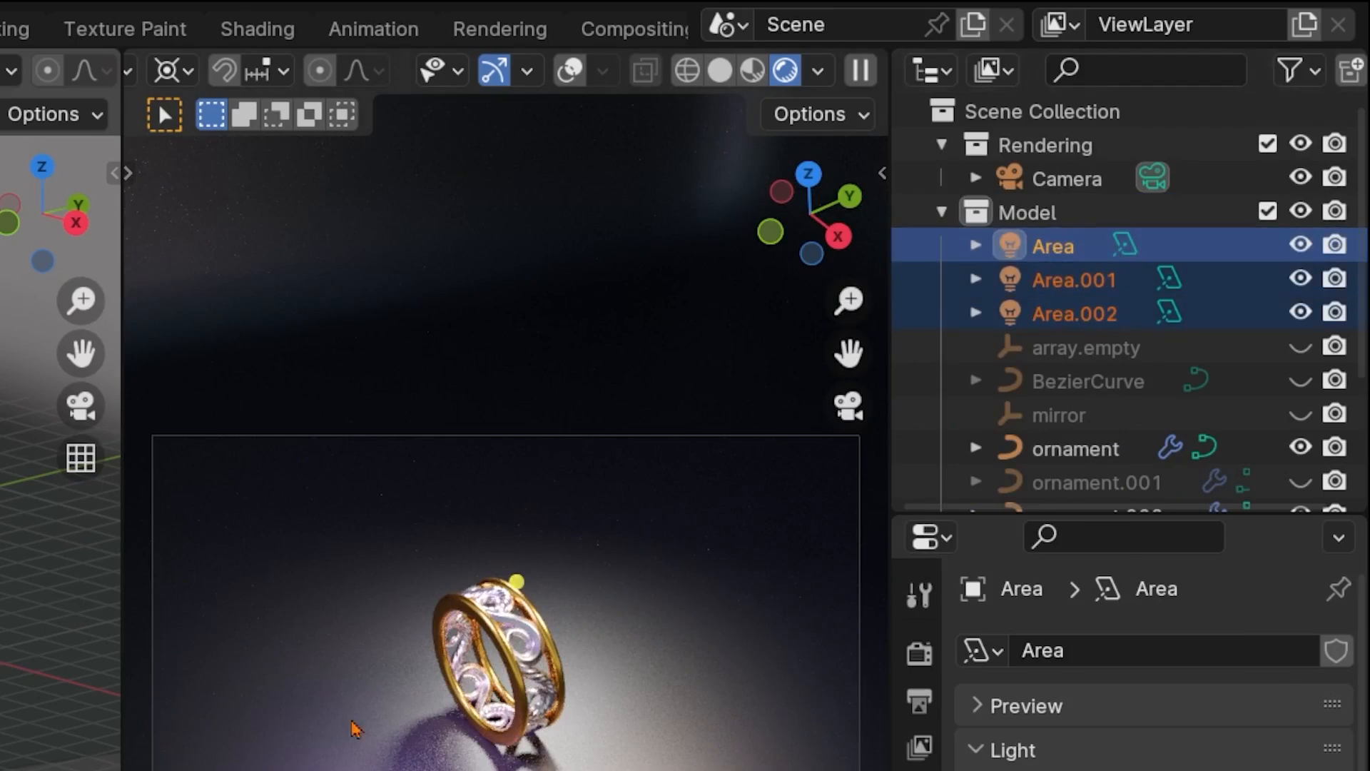
drag(1056, 253, 1041, 149)
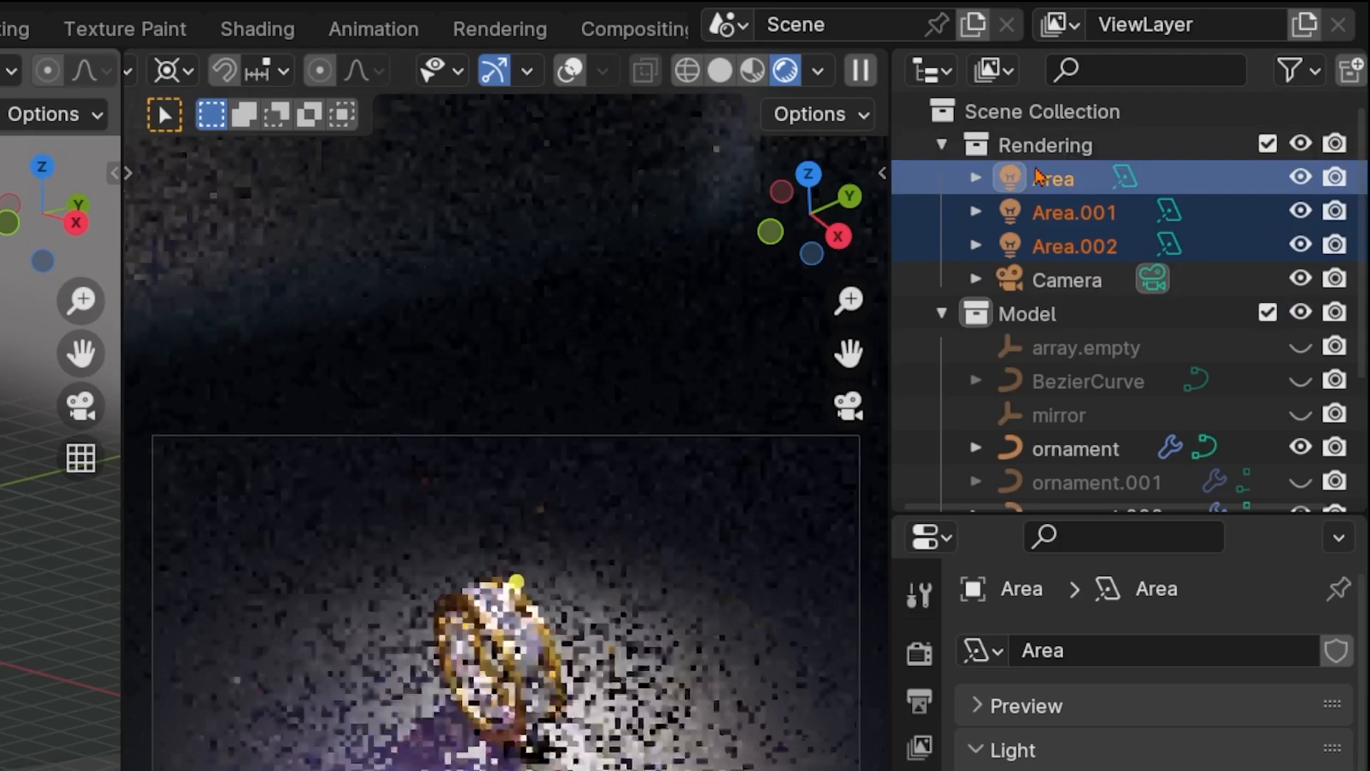
Move the backdrop Plane into the Rendering collection
click(750, 619)
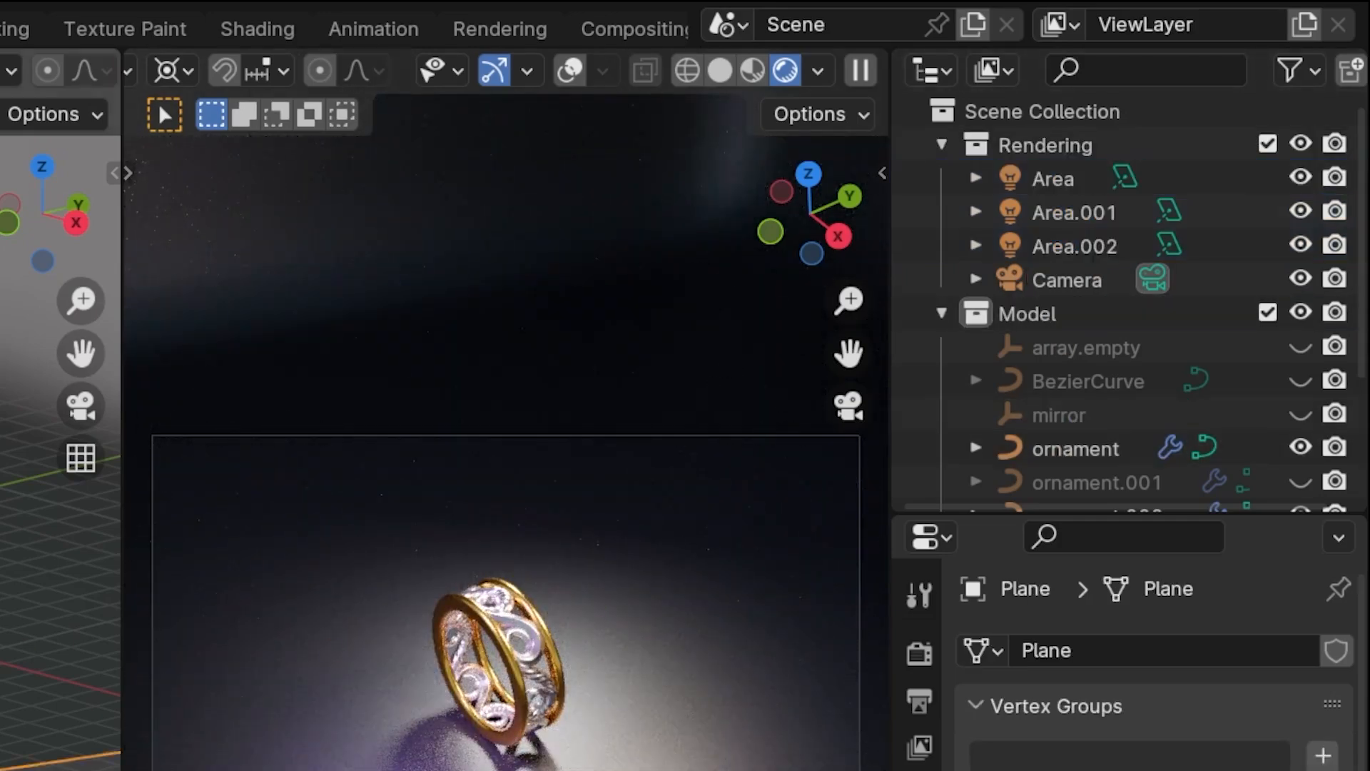
scroll(1081, 321, down, 5)
drag(1055, 414, 1042, 171)
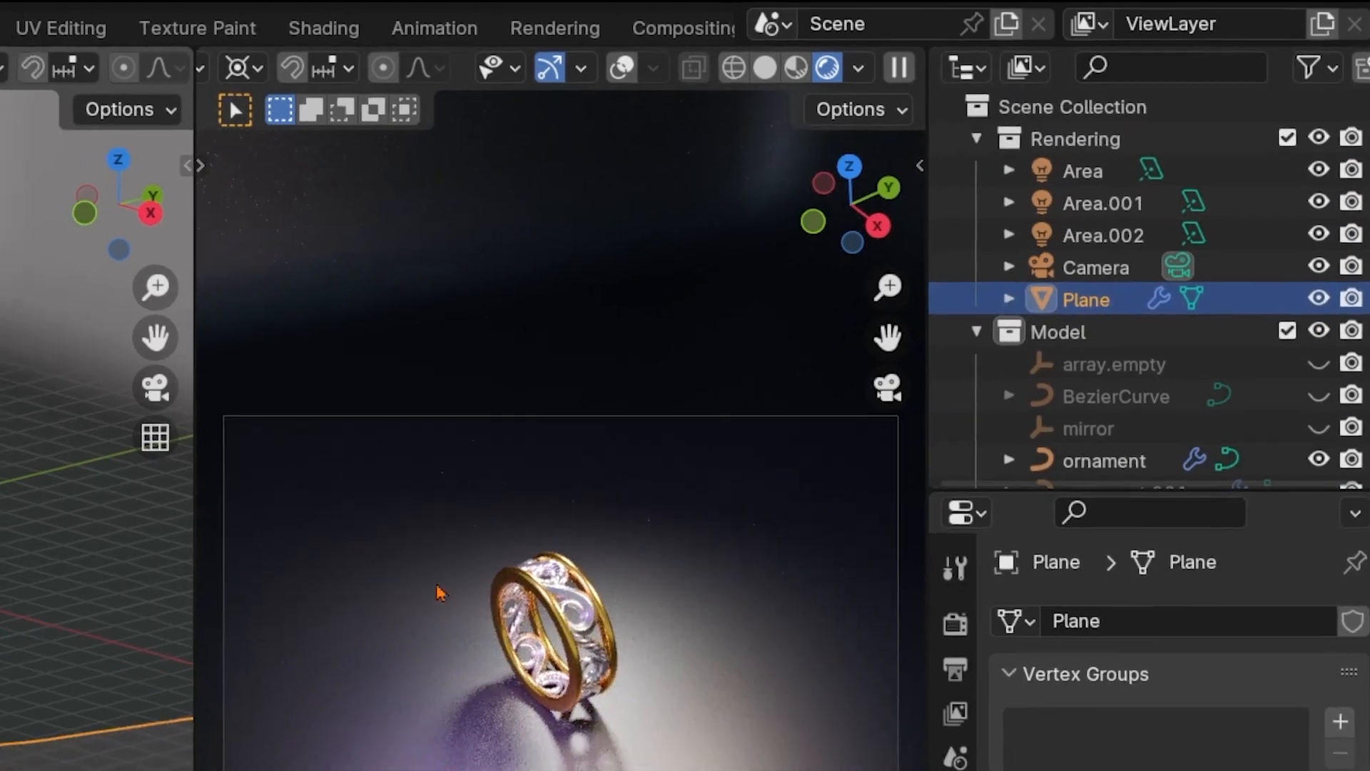
key(m)
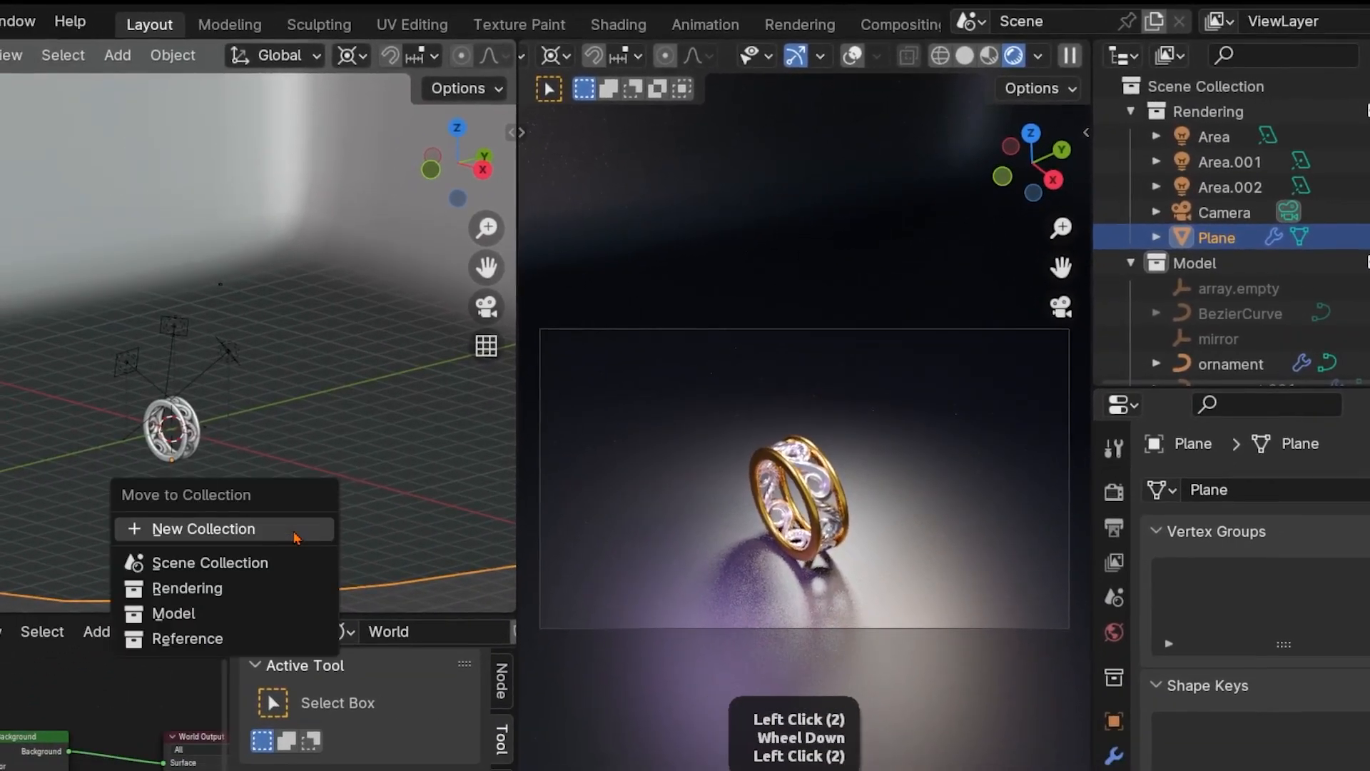
click(209, 598)
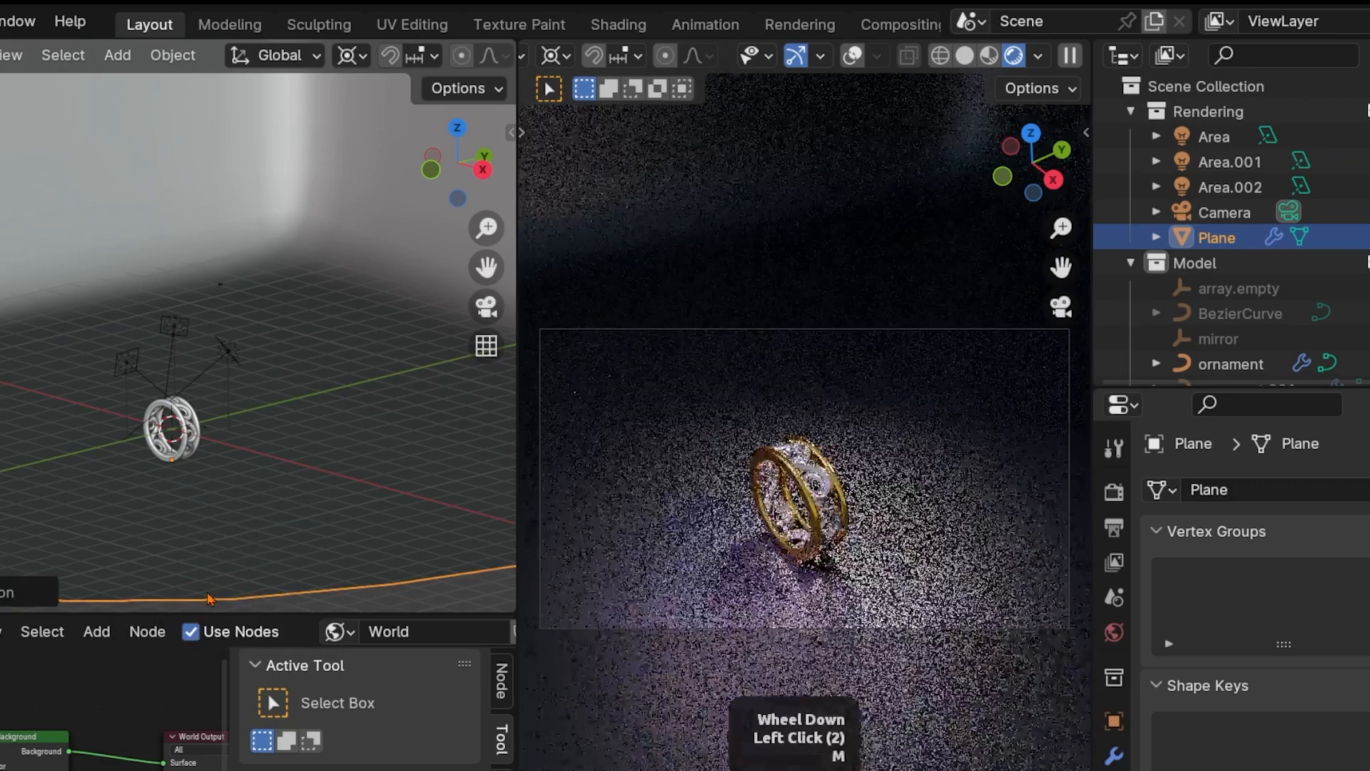
Check the Model collection's visibility by hiding it and showing it again
scroll(1263, 304, down, 3)
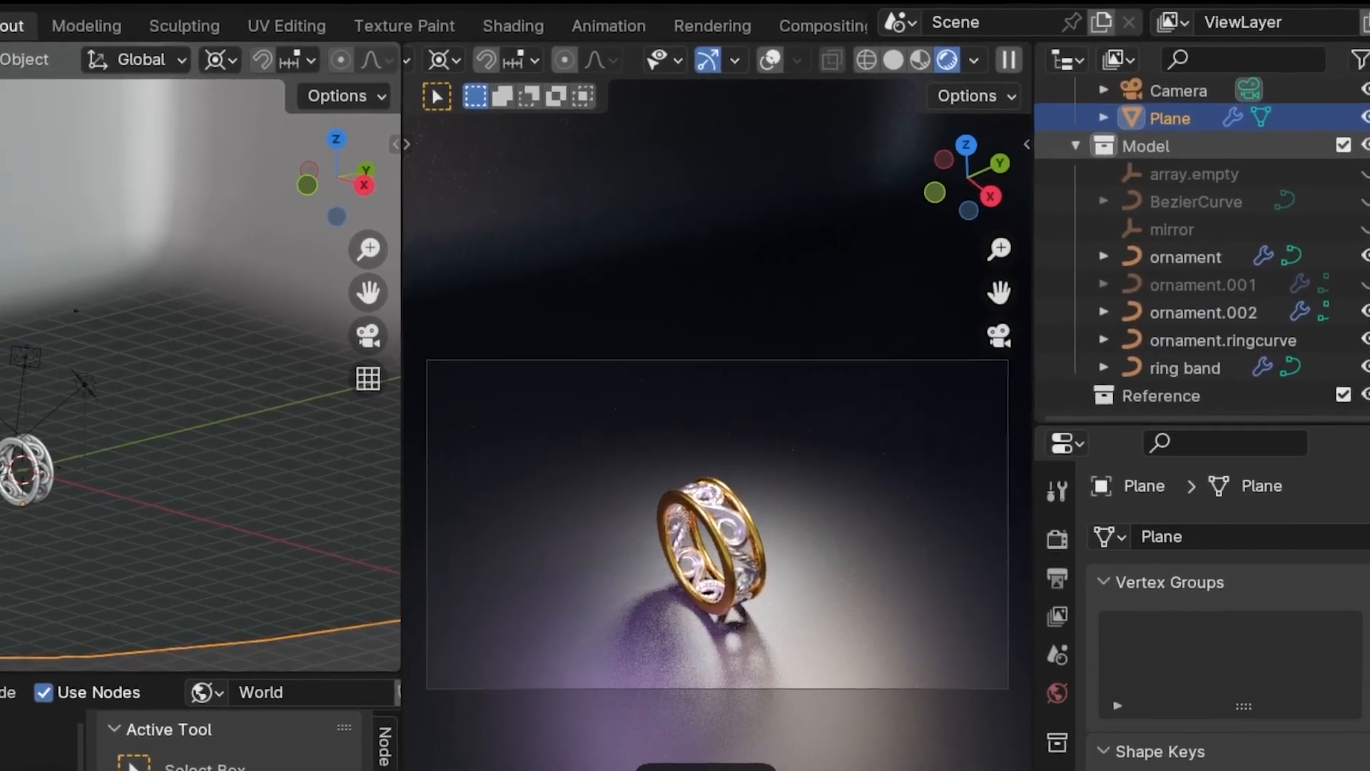
click(1366, 146)
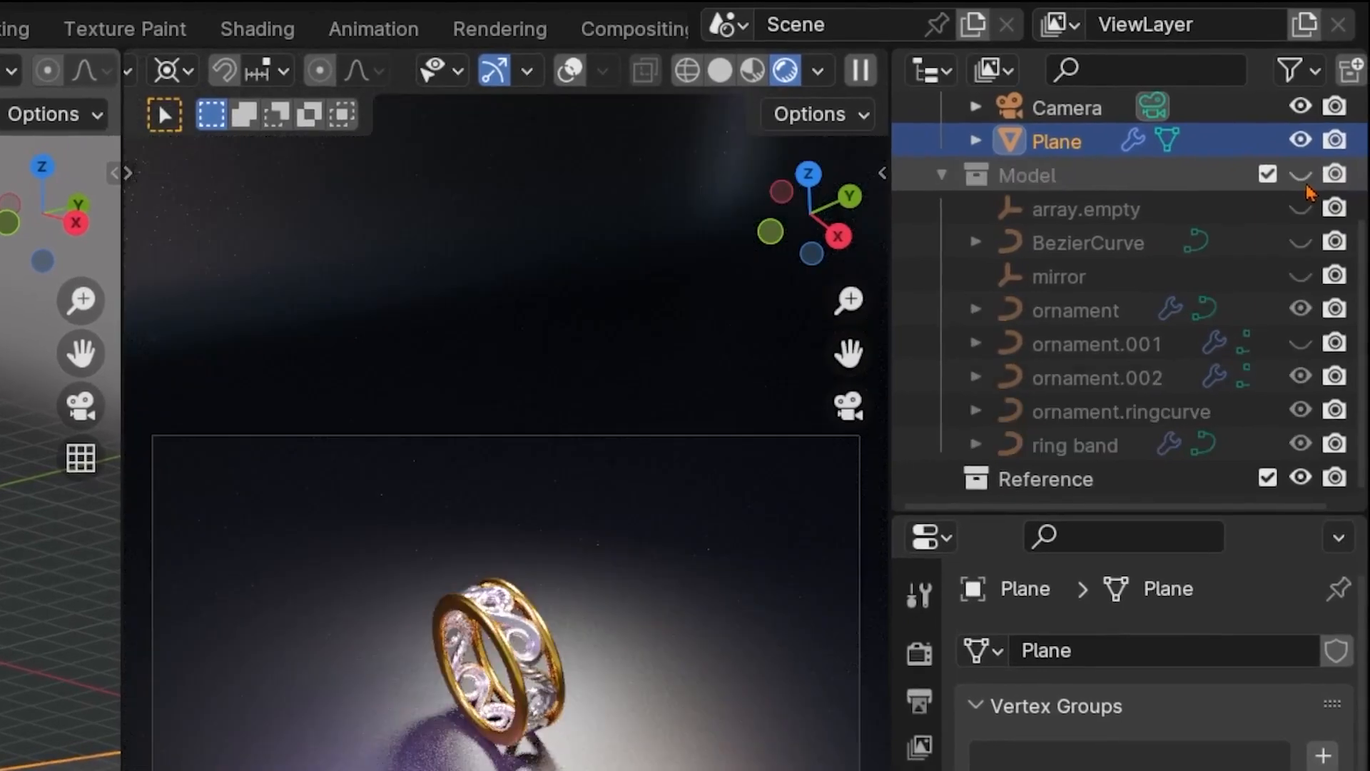
click(1302, 178)
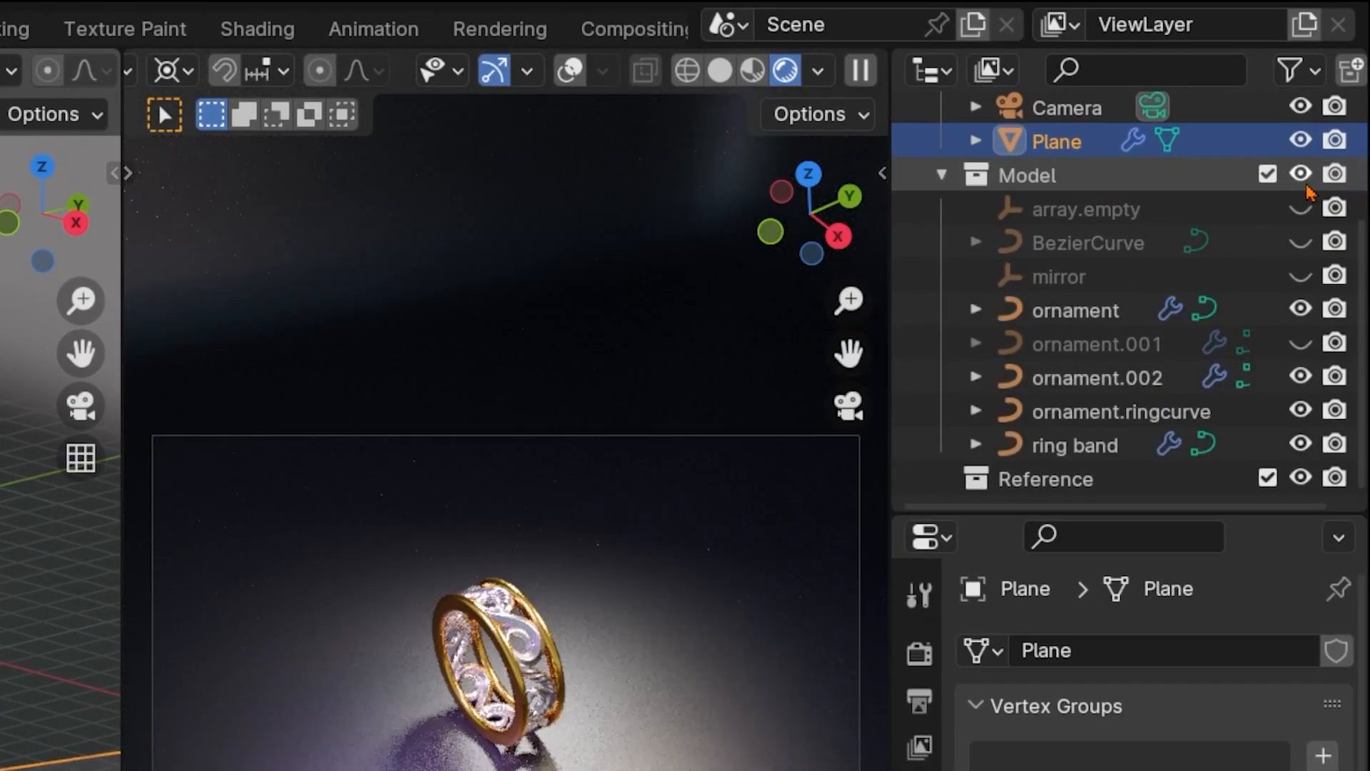
scroll(1149, 288, up, 5)
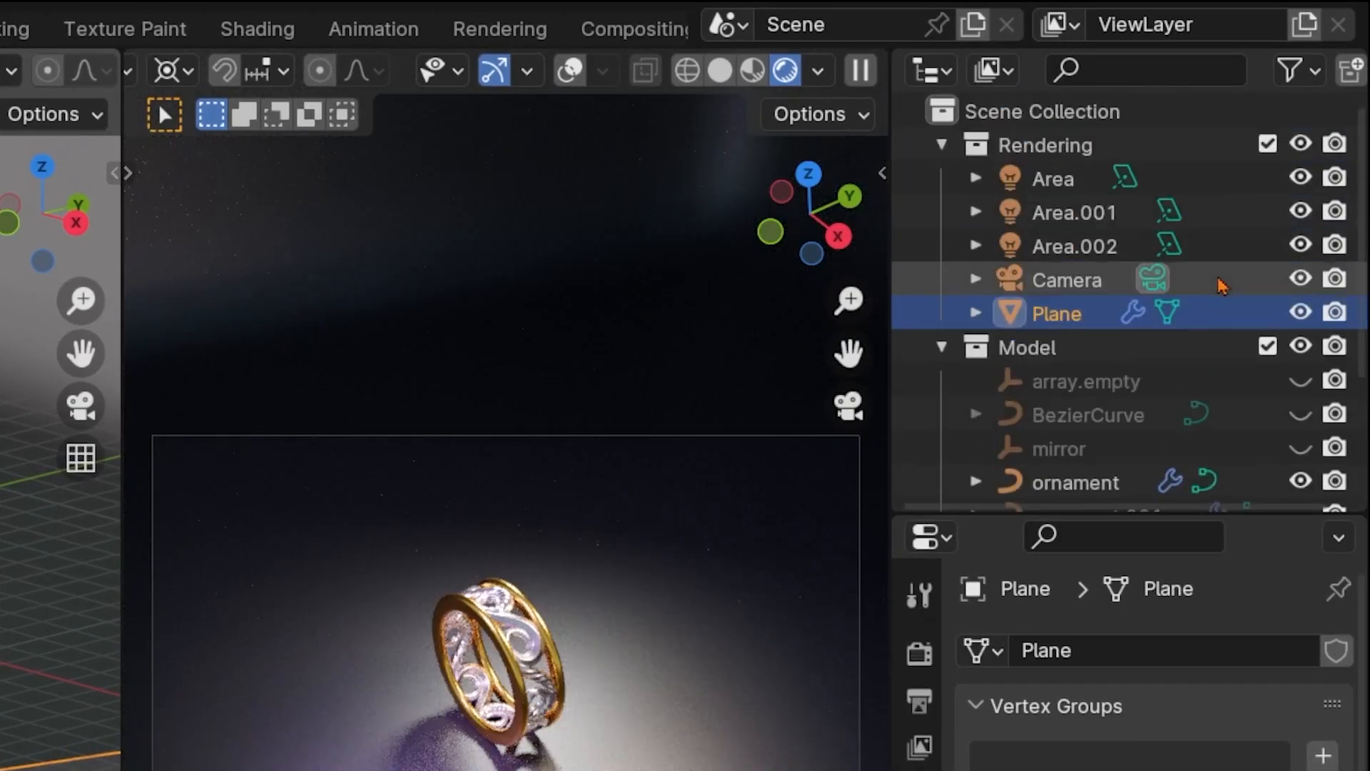
Toggle the Rendering collection's visibility several times to compare the ring with and without its lights and backdrop, leaving it shown
click(1301, 146)
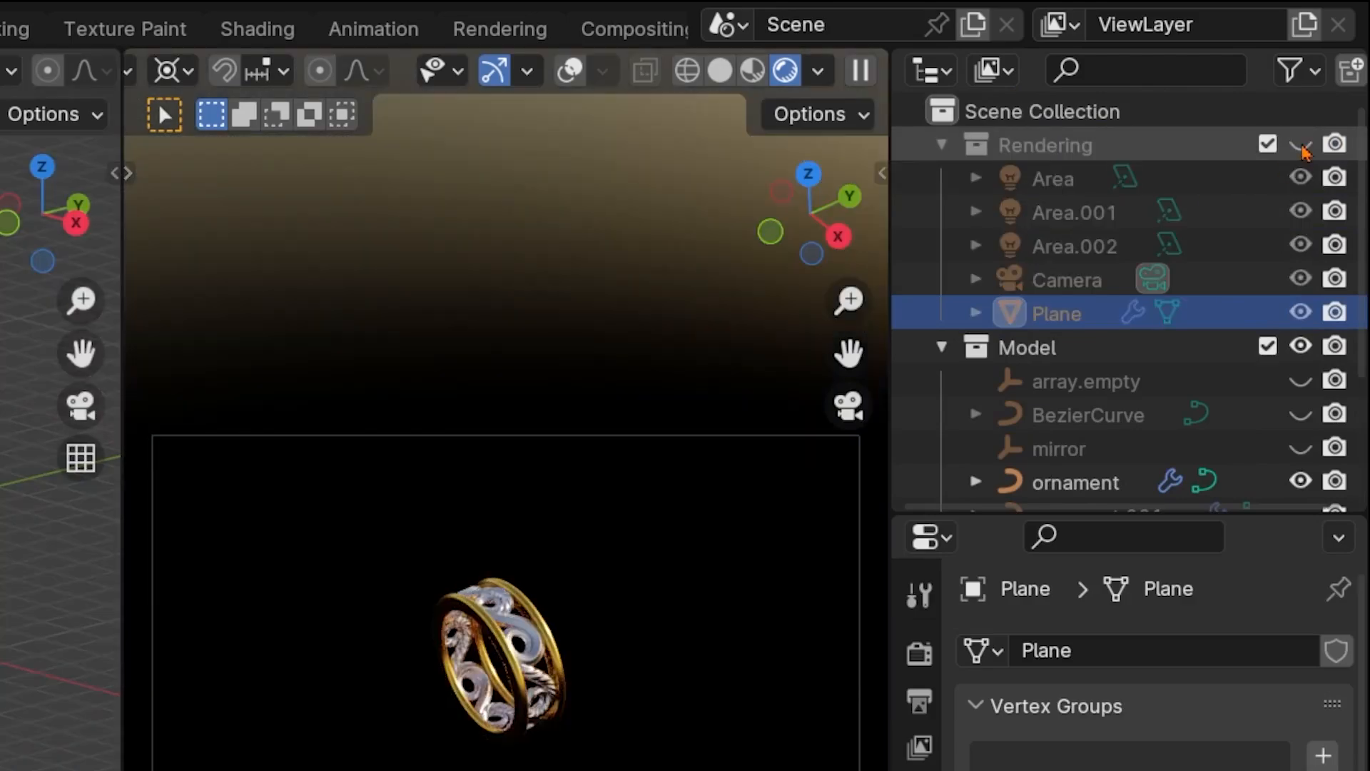
click(1300, 147)
click(1301, 146)
click(1301, 146)
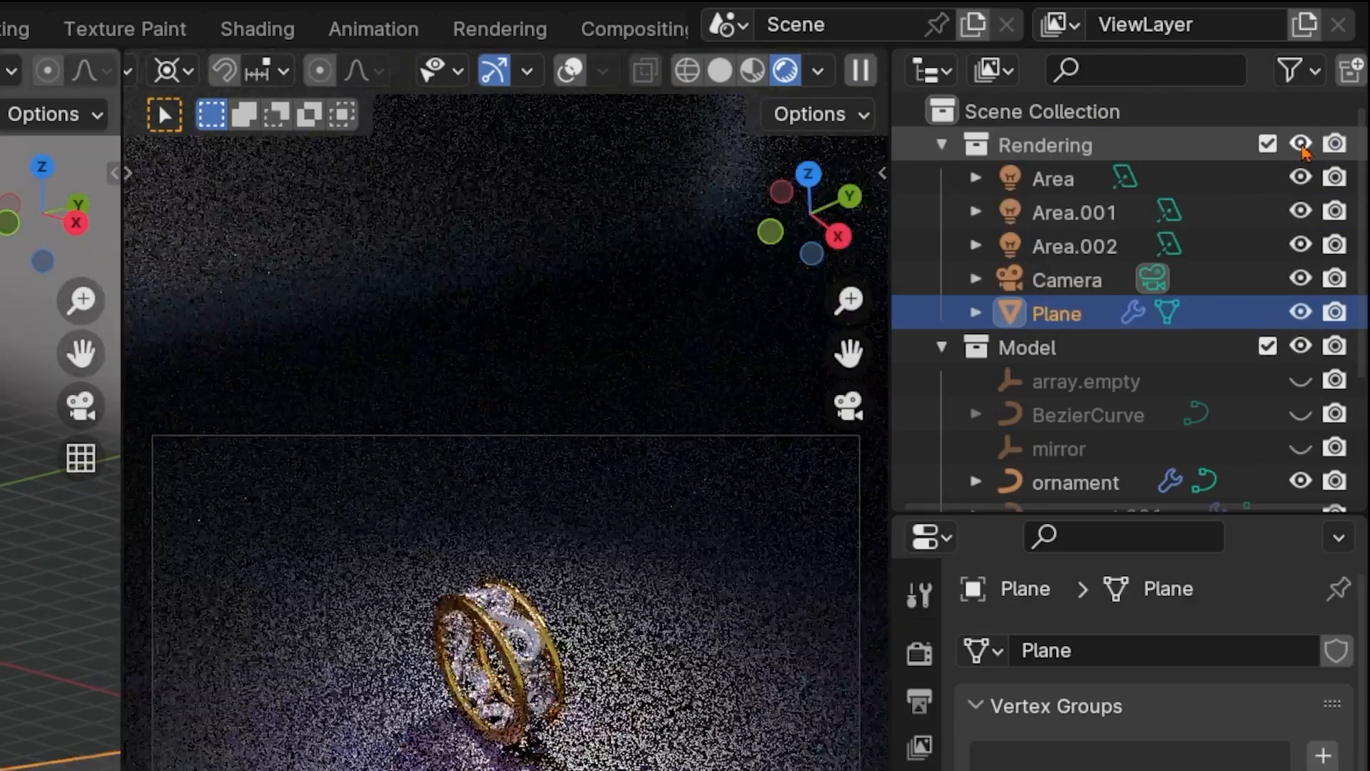
click(1301, 147)
click(1301, 147)
click(1301, 147)
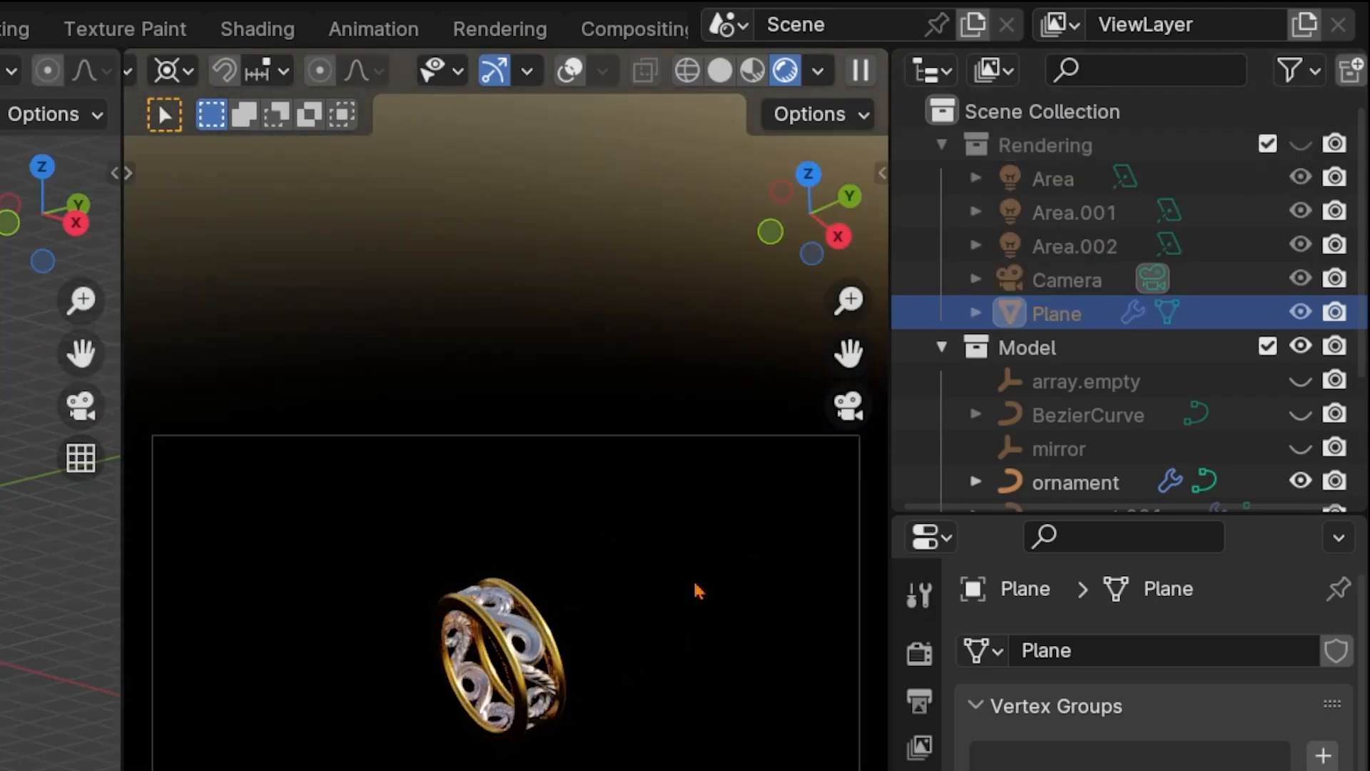
click(1301, 146)
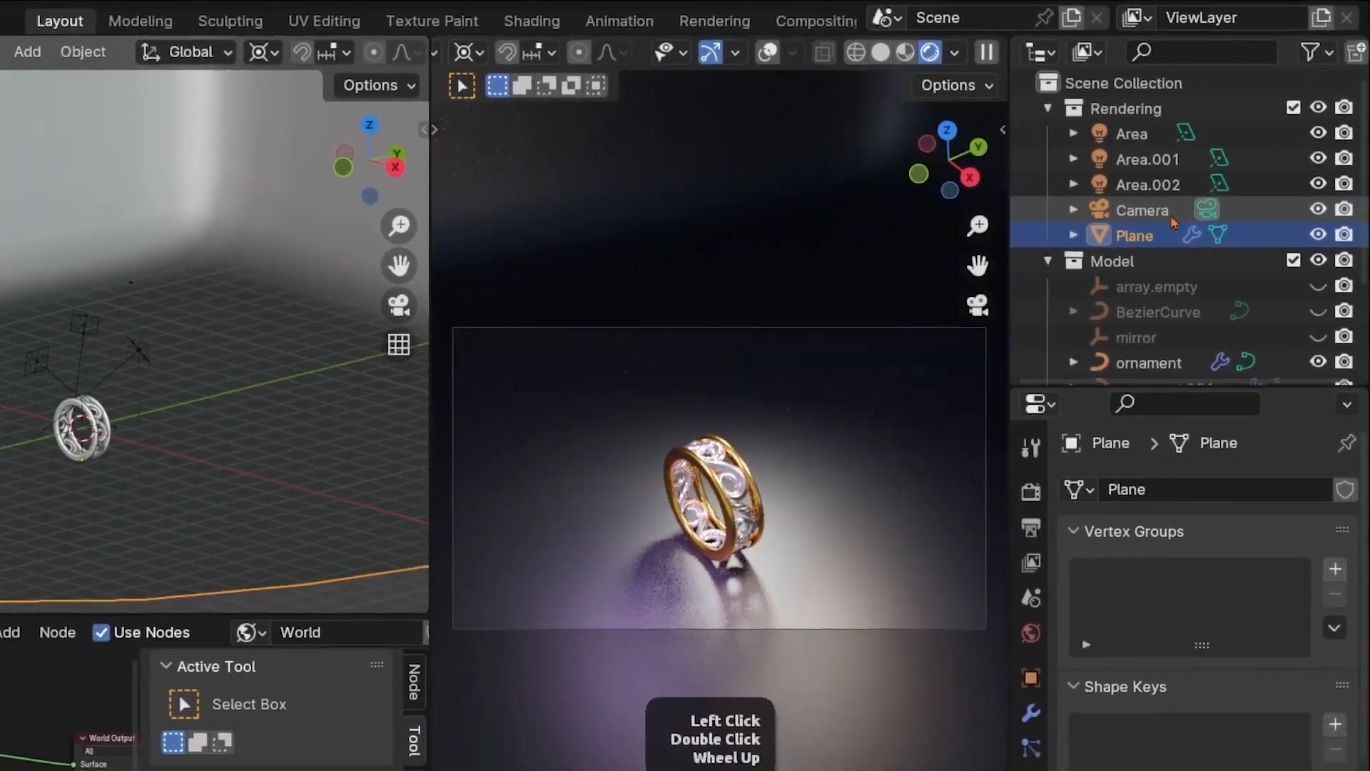
Select the Camera and widen the viewport that shows the rendered camera view
click(1091, 258)
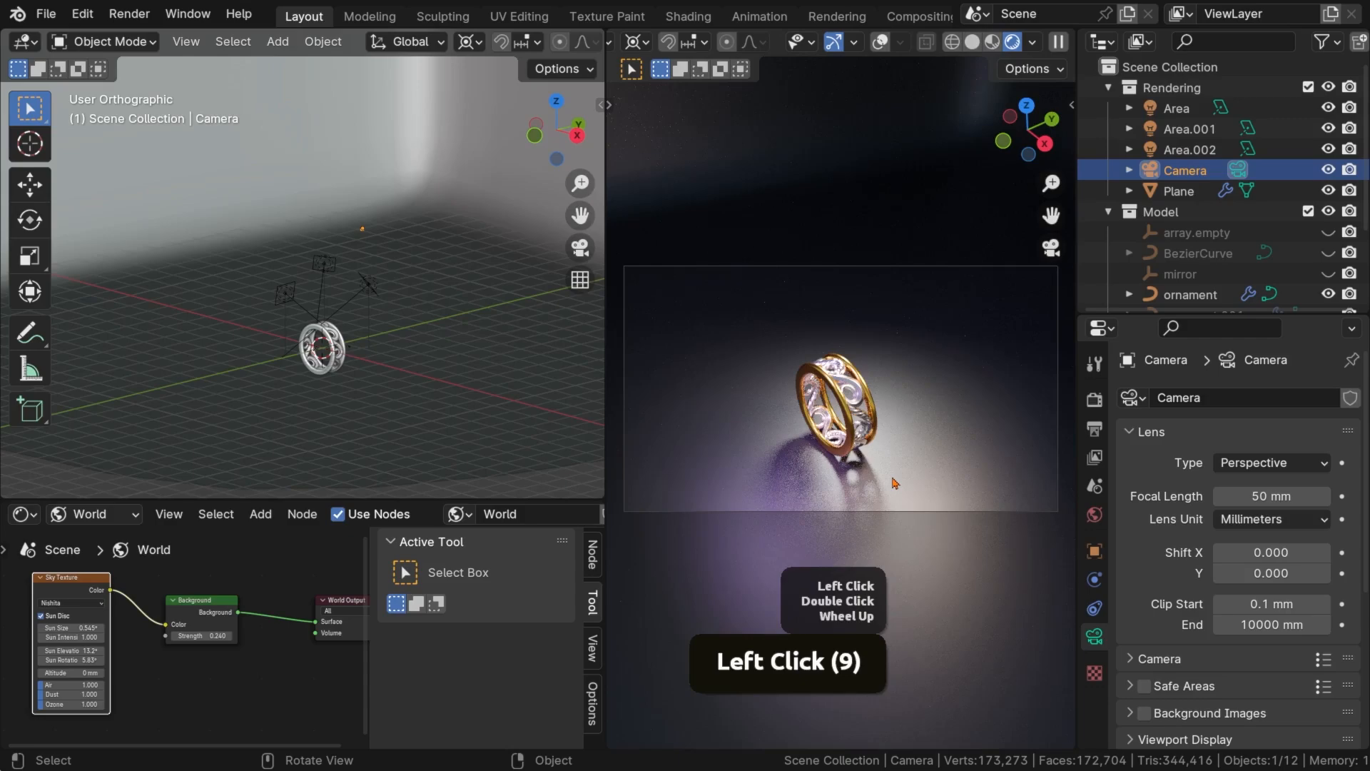
scroll(895, 483, up, 1)
scroll(894, 484, down, 1)
scroll(894, 481, up, 1)
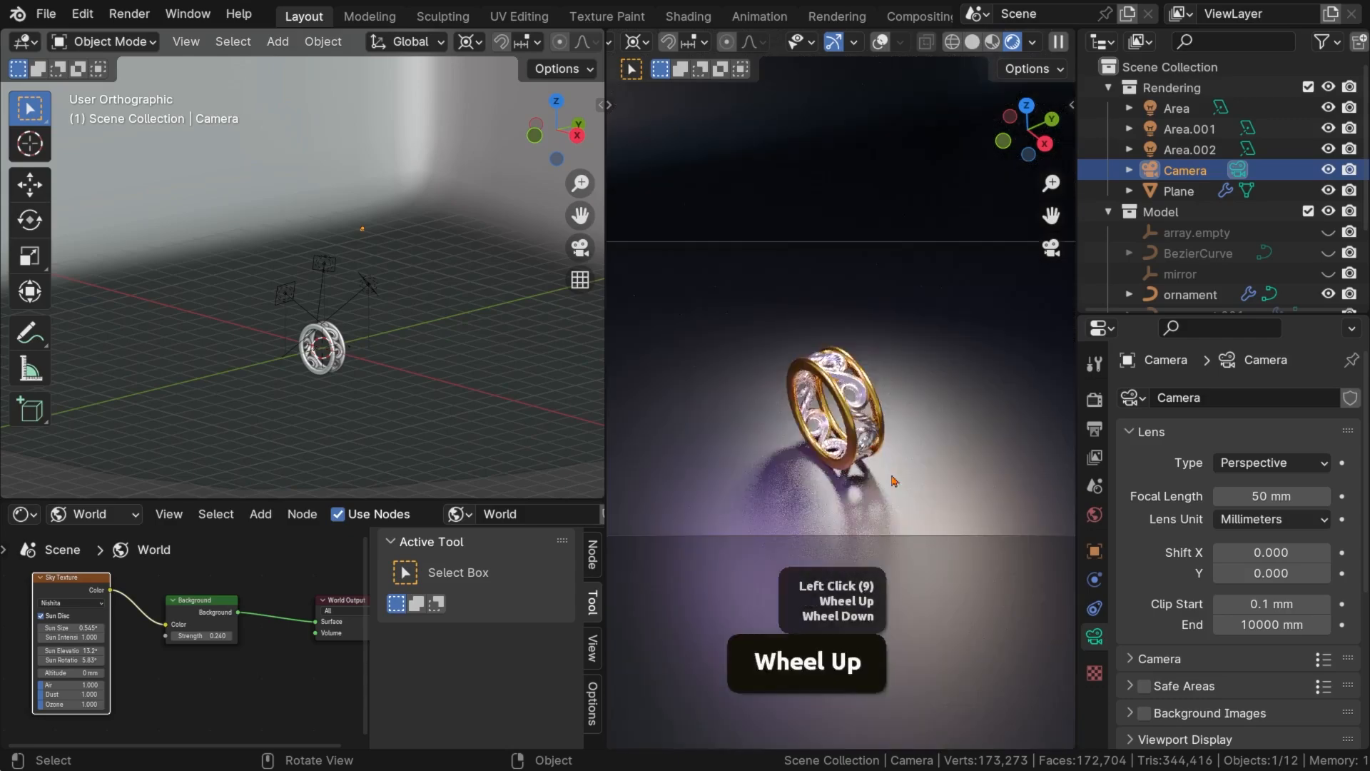
scroll(894, 480, down, 1)
scroll(894, 481, up, 1)
drag(604, 445, 550, 441)
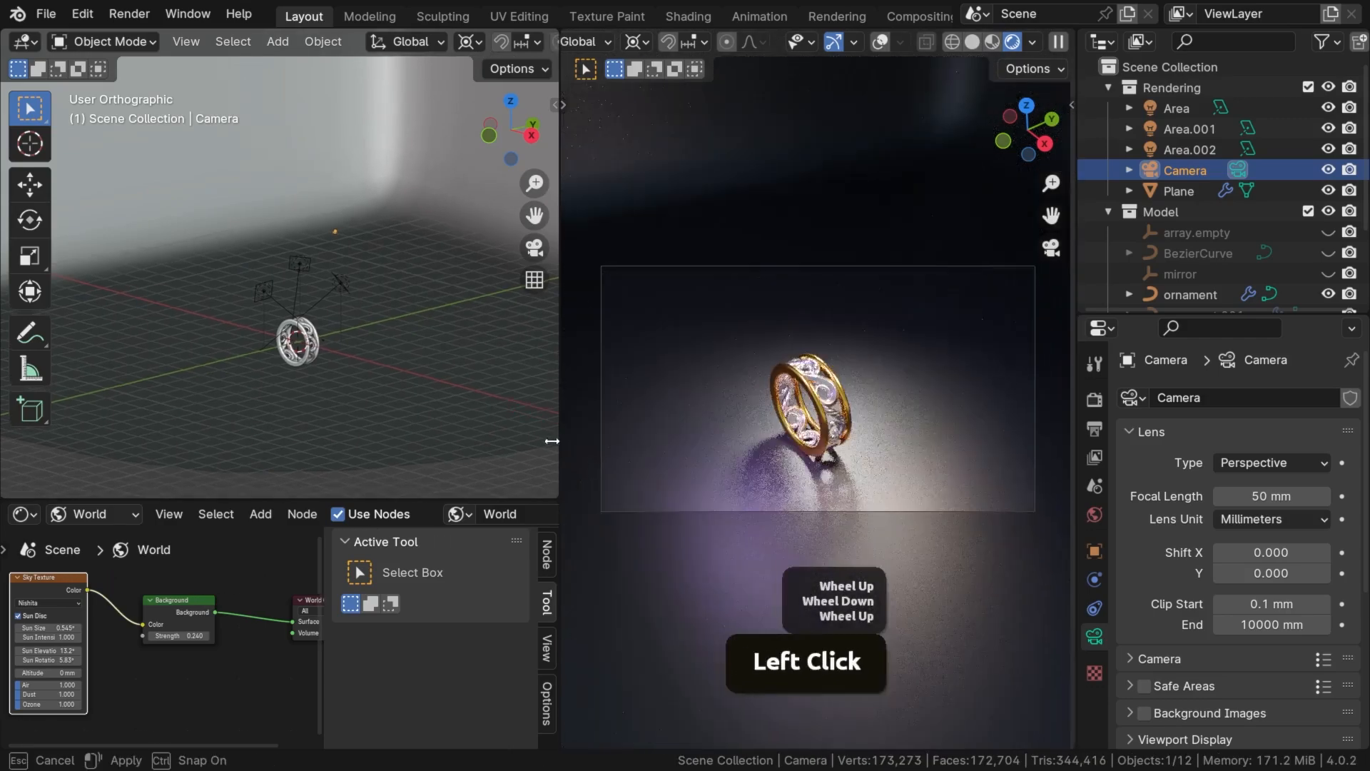
Switch the scene viewport to top view, select the Camera there and try moving it toward the ring
scroll(374, 375, up, 1)
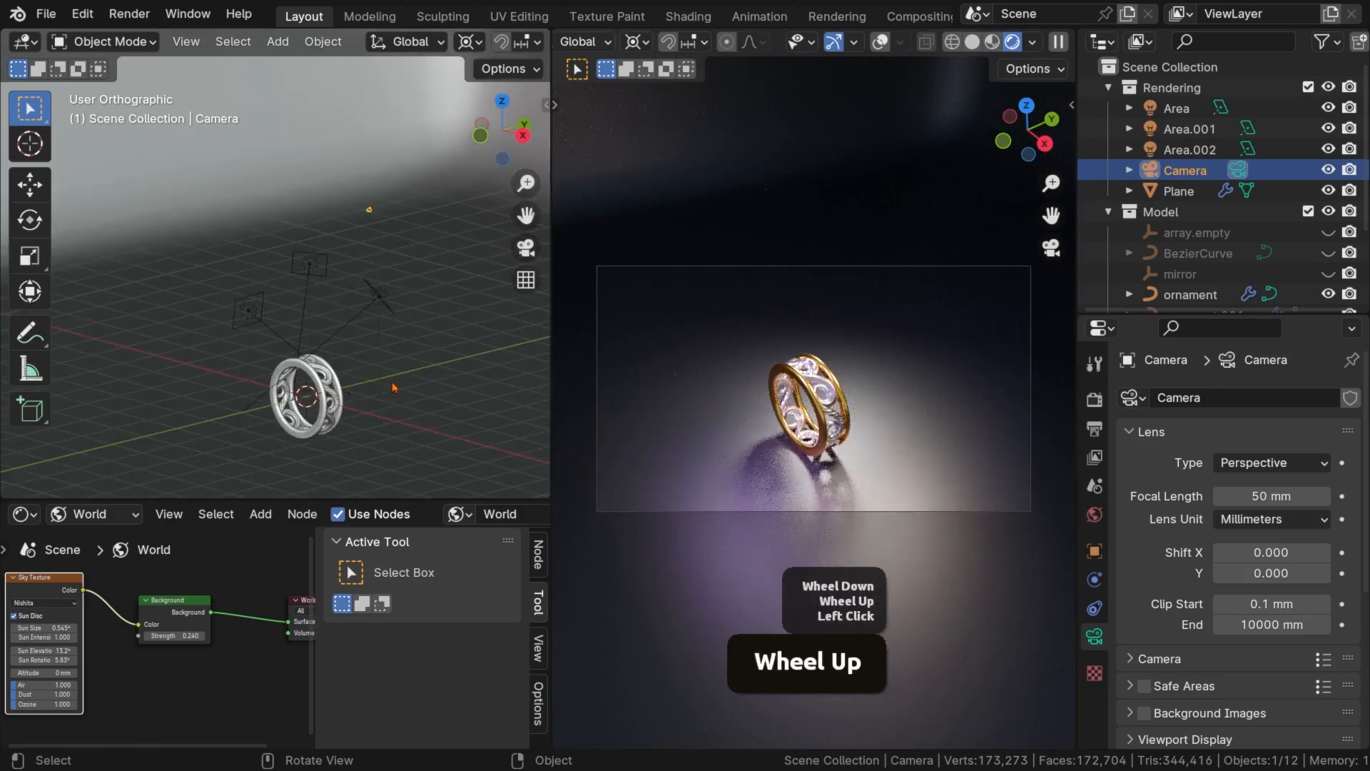
key(KP_7)
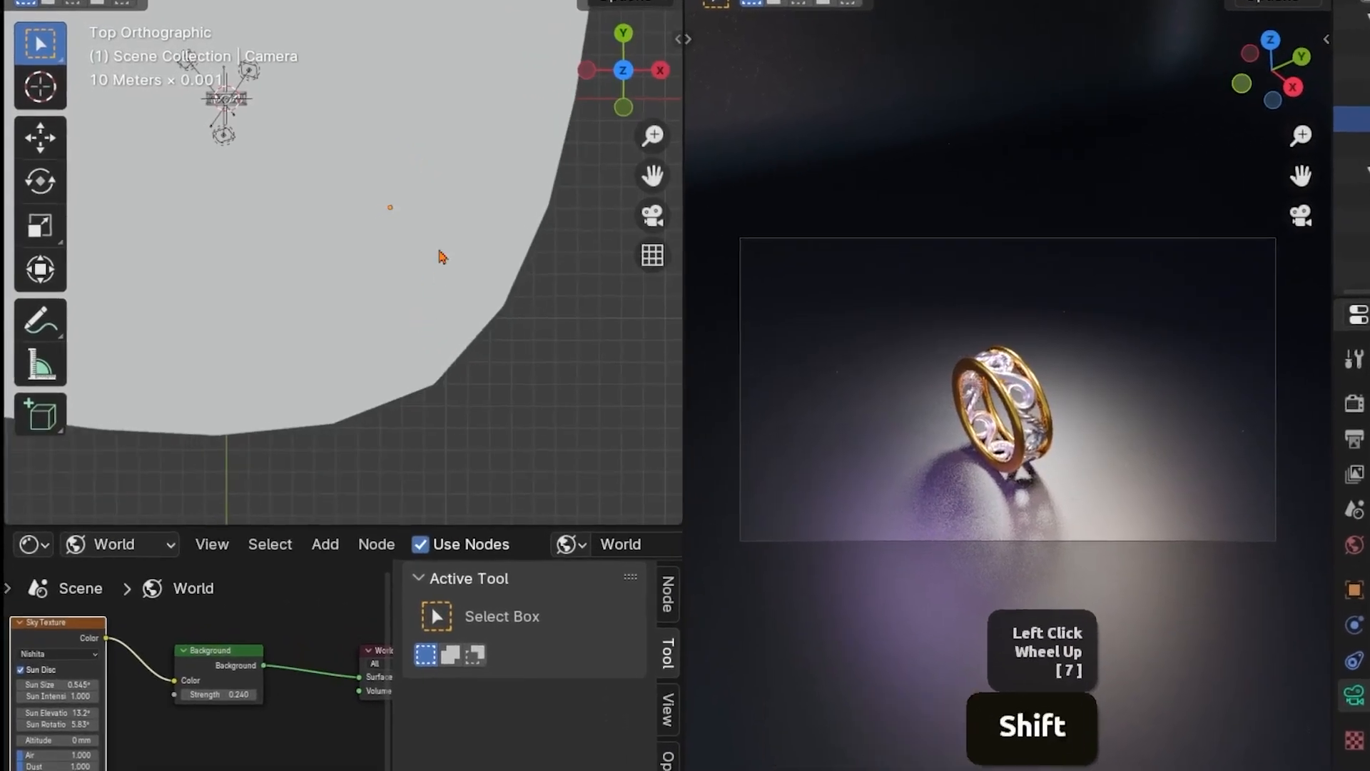
scroll(391, 371, down, 1)
shift+middle_drag(392, 371, 391, 358)
scroll(391, 358, up, 1)
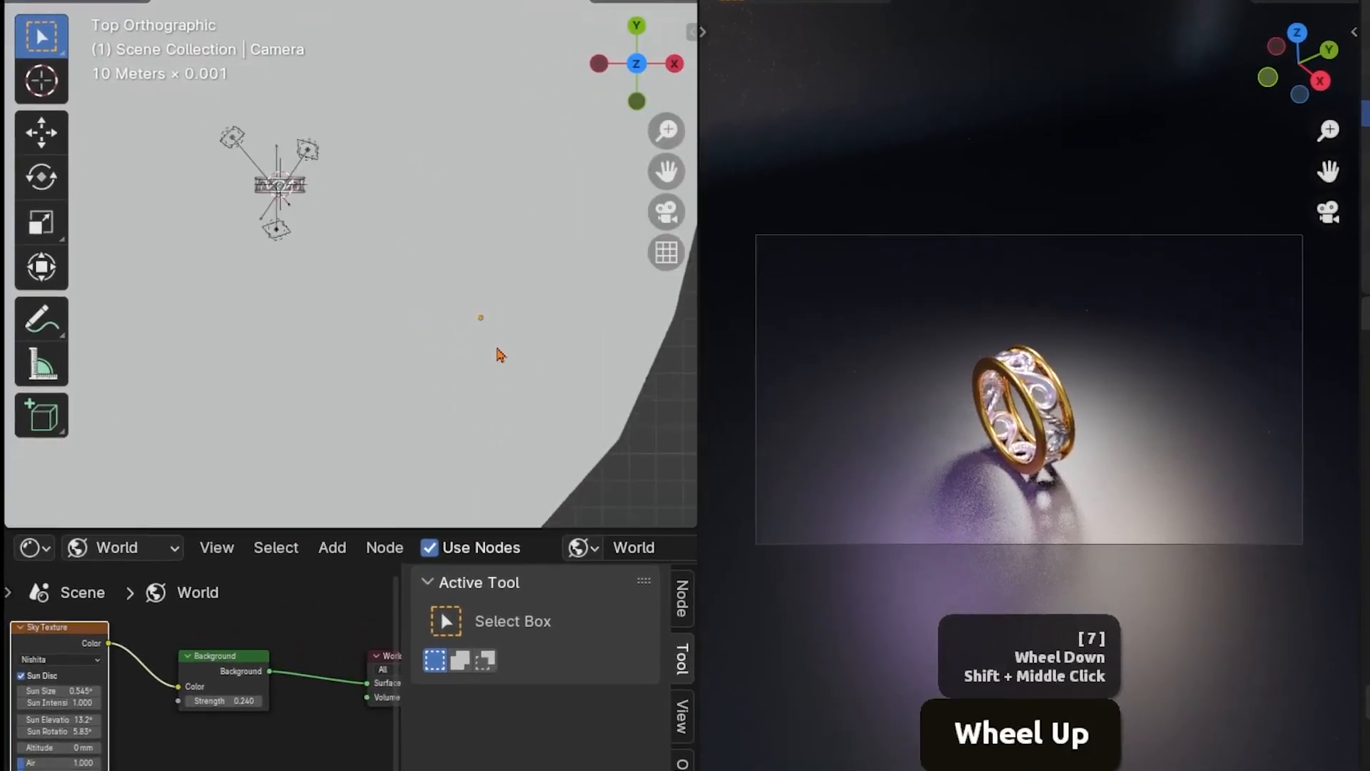
shift+middle_drag(499, 354, 450, 386)
click(550, 358)
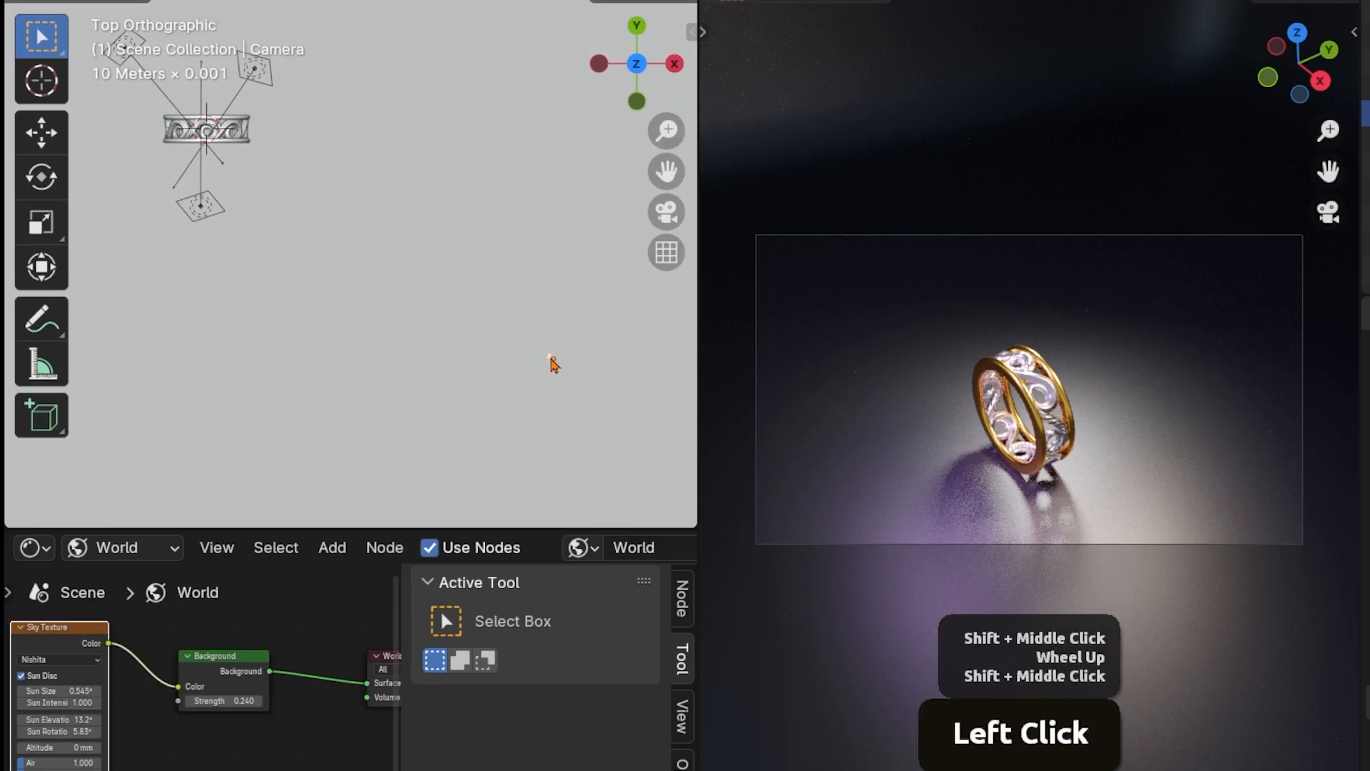
key(g)
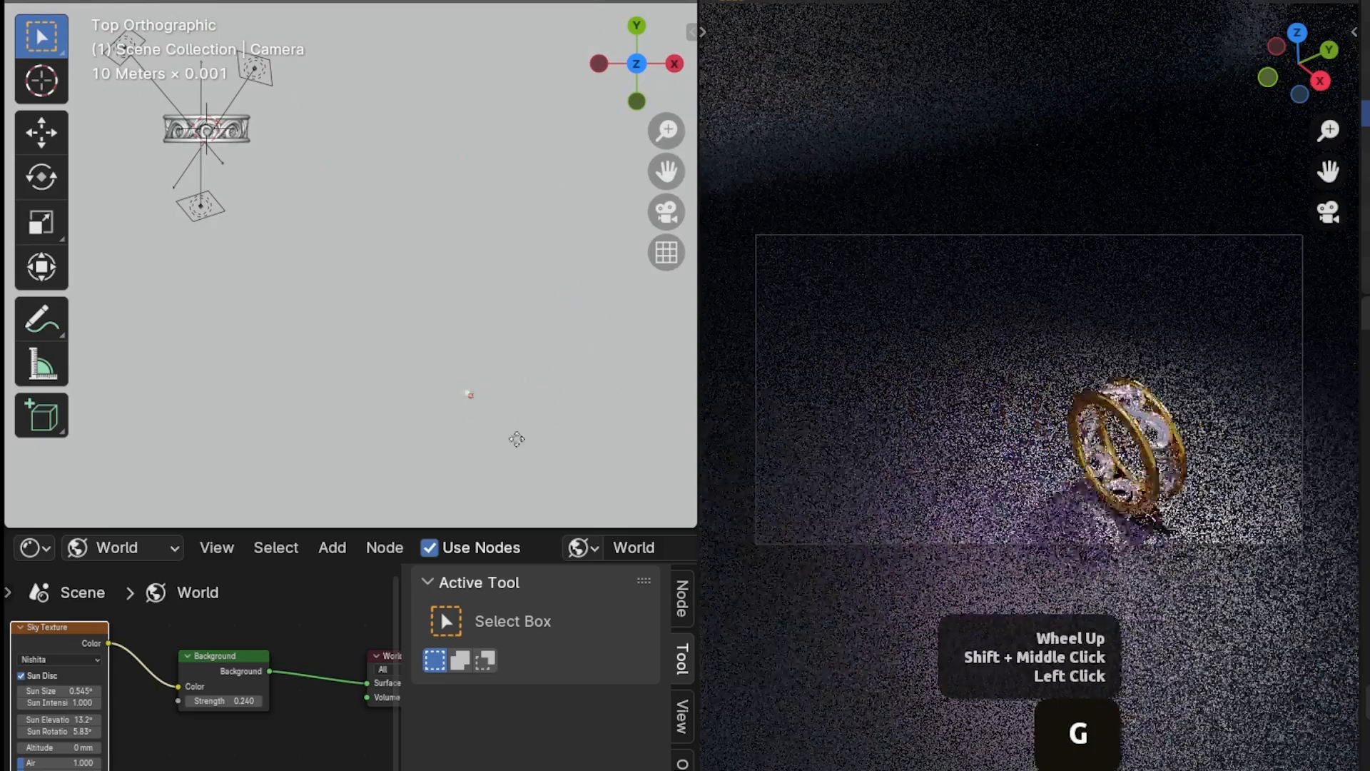
right_click(511, 428)
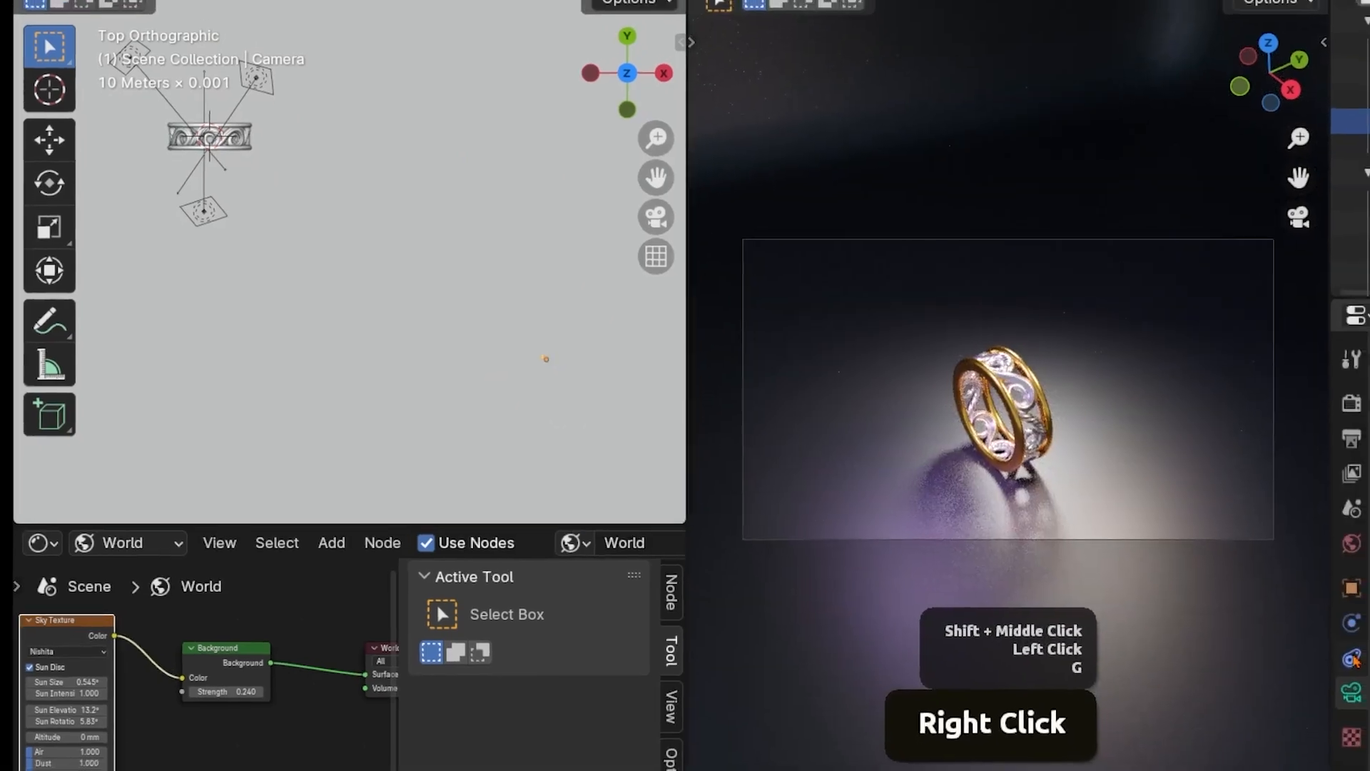
Add a Track To constraint to the Camera with the ring band as its target
click(1353, 660)
click(1353, 660)
click(1178, 400)
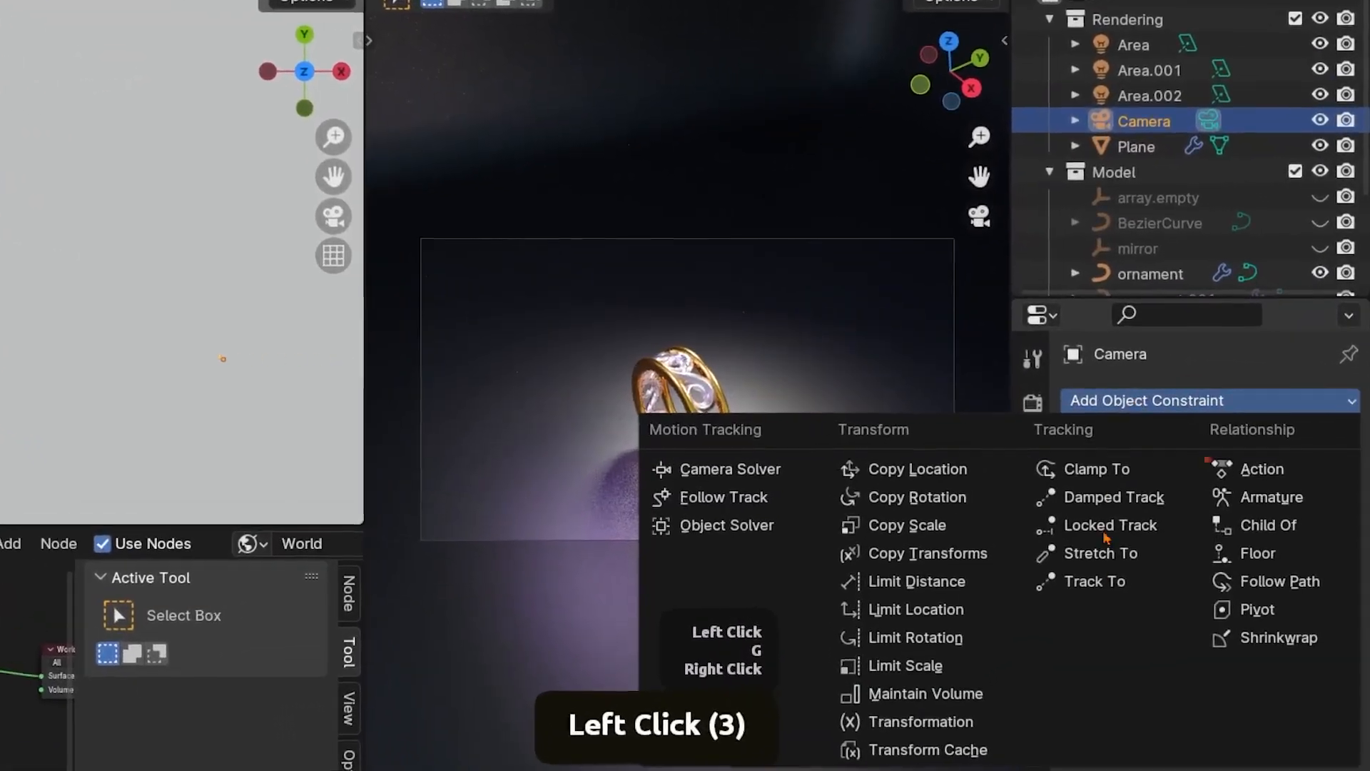
click(1095, 581)
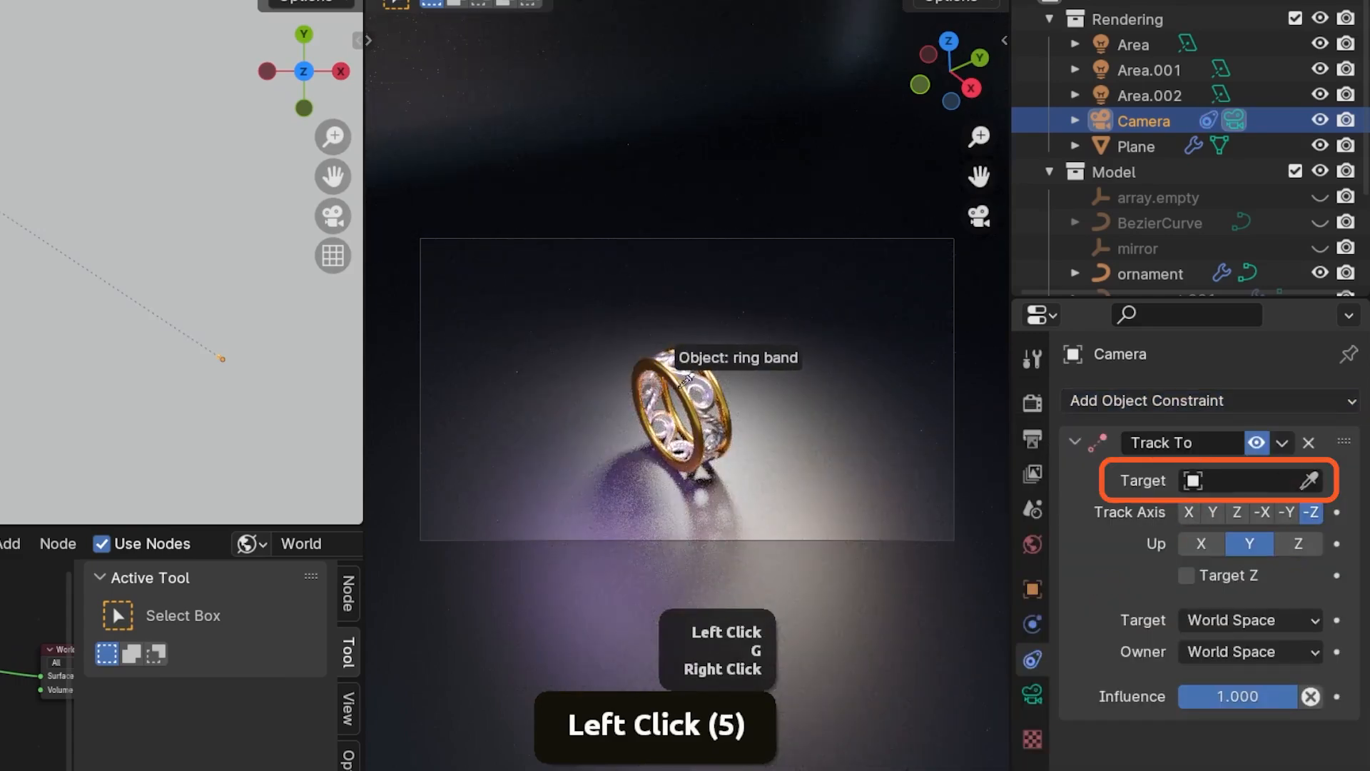
click(686, 380)
Move the Camera closer to the ring in top view and adjust its height along the global Z axis
key(g)
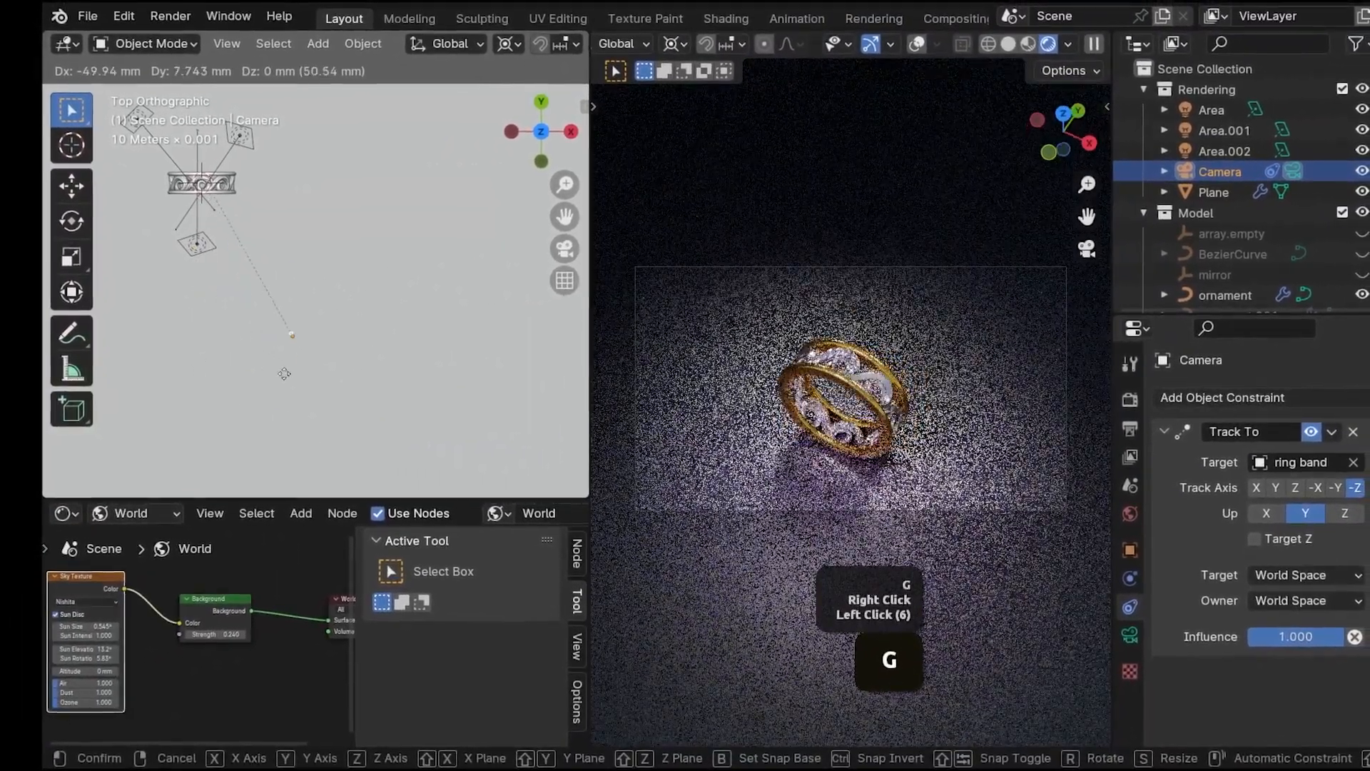
click(313, 369)
middle_drag(314, 367, 344, 338)
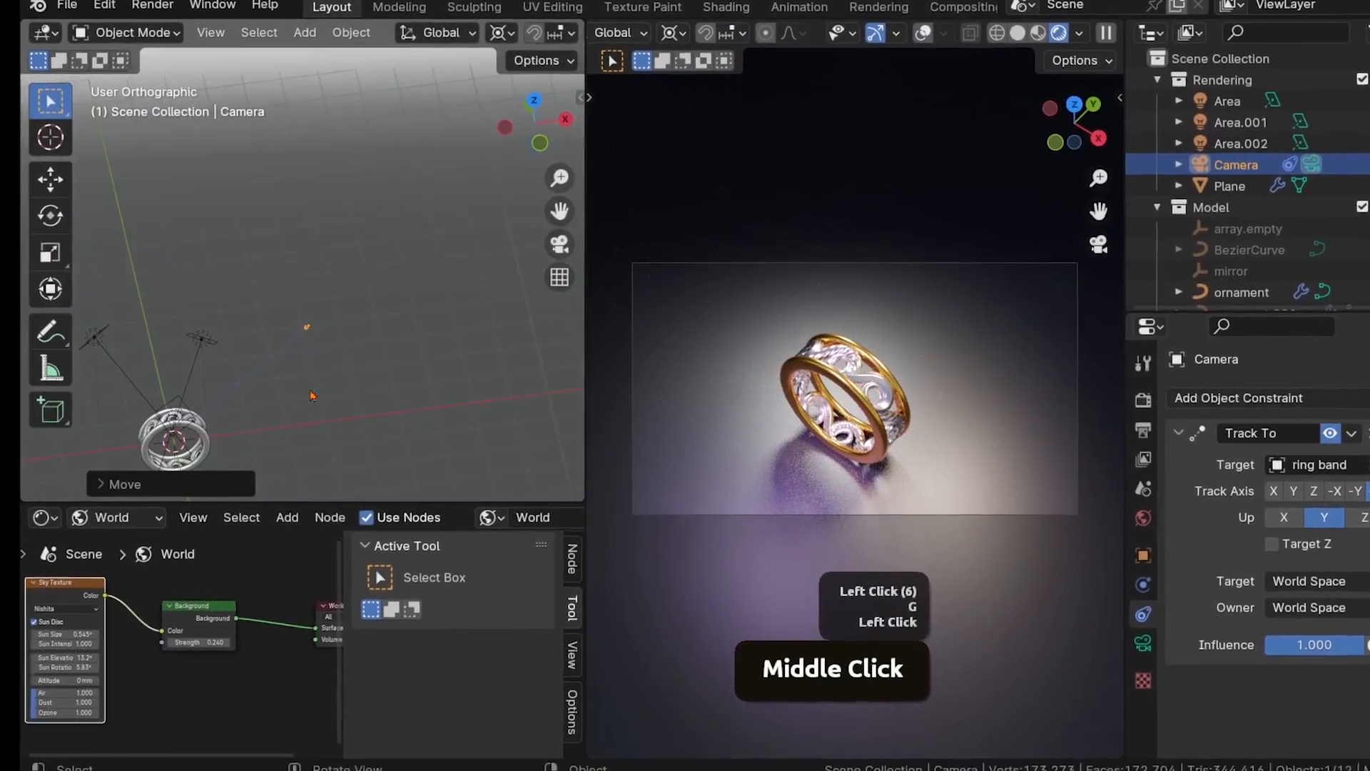
key(g)
key(z)
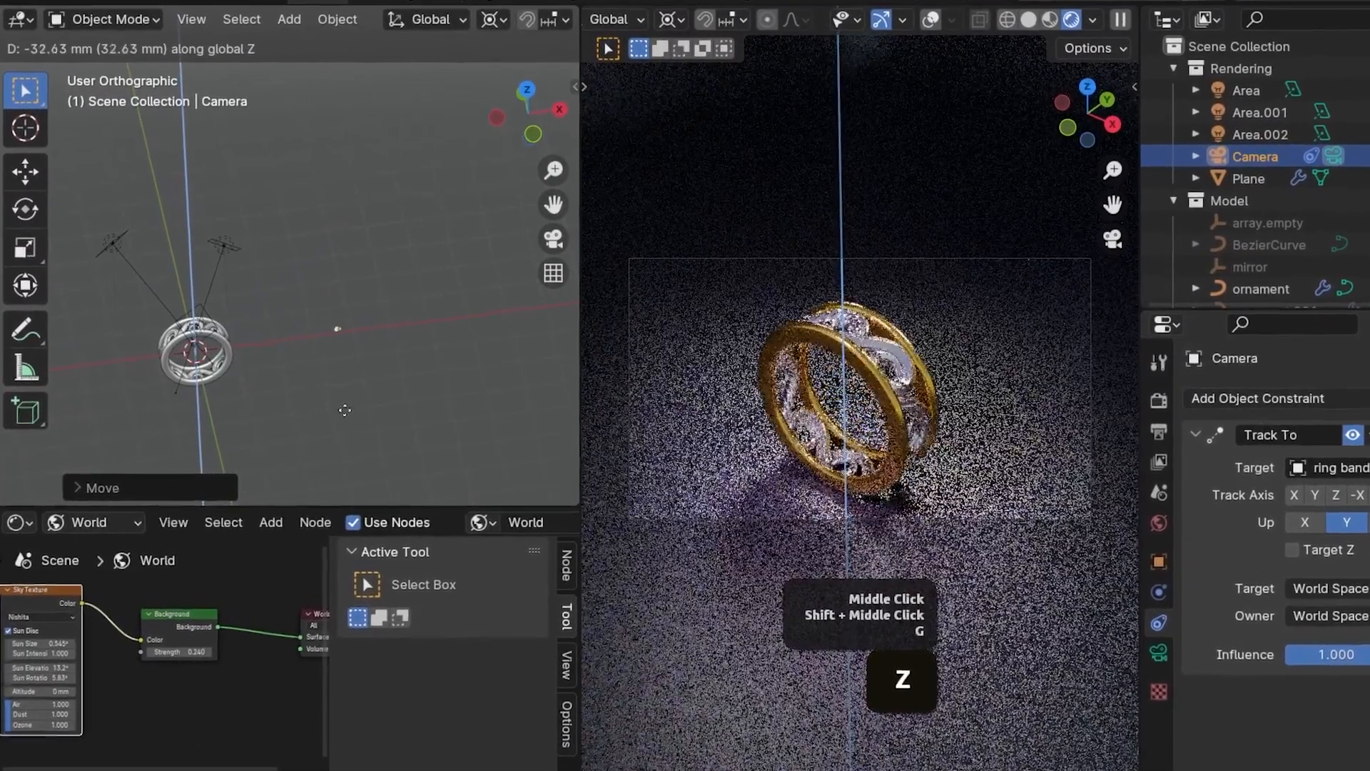
click(347, 355)
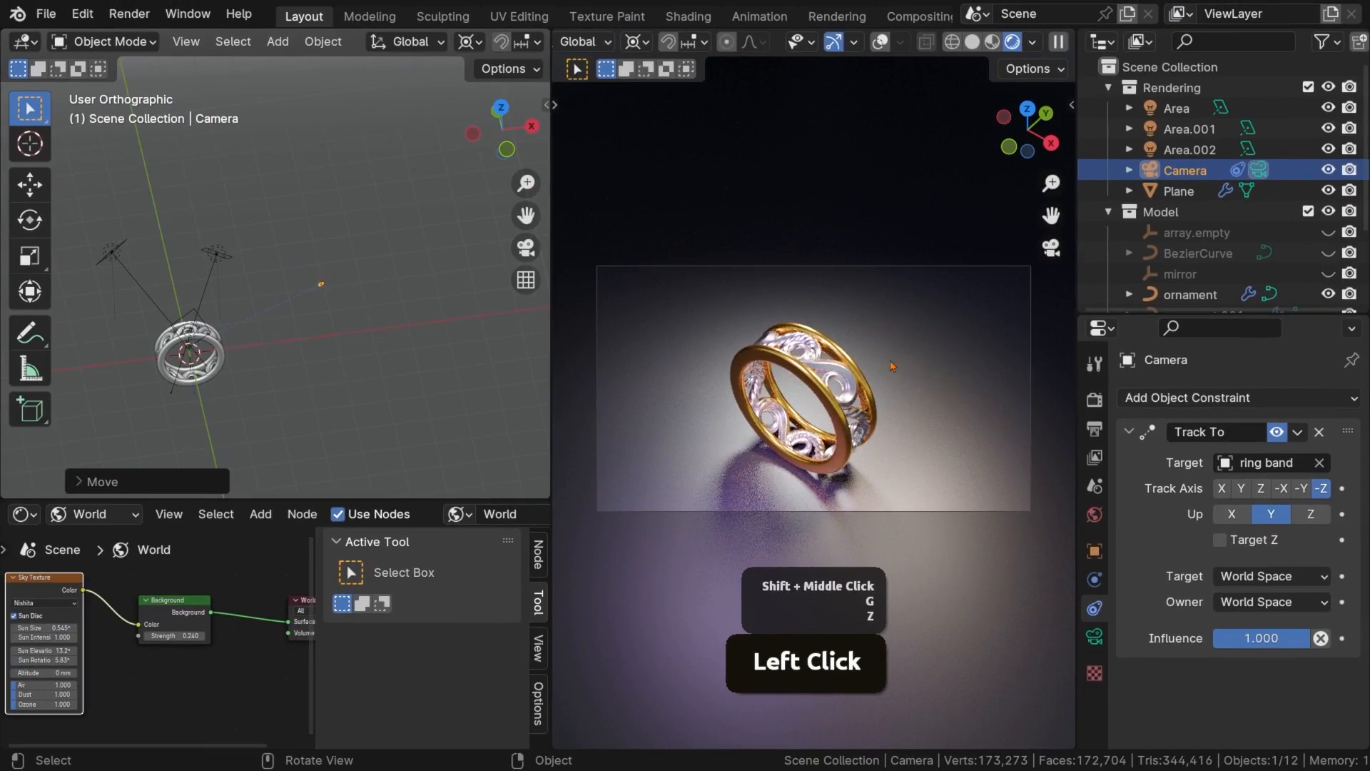
Lock the camera to the view in the rendered viewport
key(n)
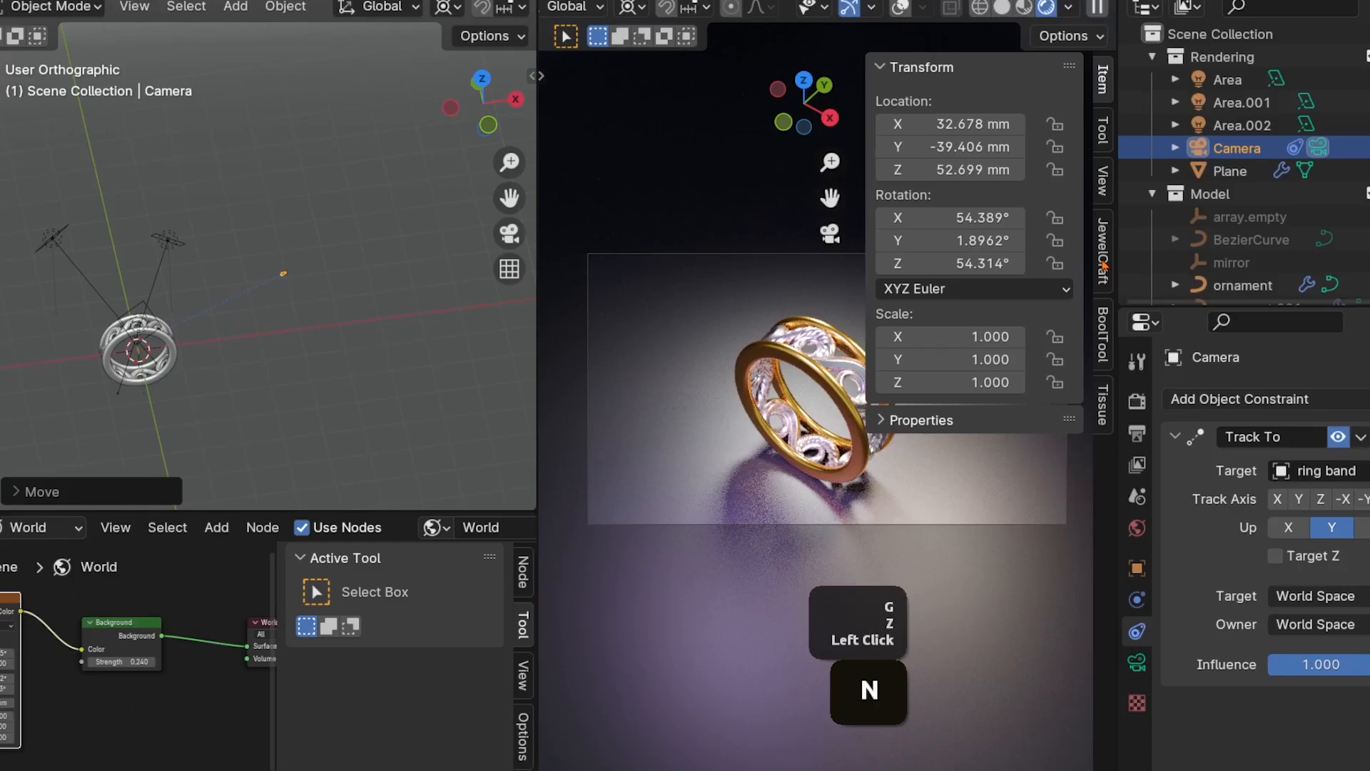
click(1064, 200)
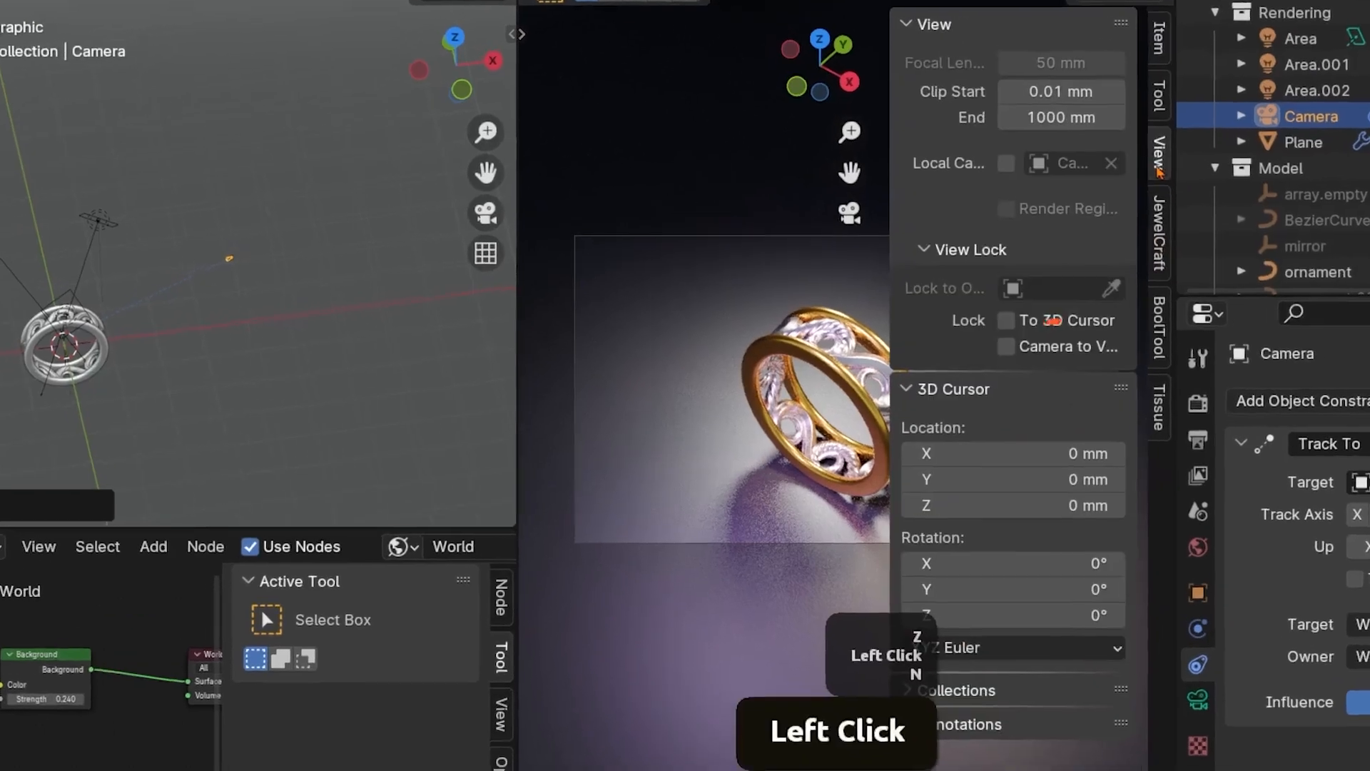
key(n)
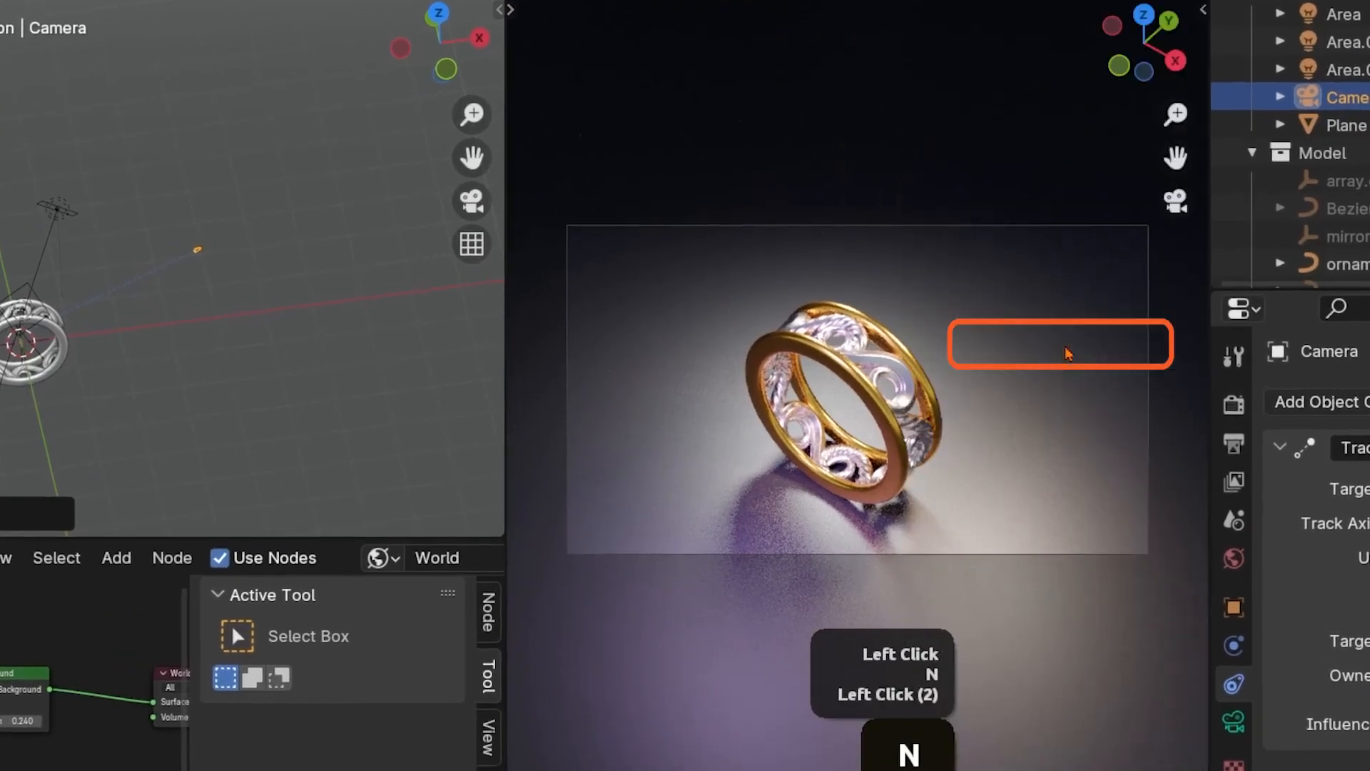
Disable the Camera's Track To constraint and recentre the ring in the camera frame
middle_click(860, 512)
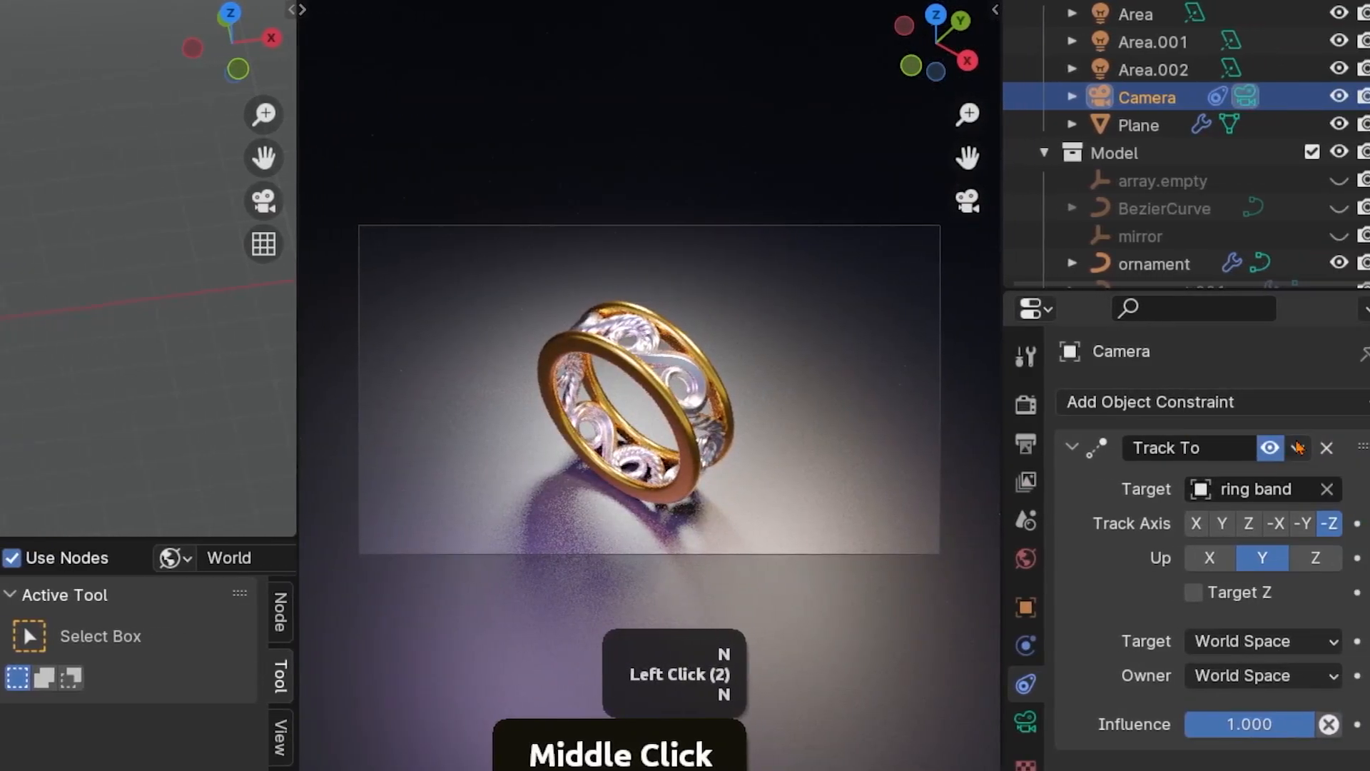
click(1261, 448)
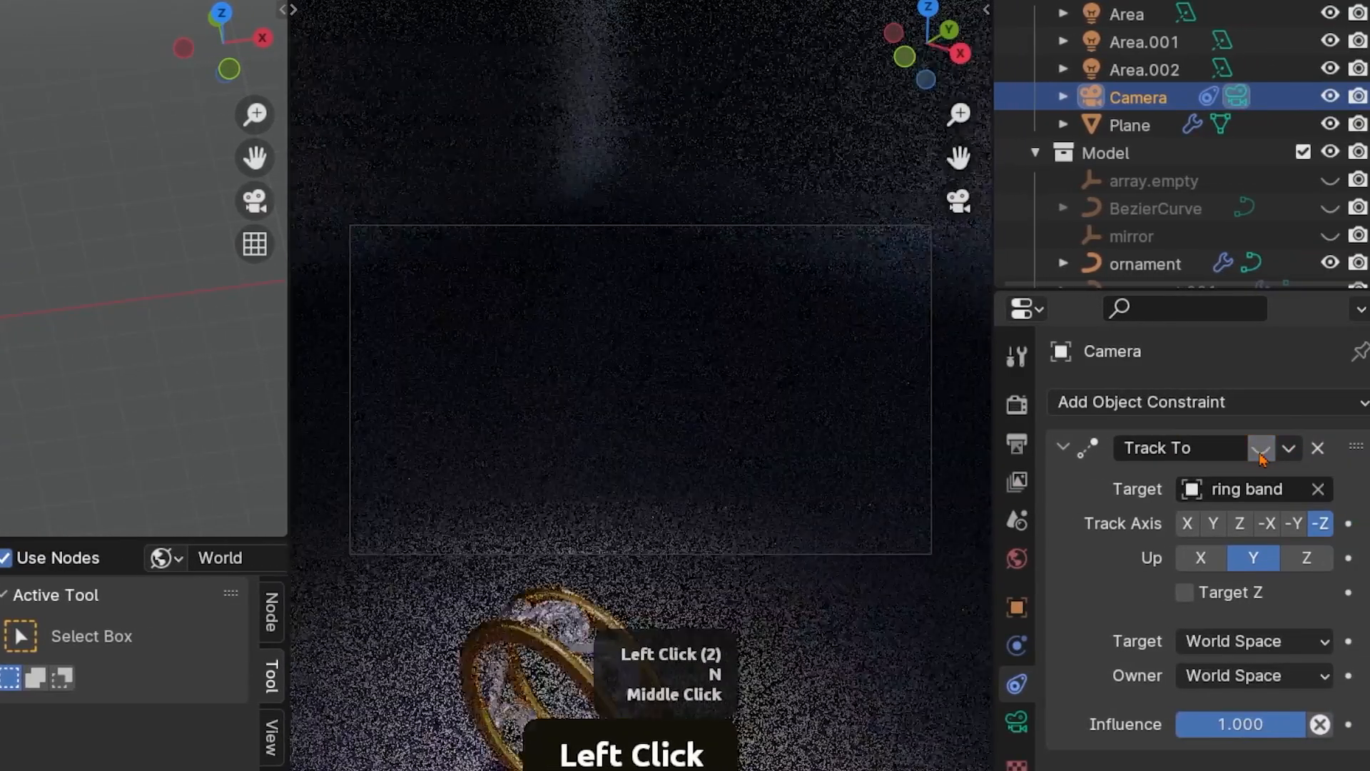
shift+middle_click(739, 592)
Lower the Camera about 27 mm along the global Z axis
key(g)
key(z)
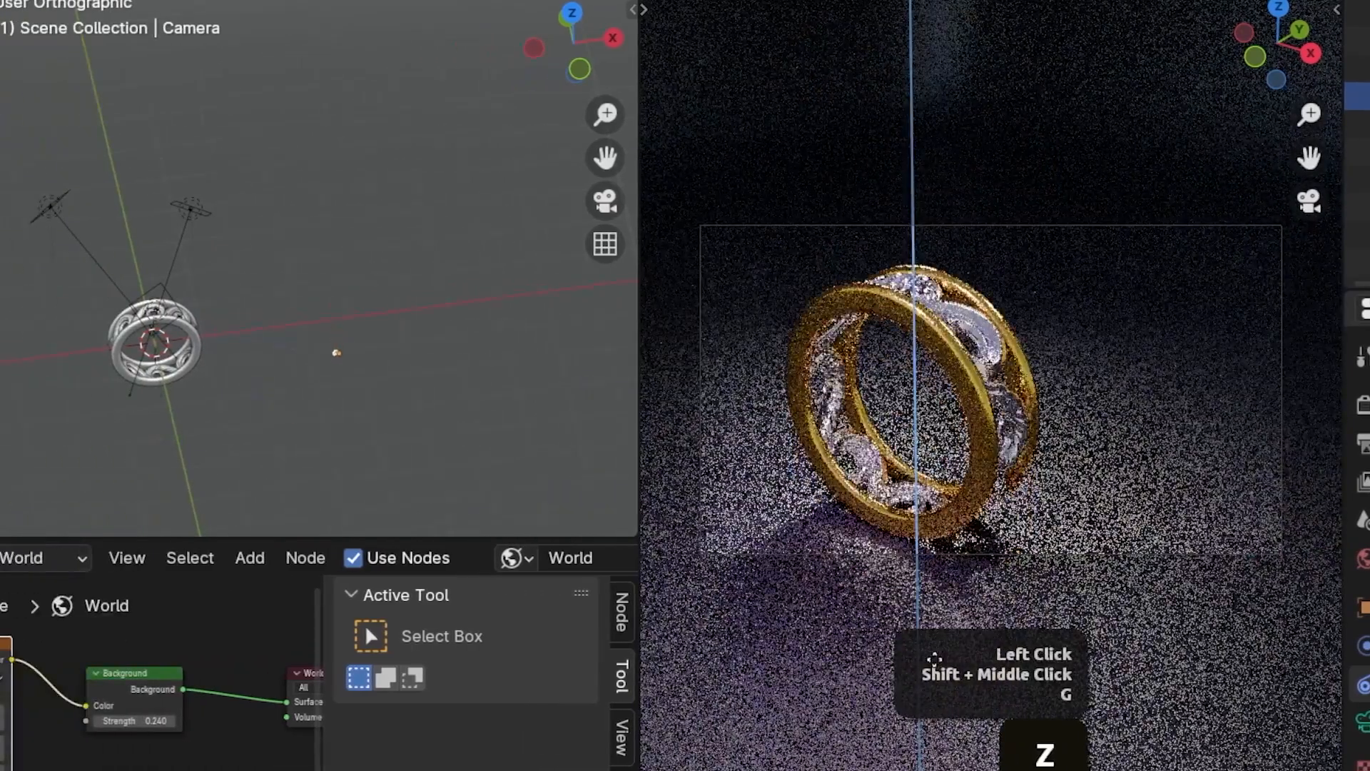
click(991, 553)
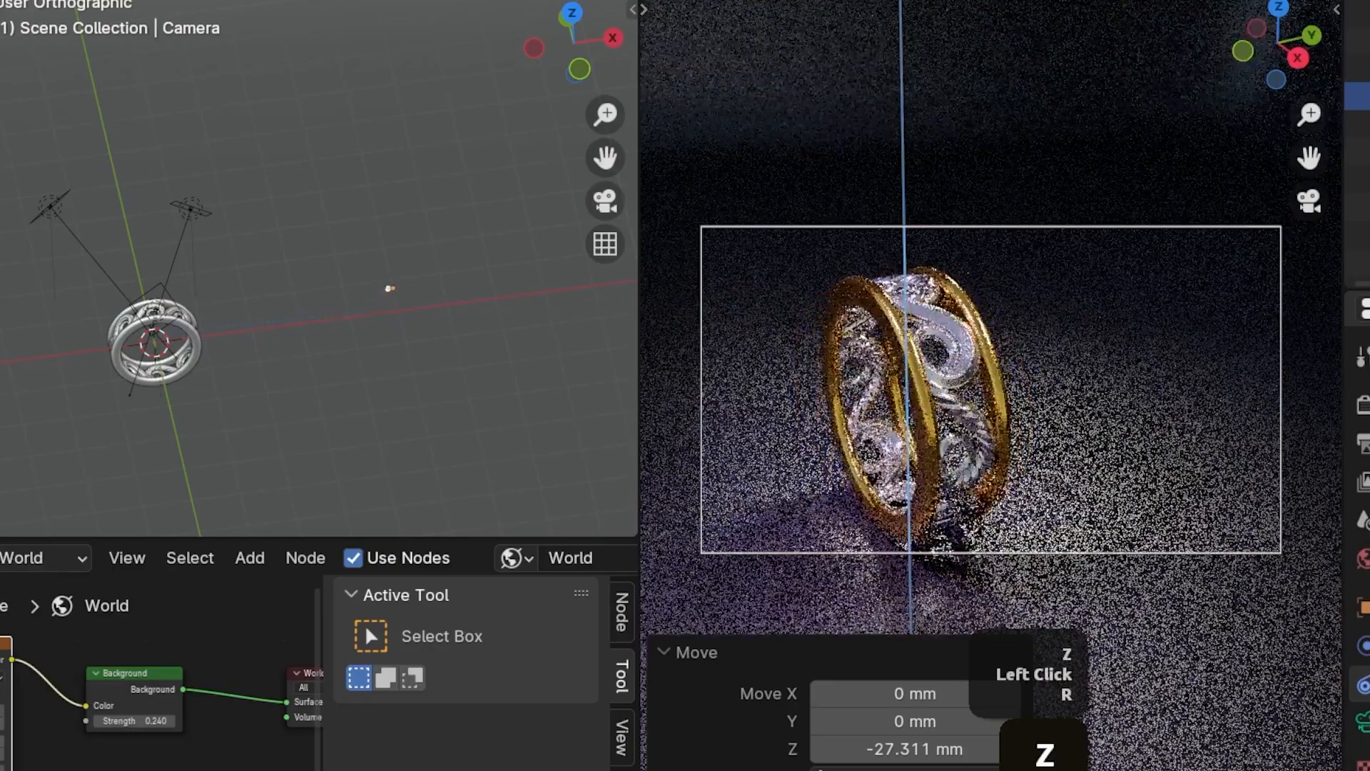
right_click(997, 557)
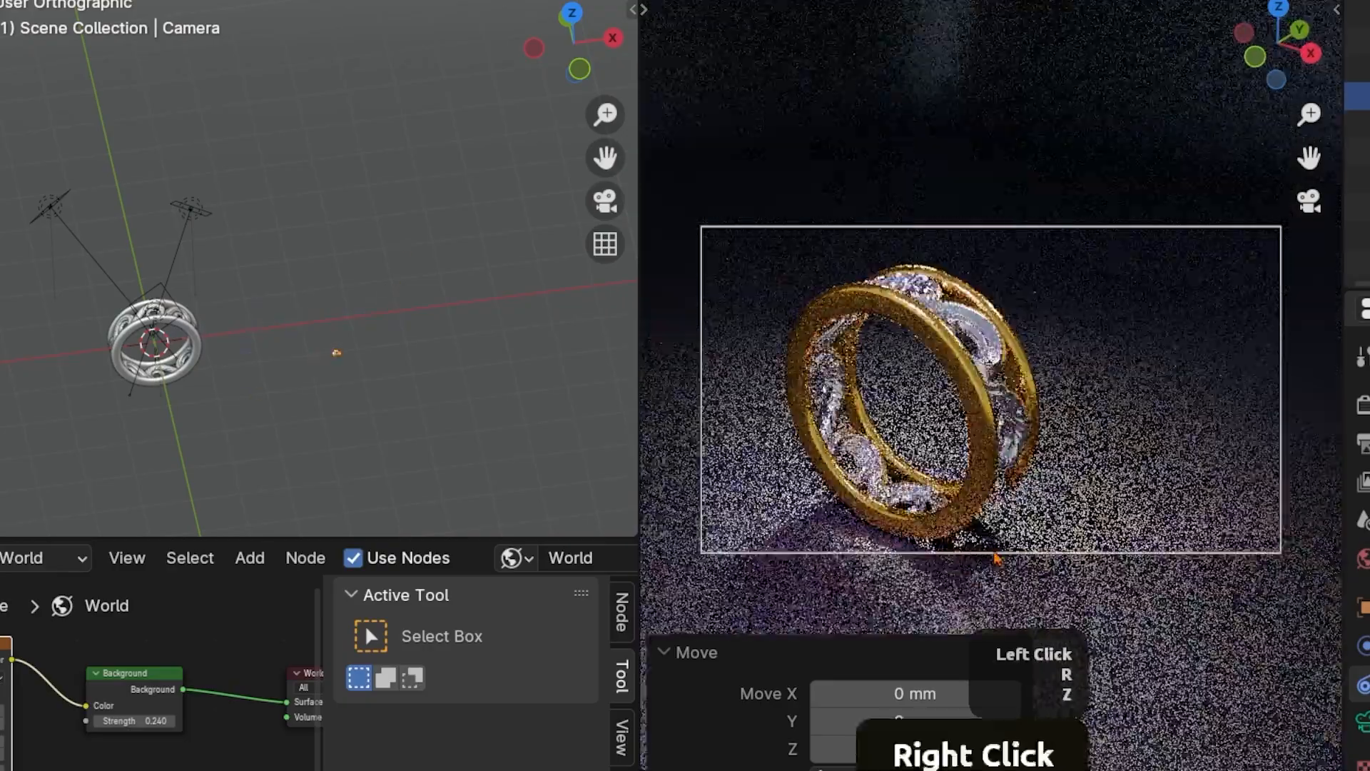
Reframe the ring by moving the Camera -1.2674 mm in X and -0.89466 mm in Y in view orientation
key(g)
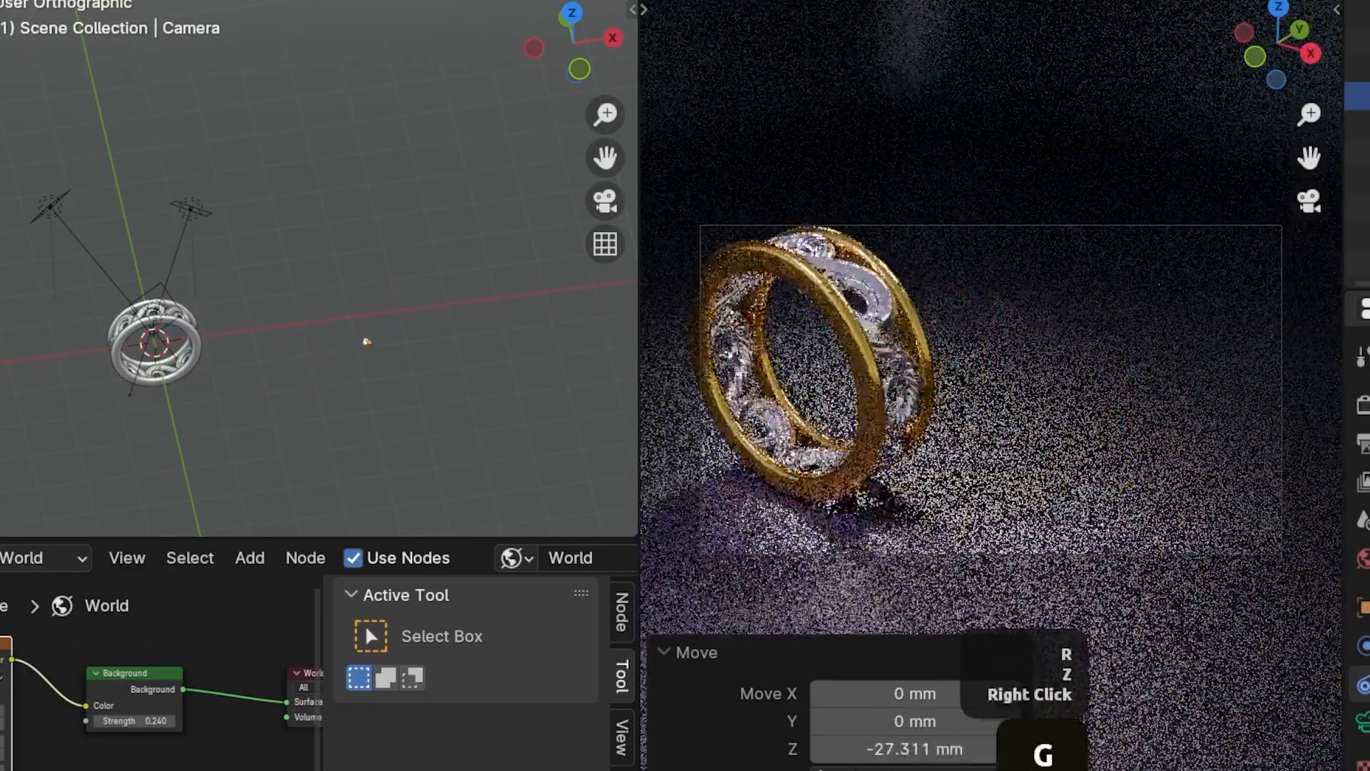
right_click(982, 533)
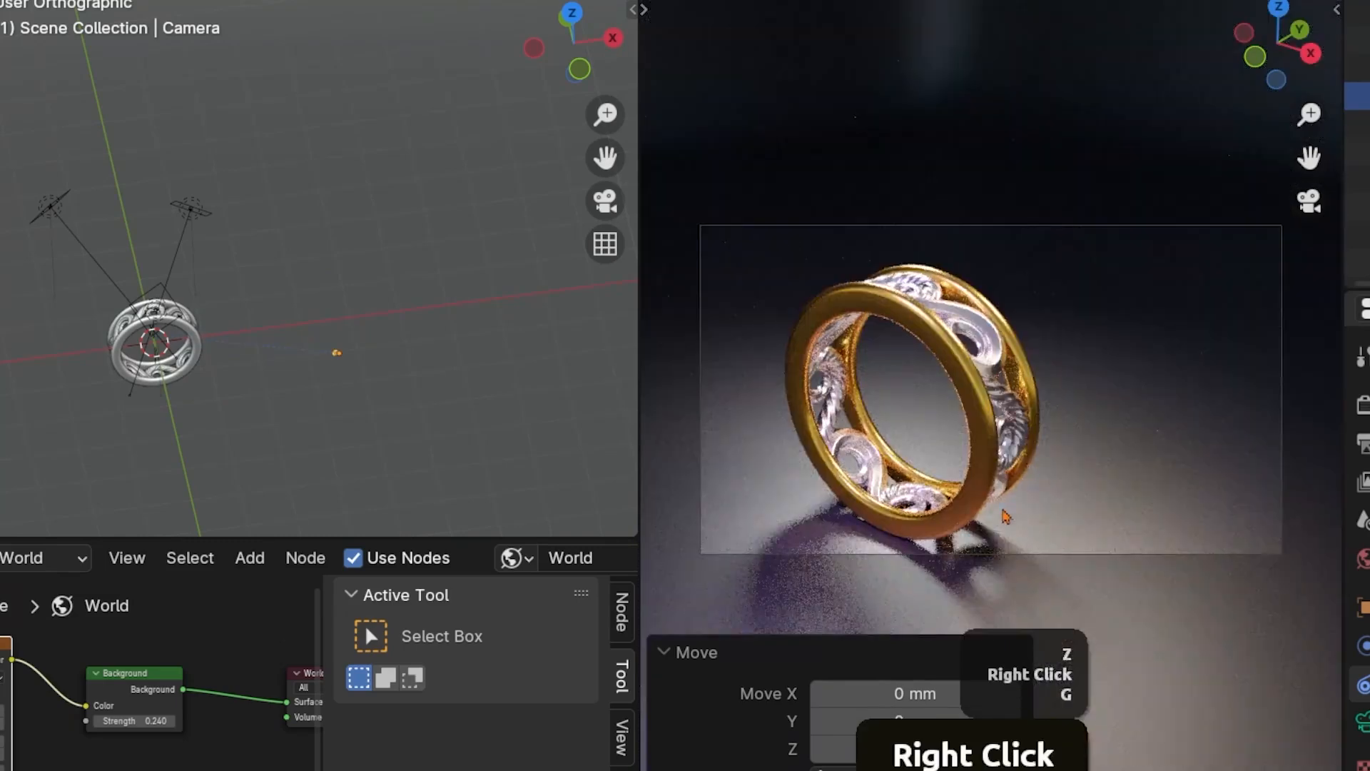
key(g)
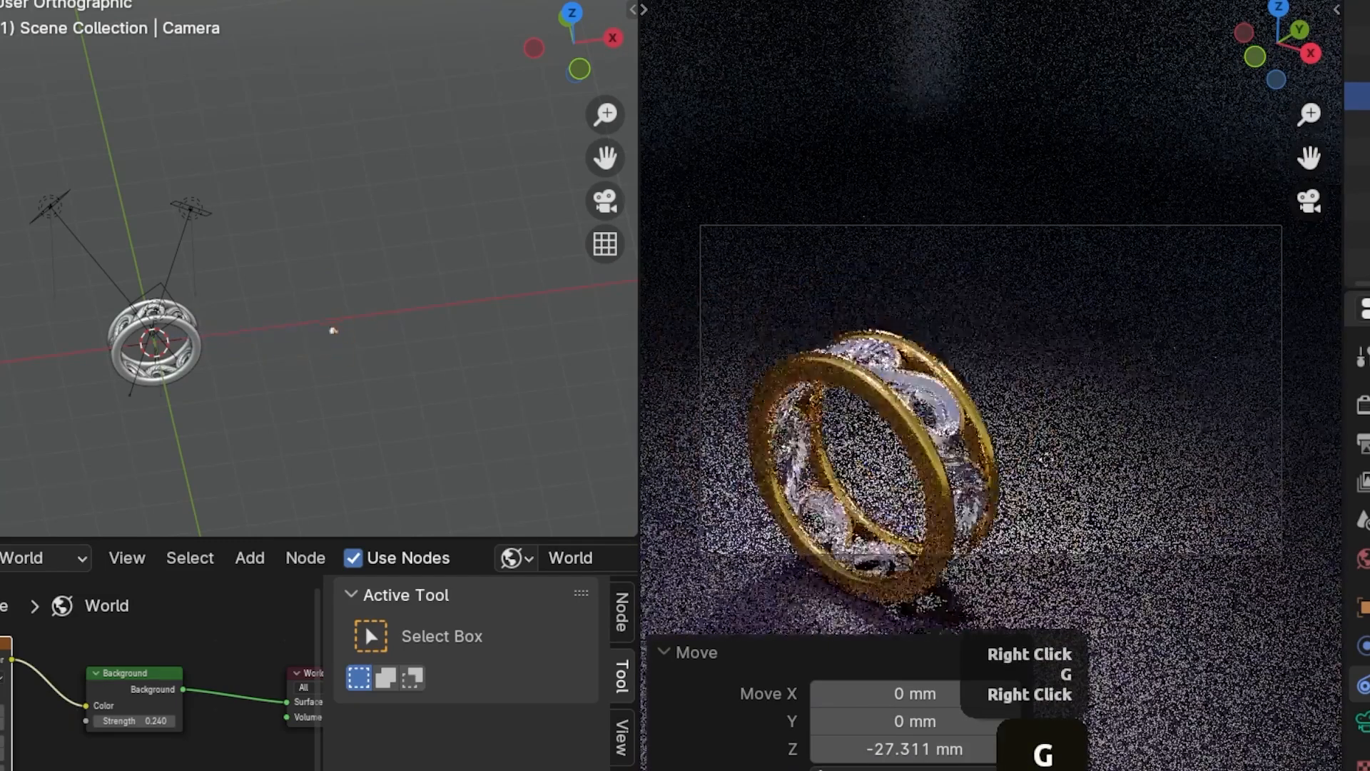
click(817, 303)
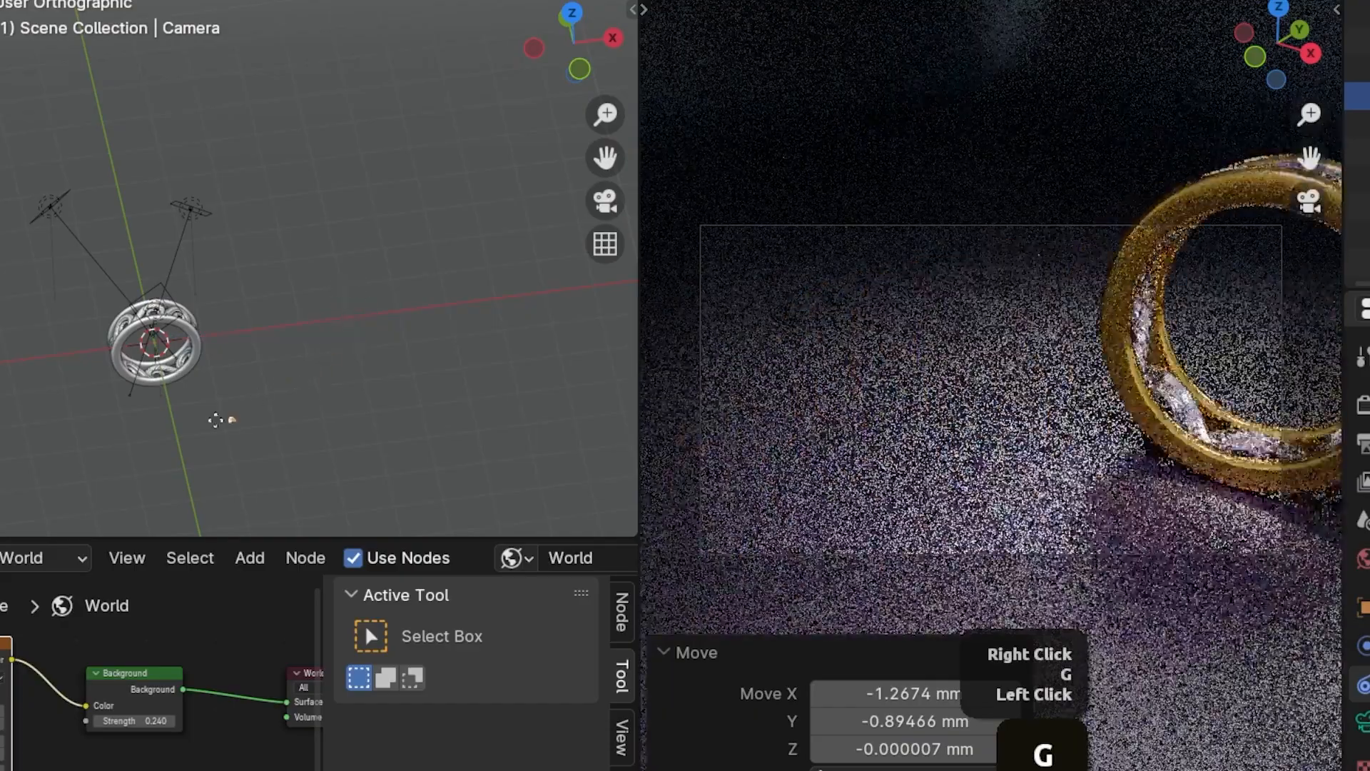
right_click(460, 369)
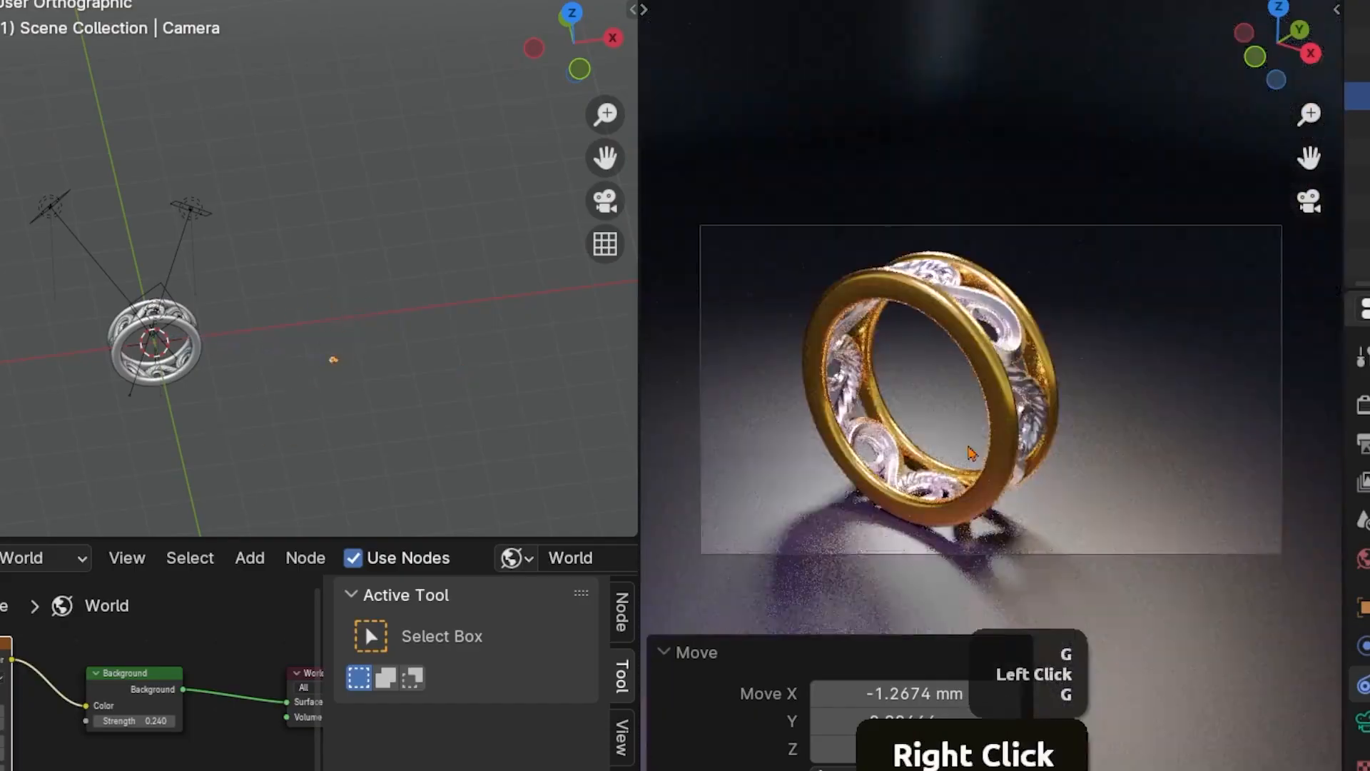
key(g)
right_click(1070, 432)
key(n)
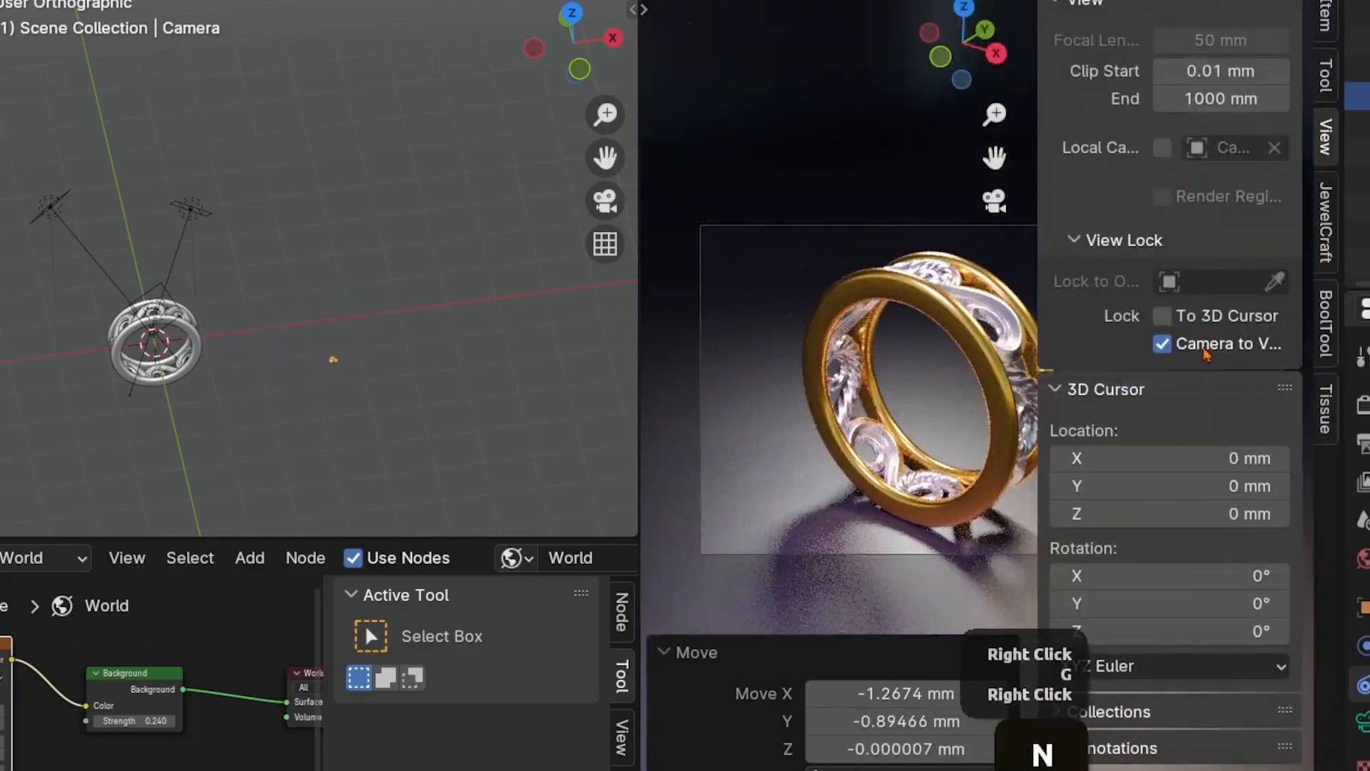
key(n)
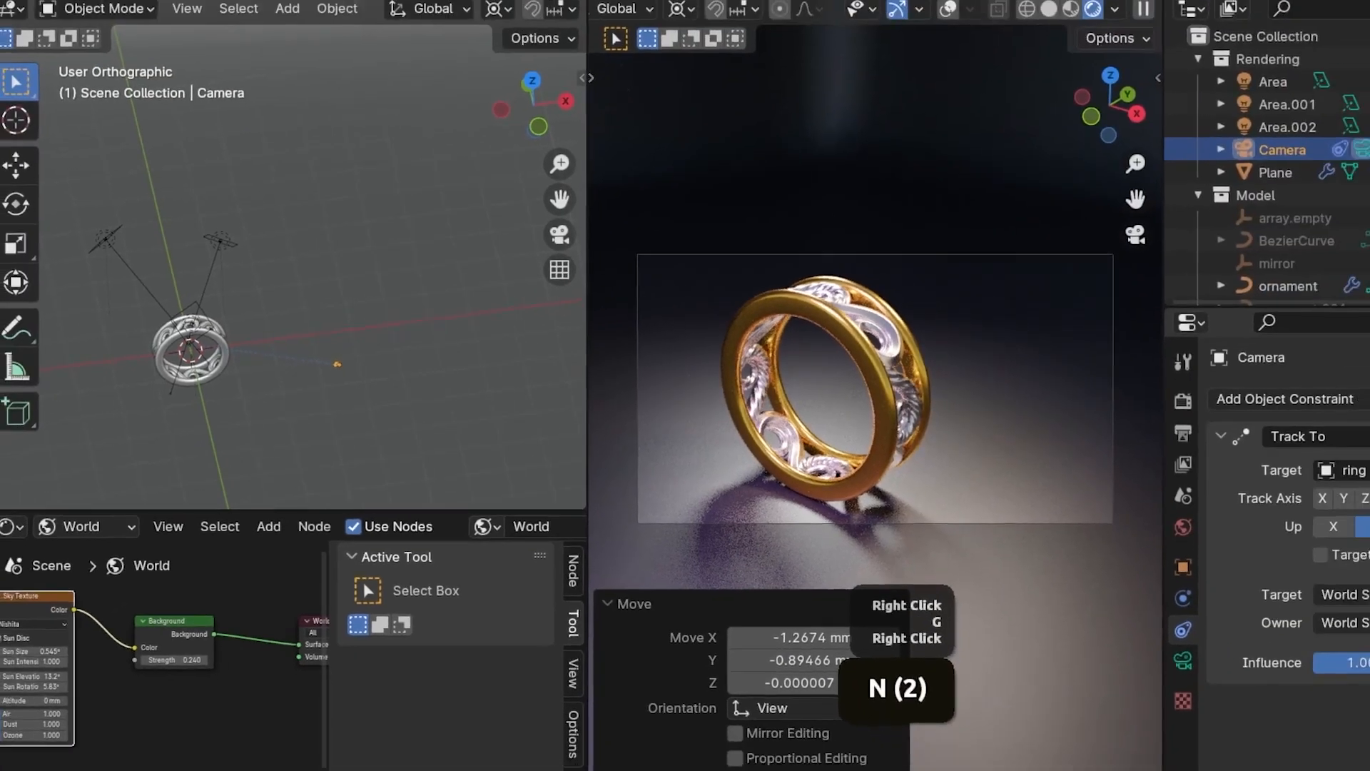
Re-enable the Camera's Track To constraint and move the Camera to the ring's opposite side, backed off 11.161 mm along its local Z axis
click(1280, 436)
key(g)
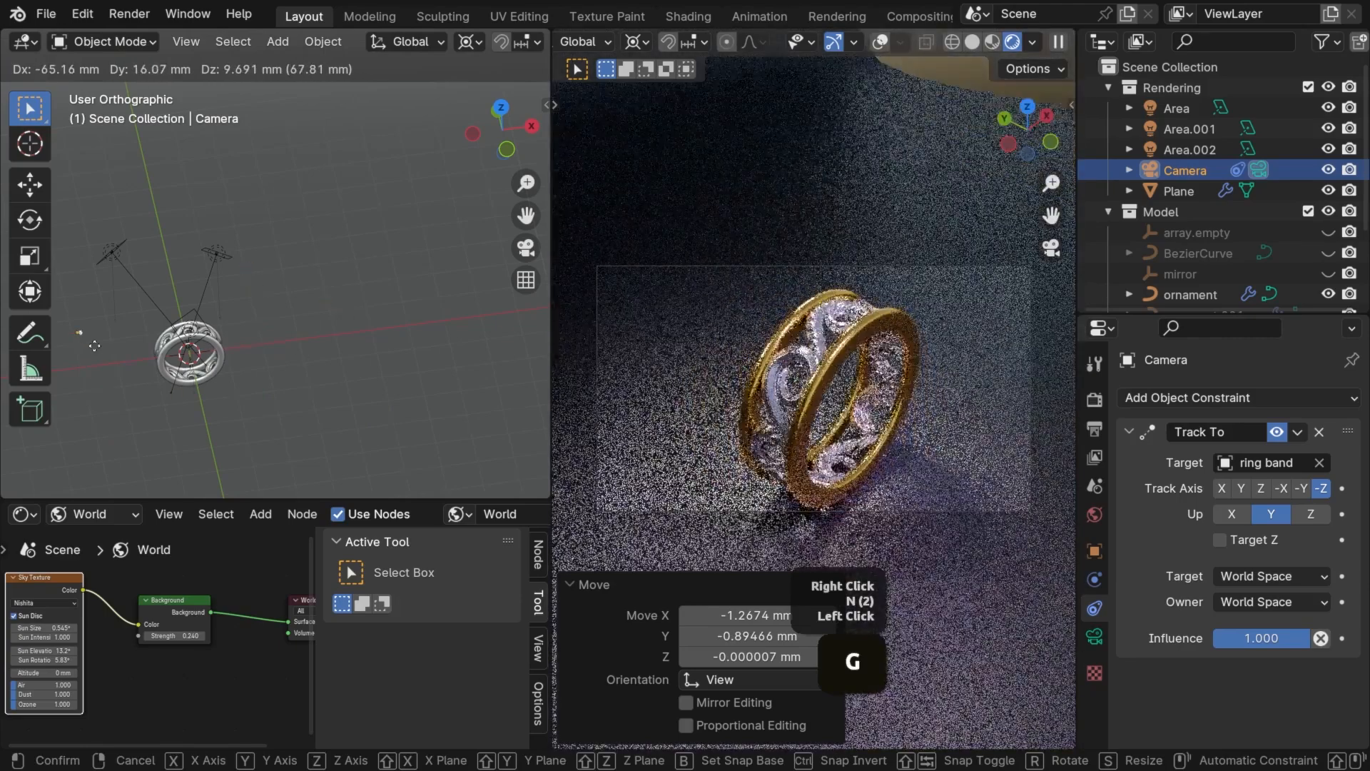
key(z)
key(z)
click(739, 448)
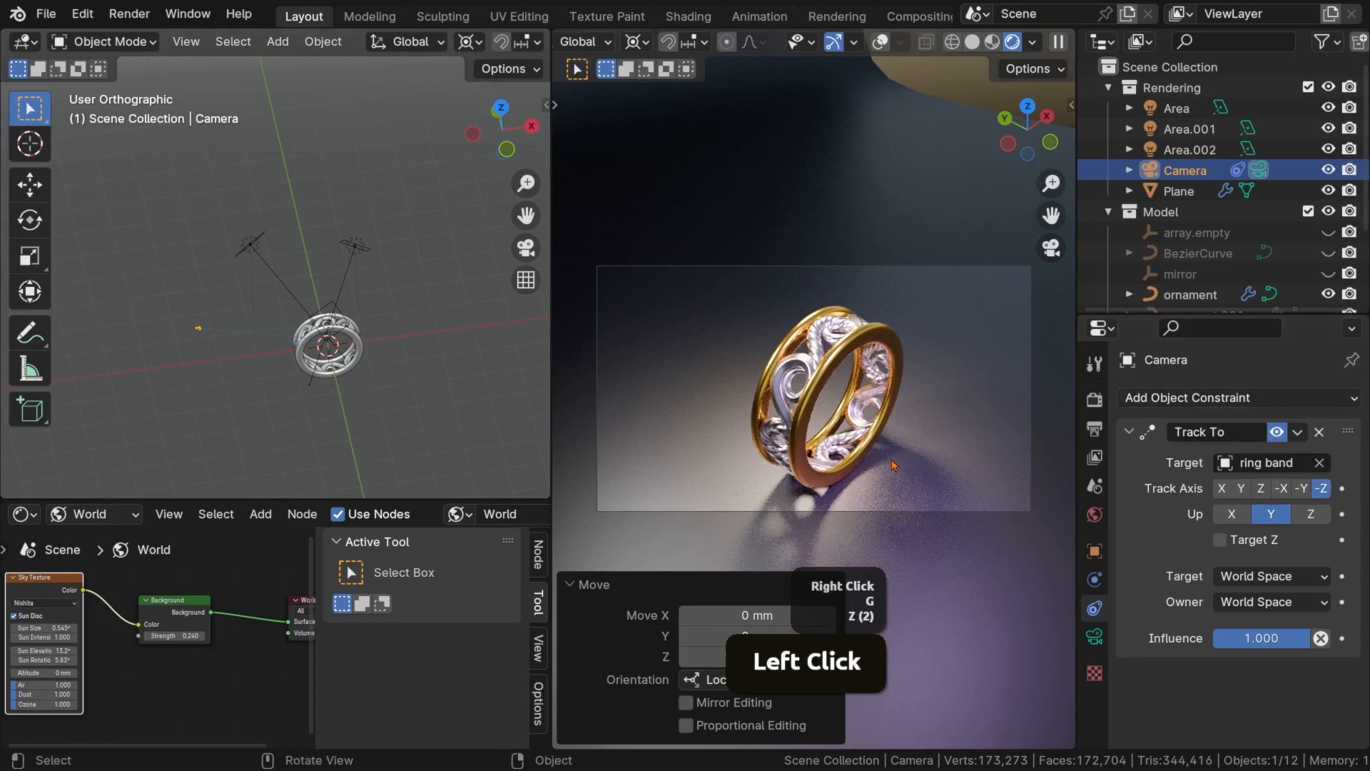
key(g)
key(z)
key(z)
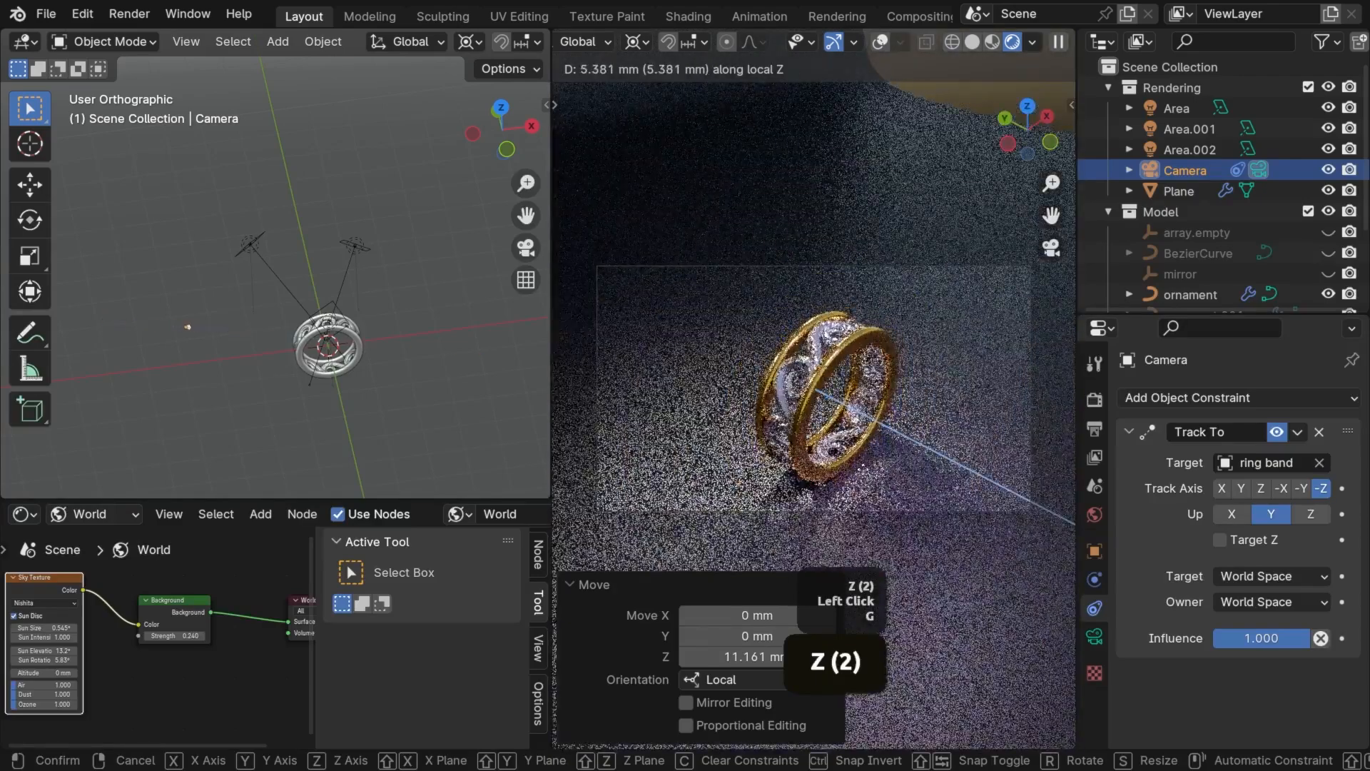
right_click(931, 476)
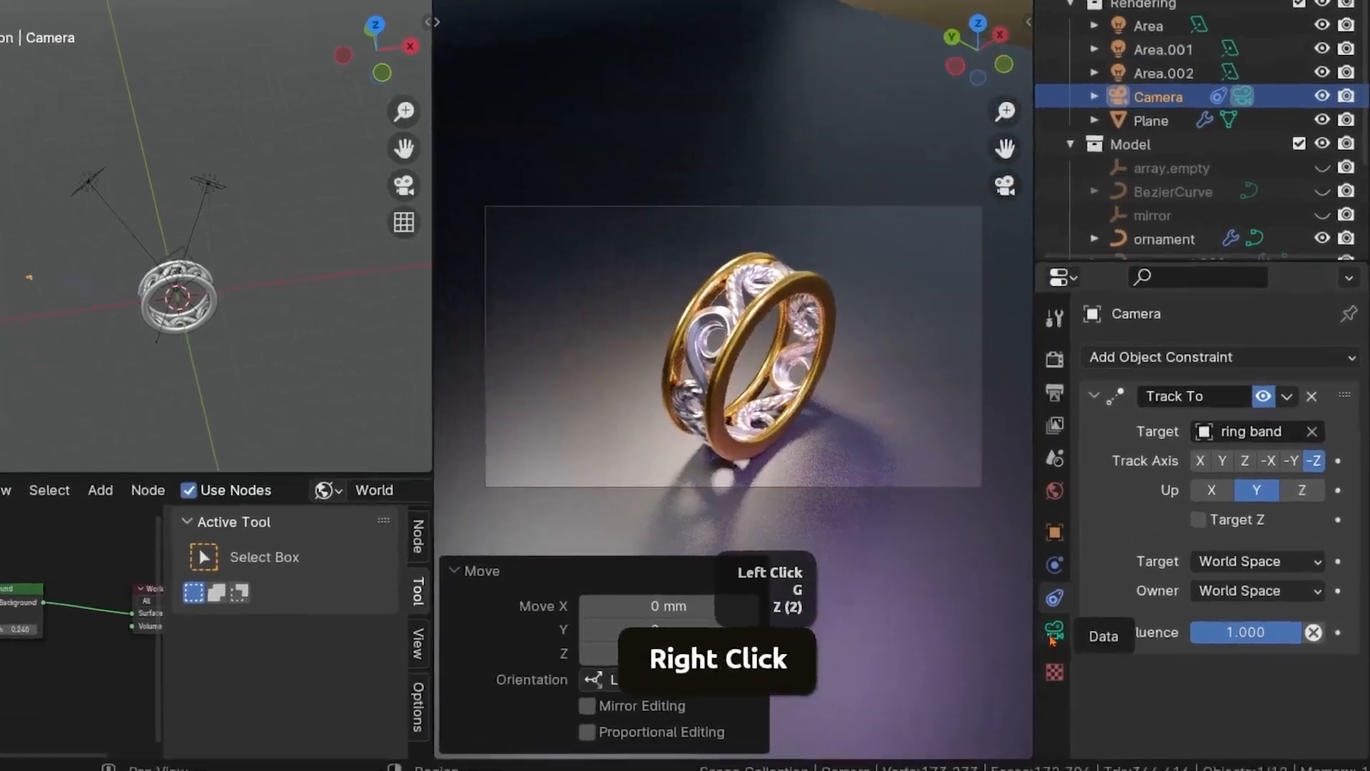
Try the Orthographic lens type and a different orthographic scale on the Camera, and return the type to Perspective
click(1088, 639)
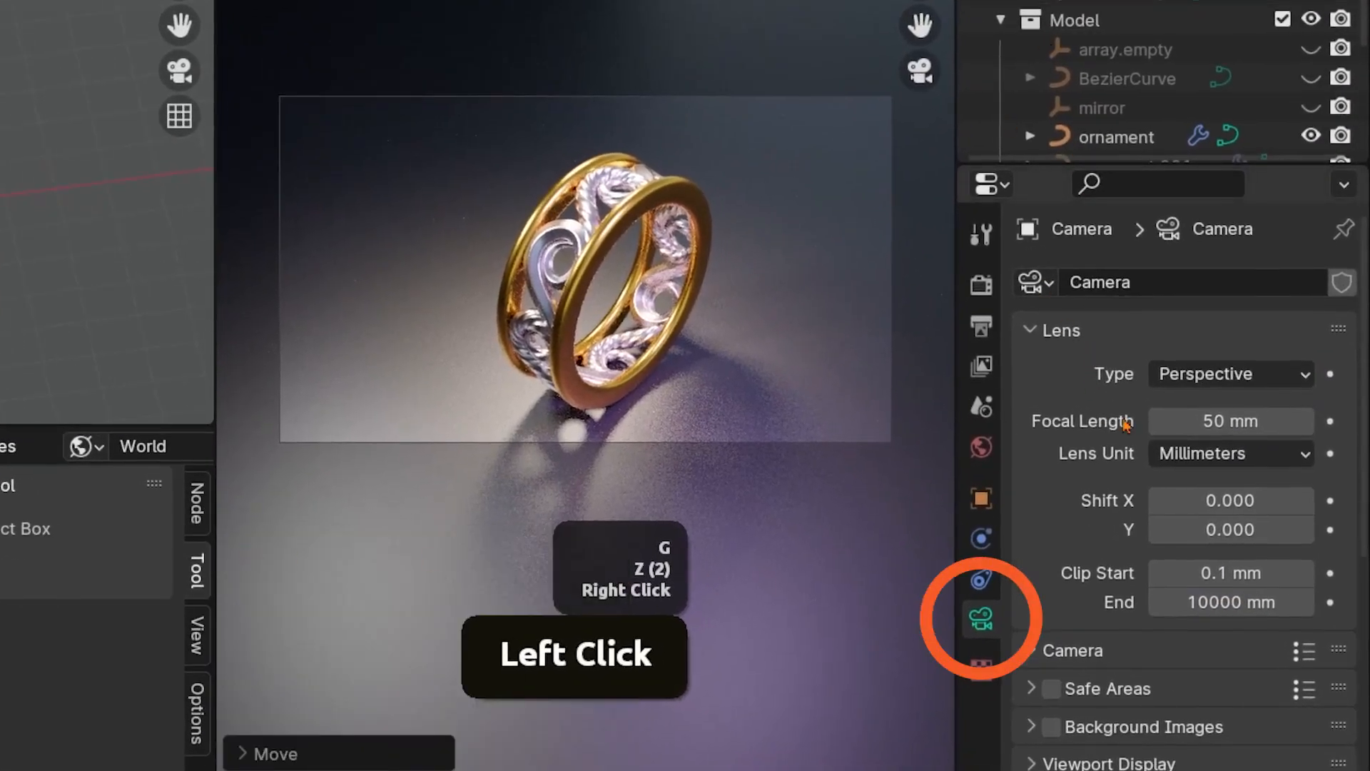
click(1213, 372)
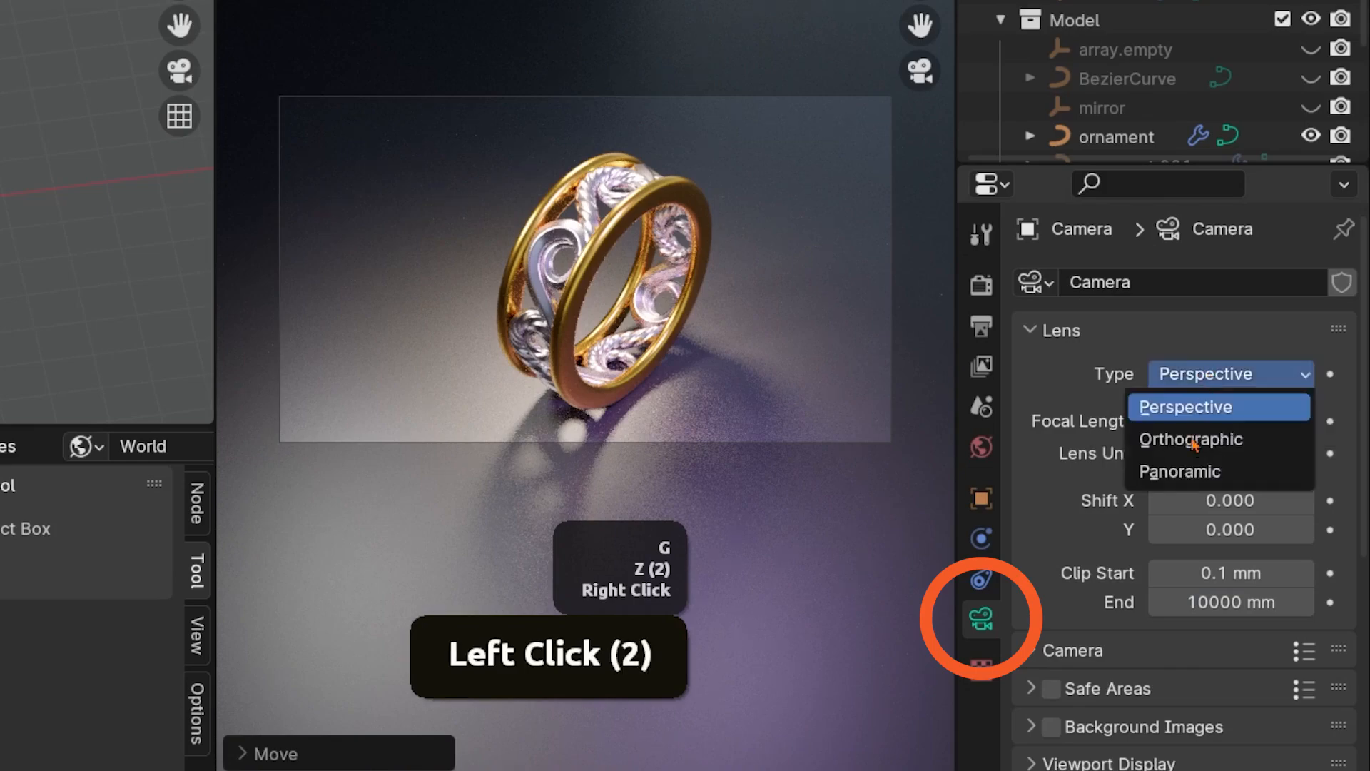
click(1191, 439)
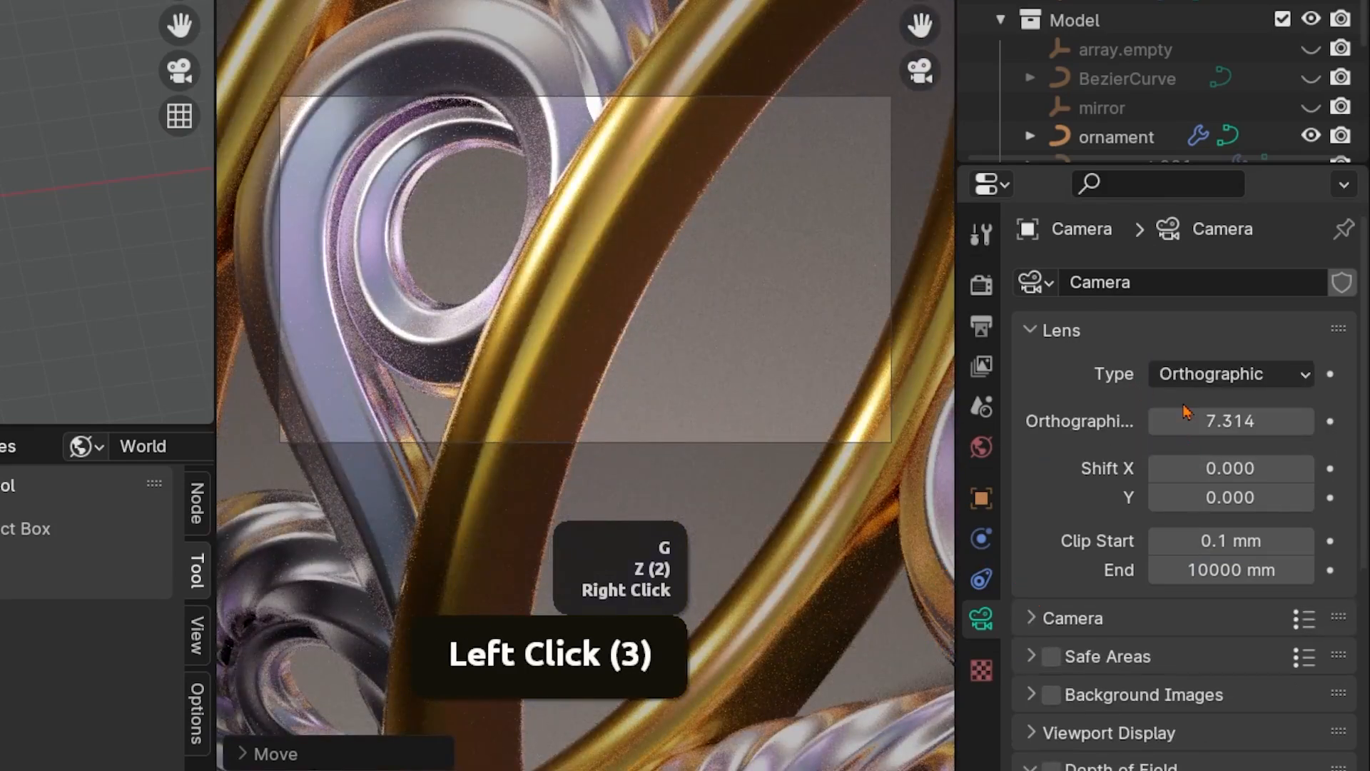
drag(1201, 421, 1279, 420)
right_click(1279, 420)
click(1216, 375)
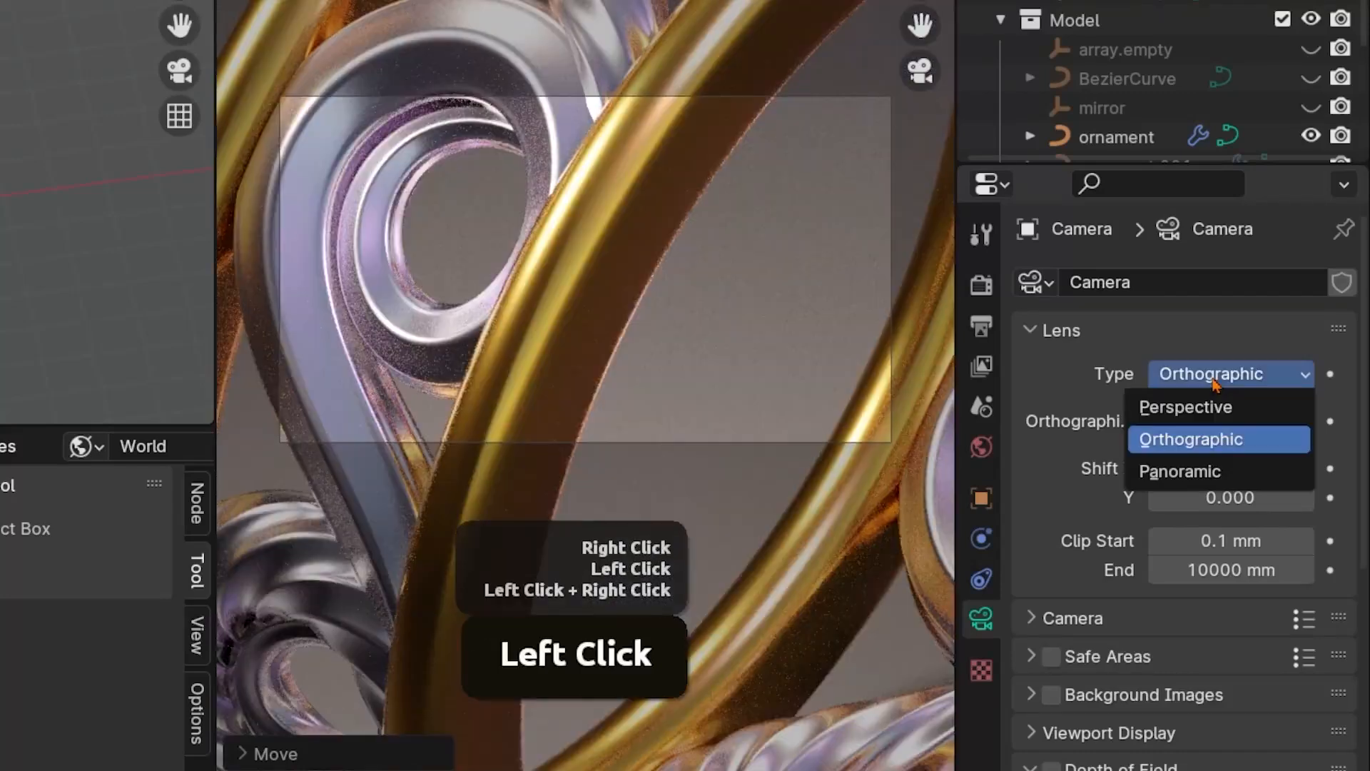
click(1190, 414)
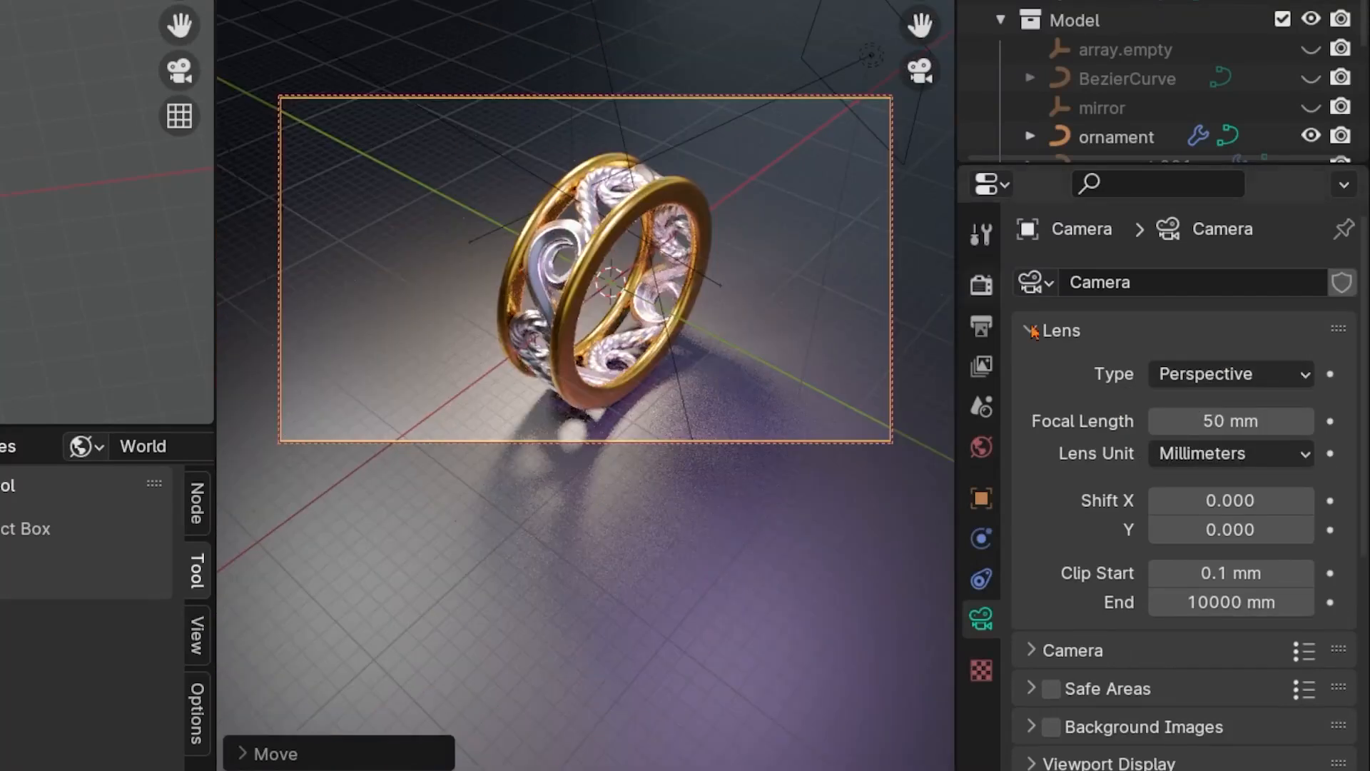
Try a 21 mm focal length on the Camera and test moving it closer to the ring along its local Z axis
click(1213, 426)
mouse_move(1227, 422)
mouse_down()
mouse_move(1192, 422)
mouse_move(1250, 422)
mouse_move(1207, 422)
mouse_up()
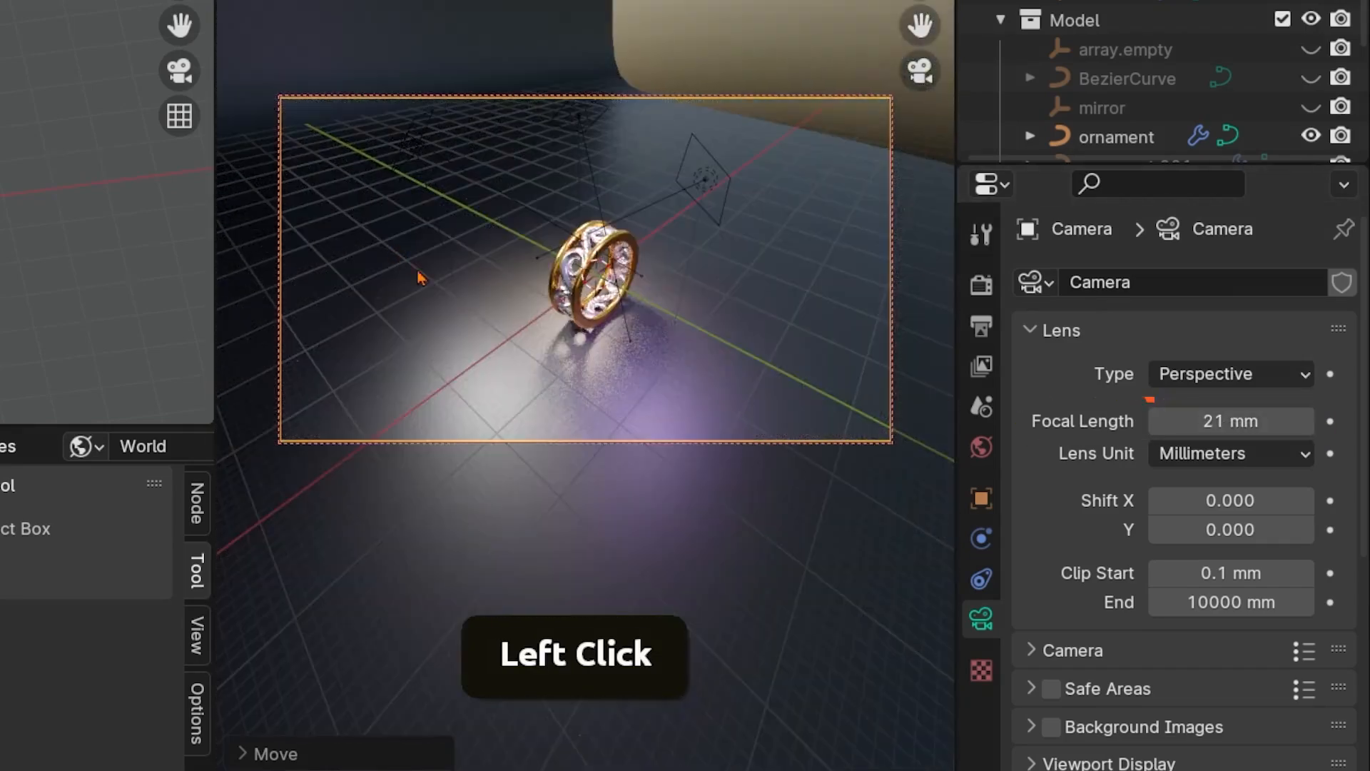
key(g)
key(z)
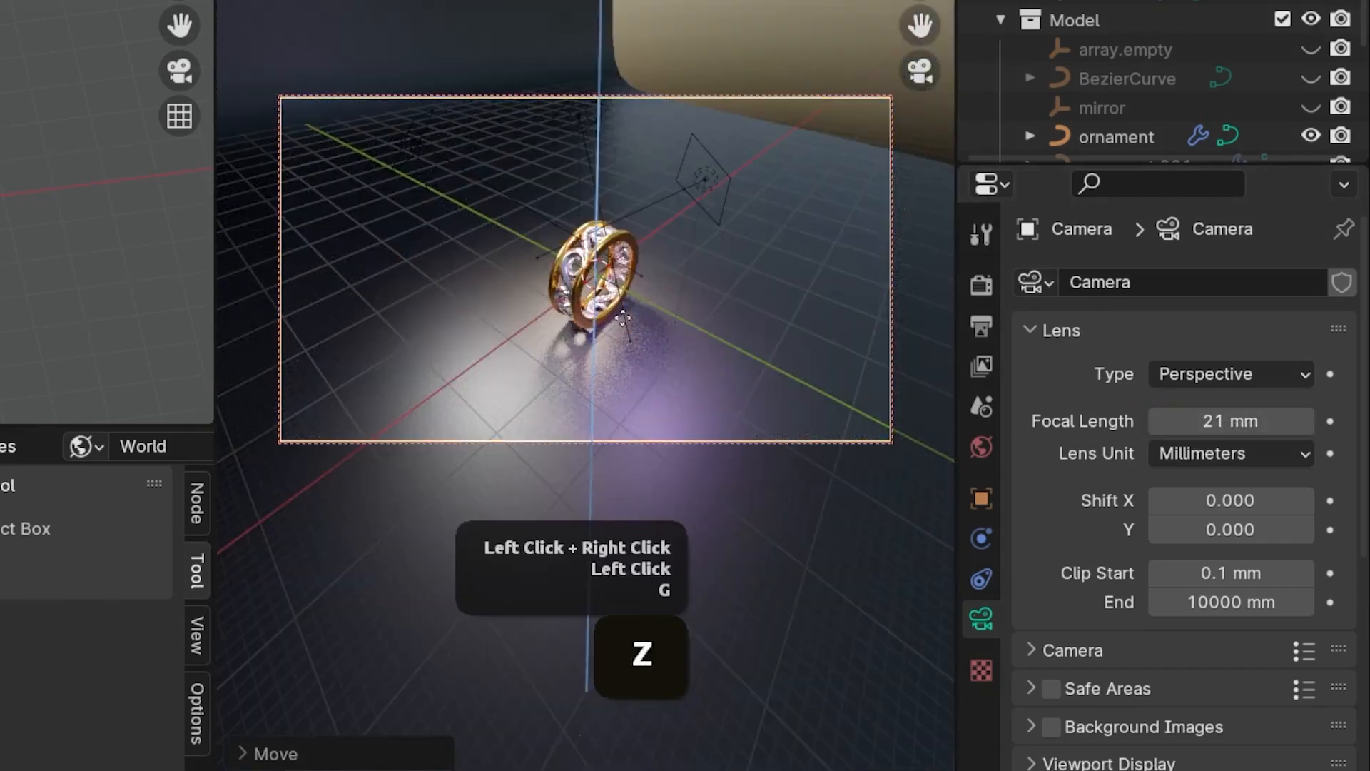
key(z)
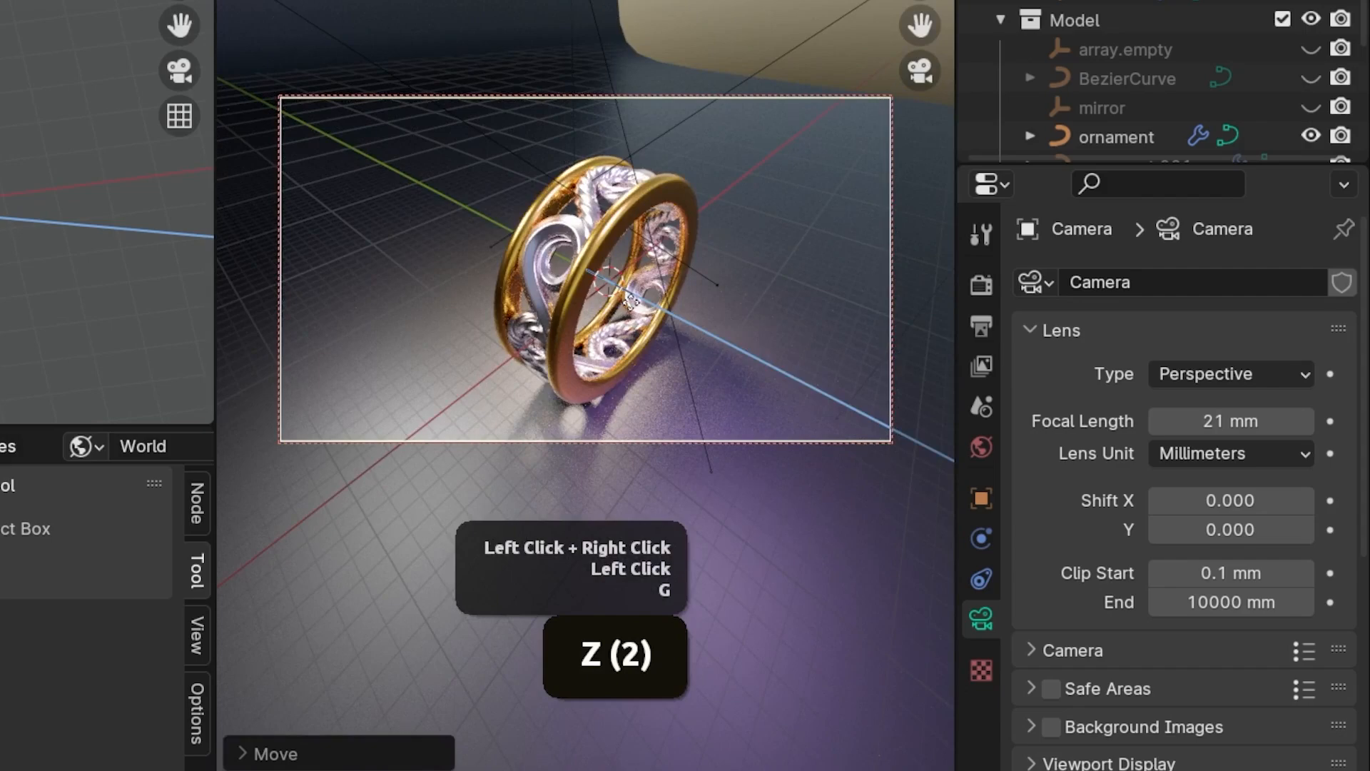
right_click(633, 312)
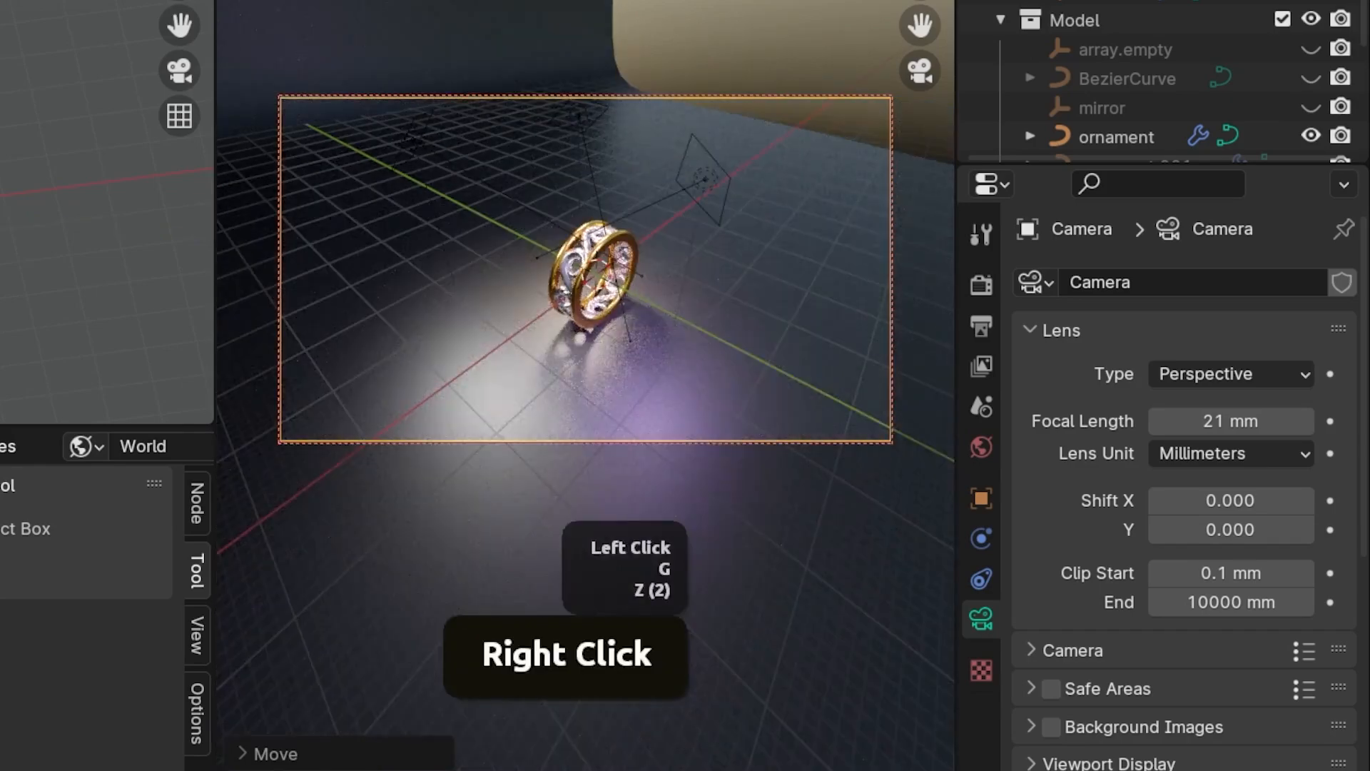
Try a 100 mm focal length on the Camera and test its distance from the ring along the local Z axis
click(744, 1)
drag(1218, 414, 1329, 414)
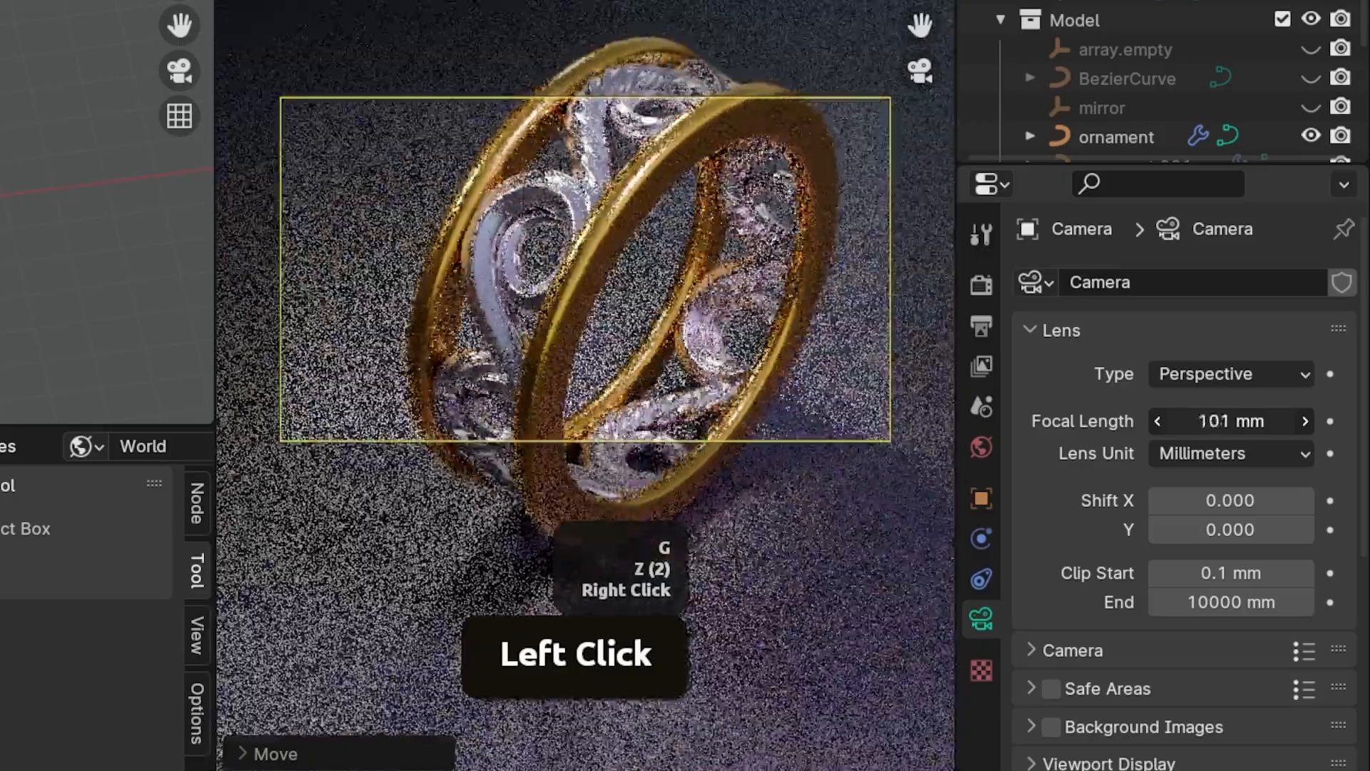
key(g)
key(z)
key(z)
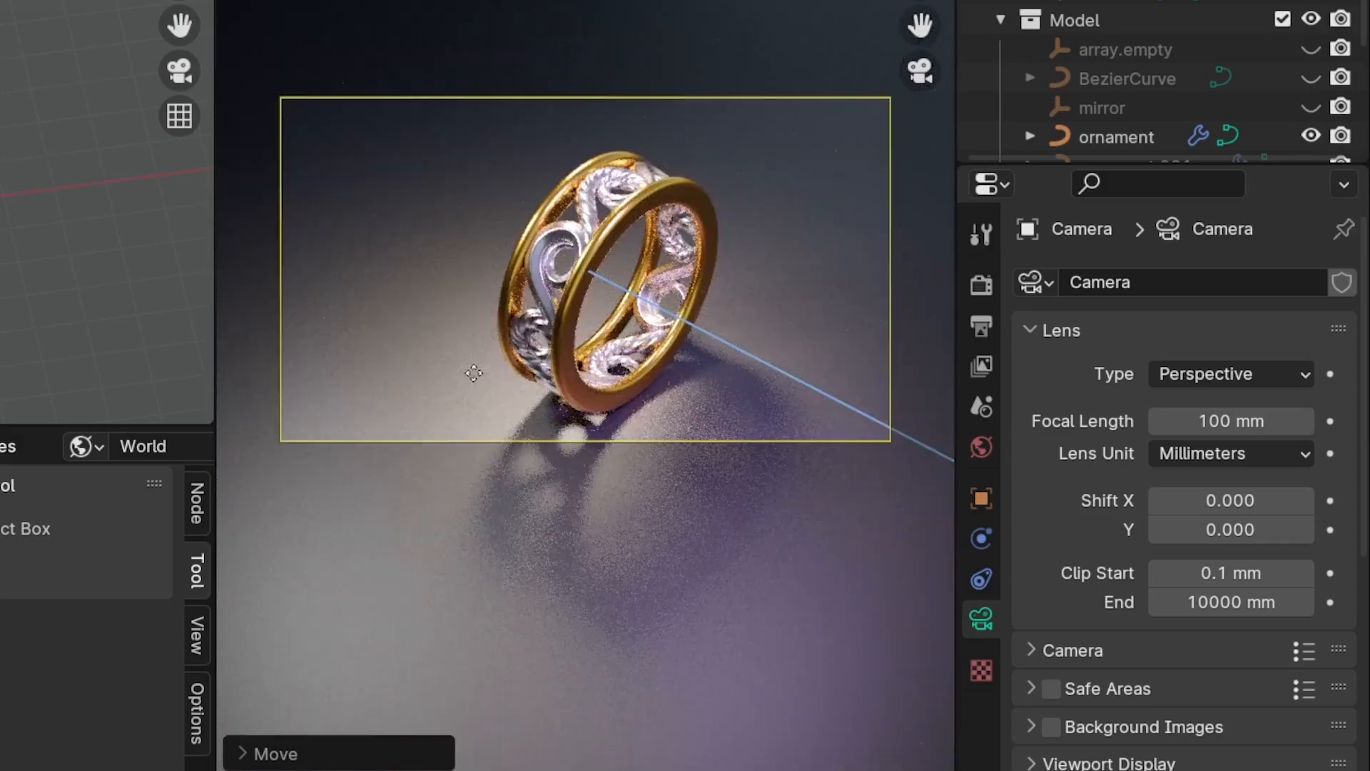
right_click(480, 371)
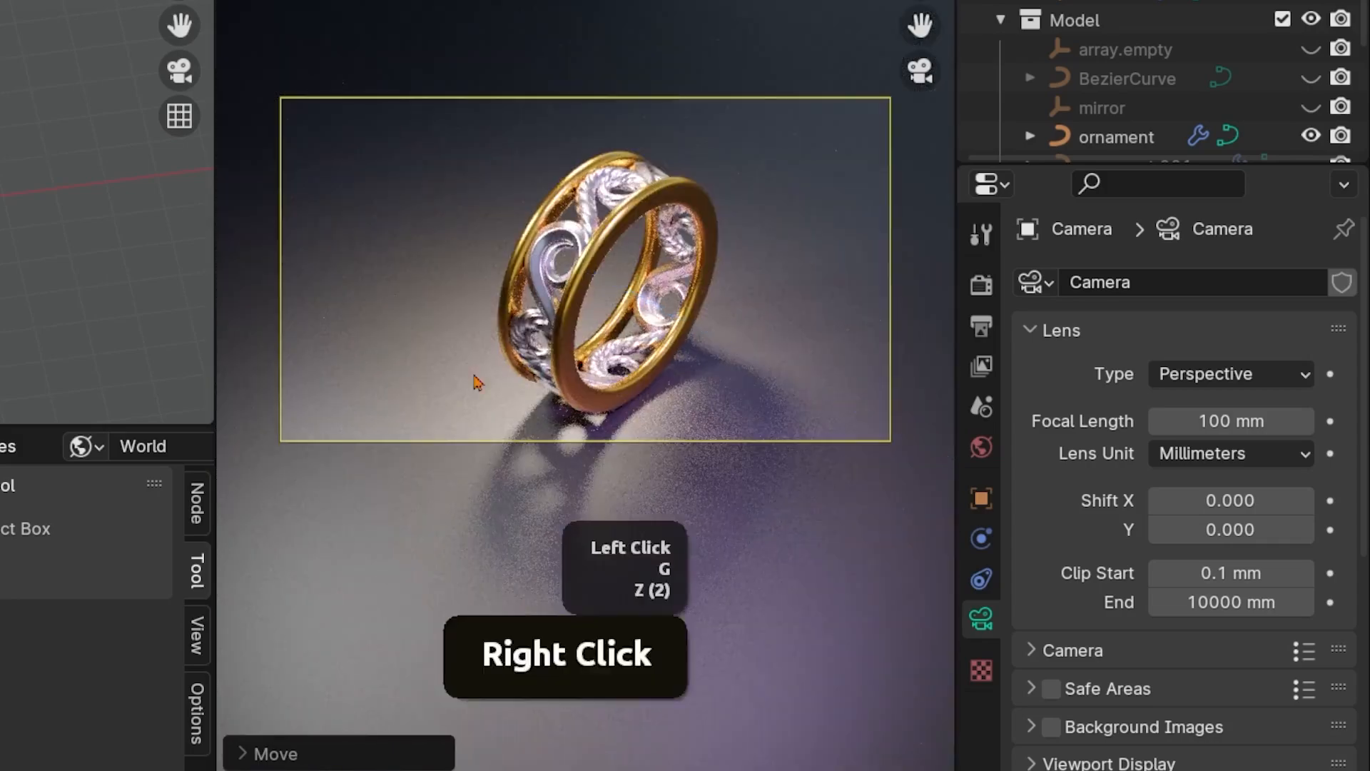
Set the Camera's focal length to 47.4 mm
drag(1204, 412, 1028, 413)
shift+drag(1231, 421, 1259, 421)
scroll(1206, 540, down, 2)
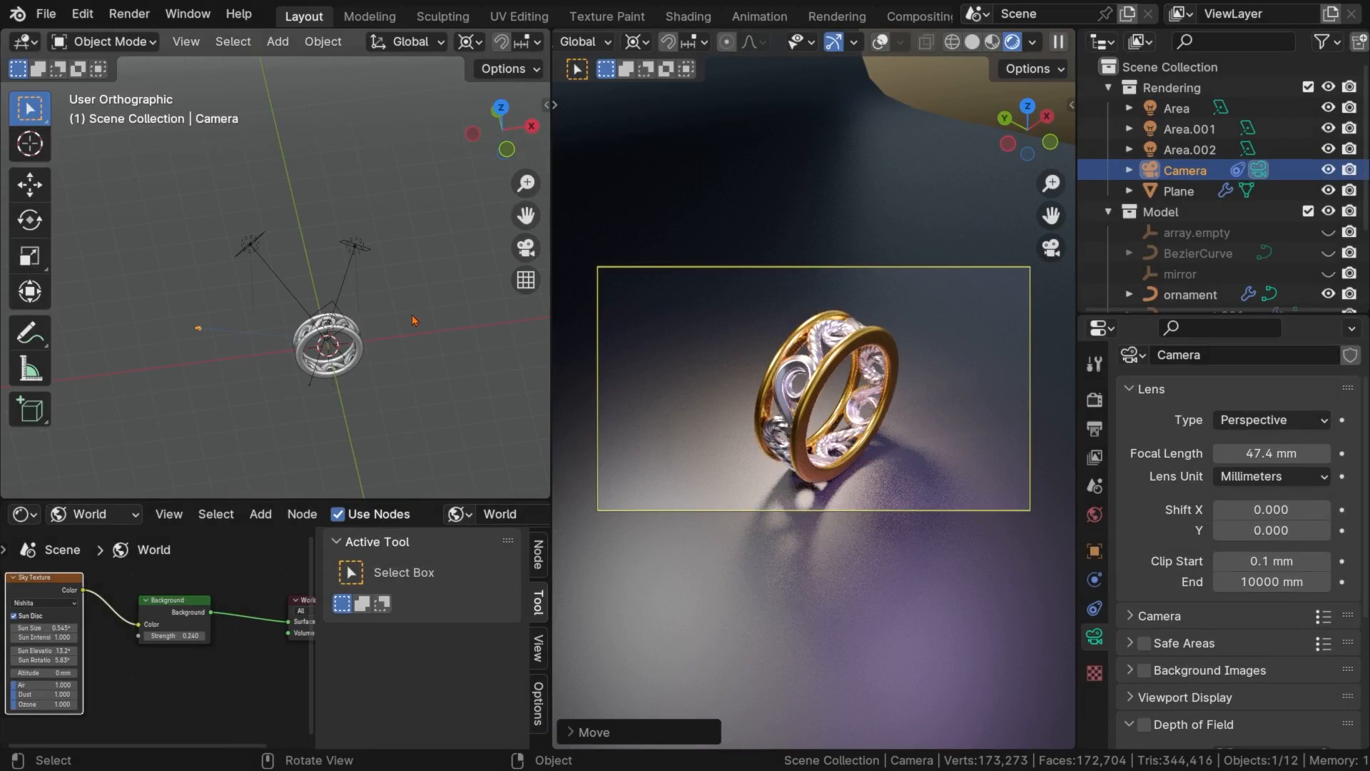
Run a test render of the scene, inspect the ring in it, and close the render window
click(155, 12)
click(168, 37)
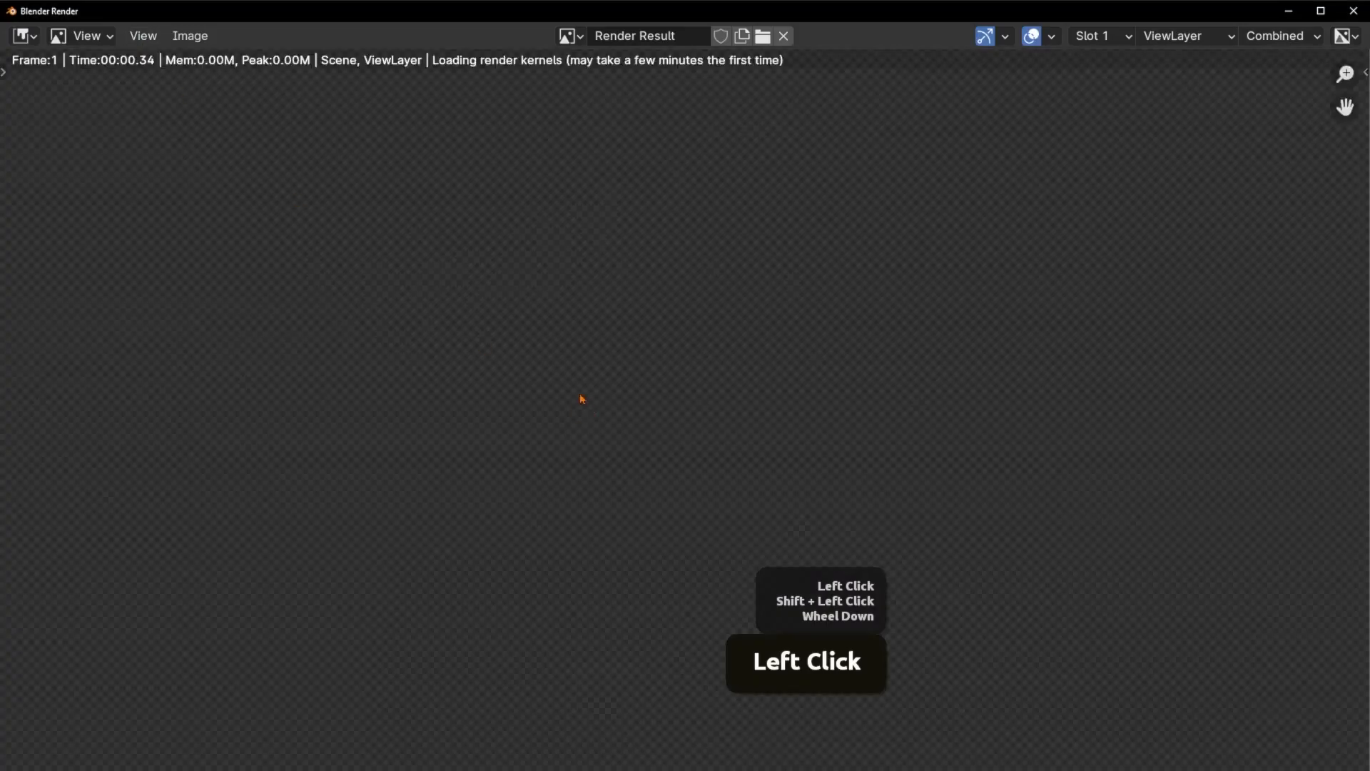
scroll(566, 456, down, 2)
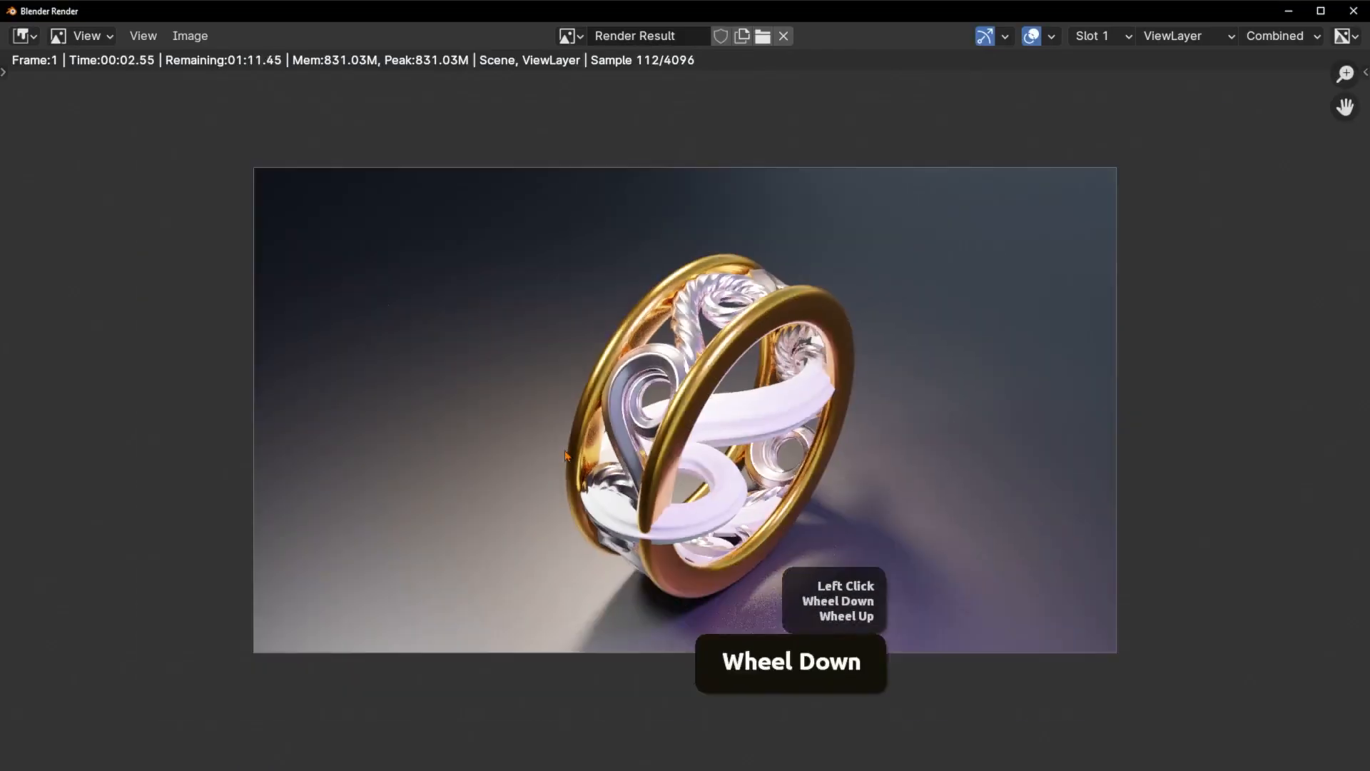
scroll(566, 456, up, 1)
scroll(618, 436, down, 2)
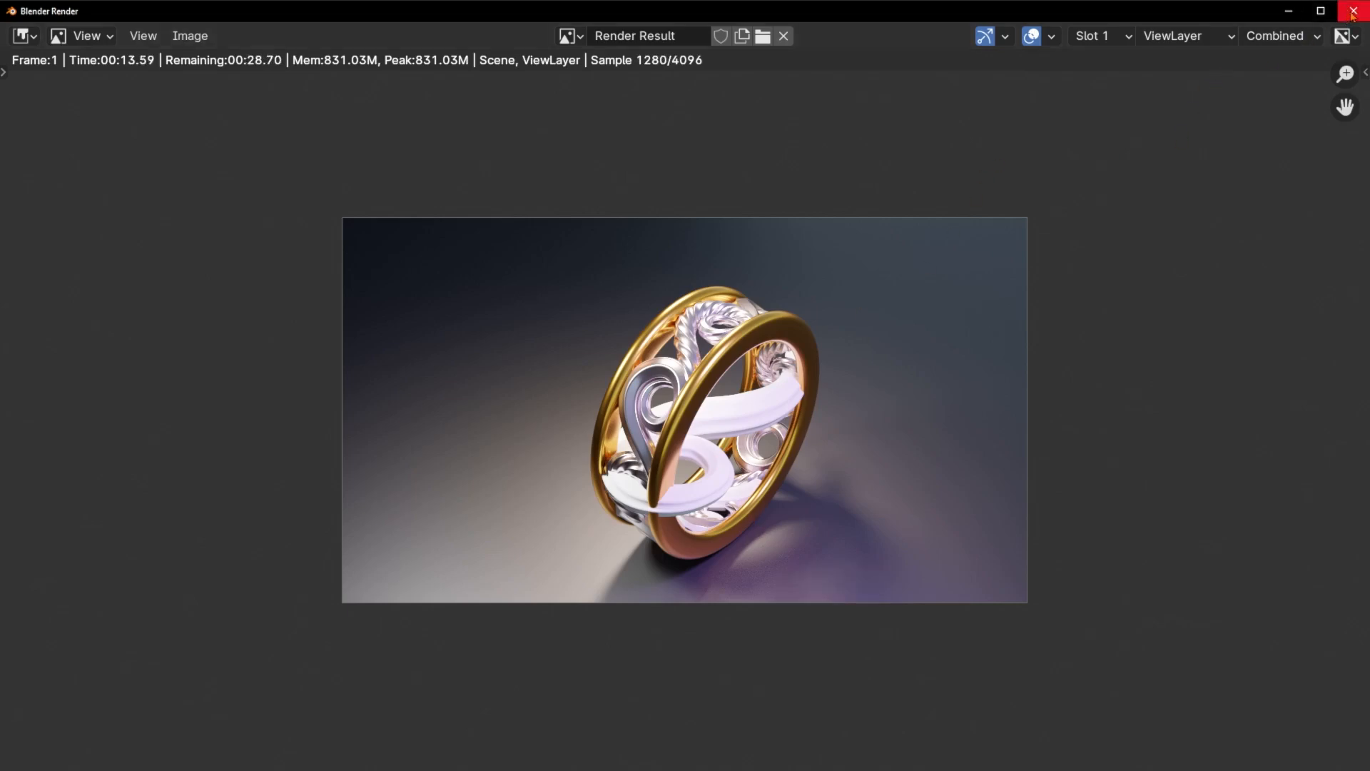
key(Escape)
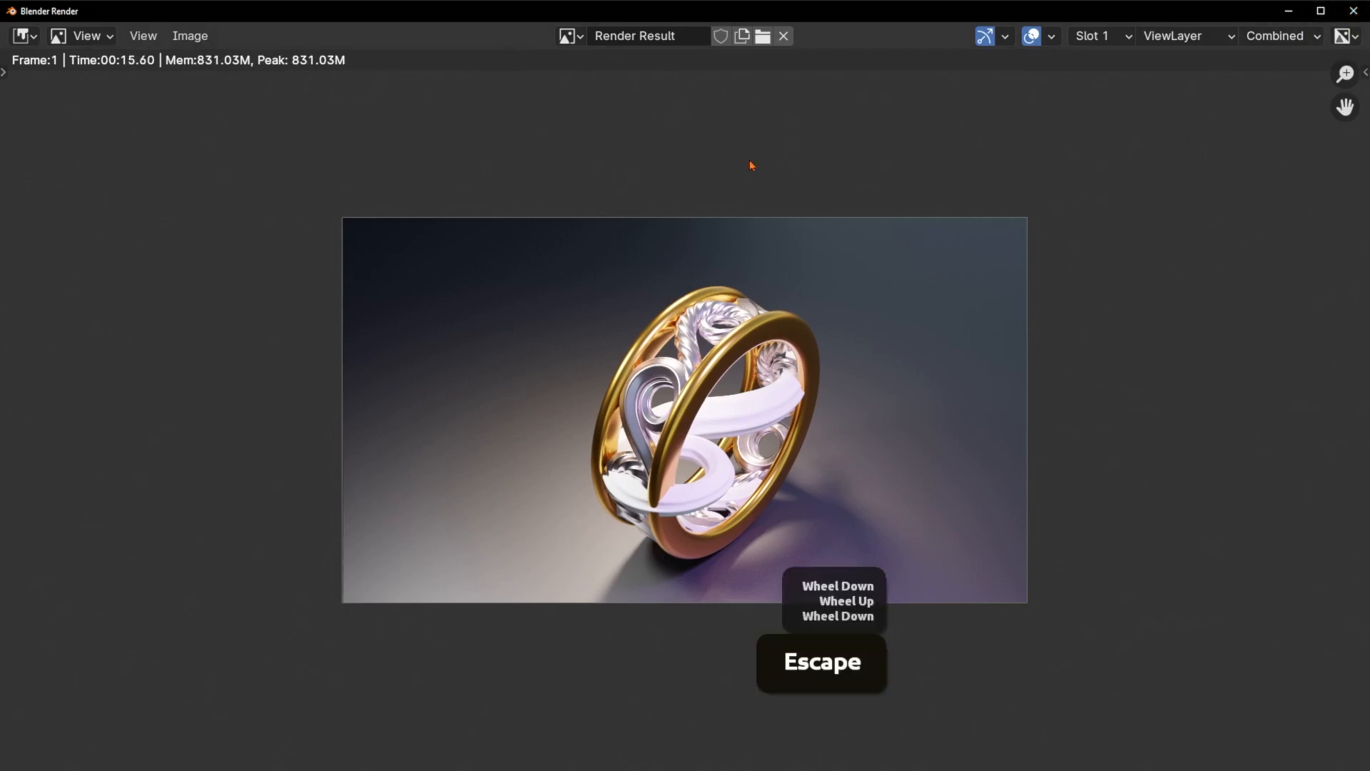
click(1352, 13)
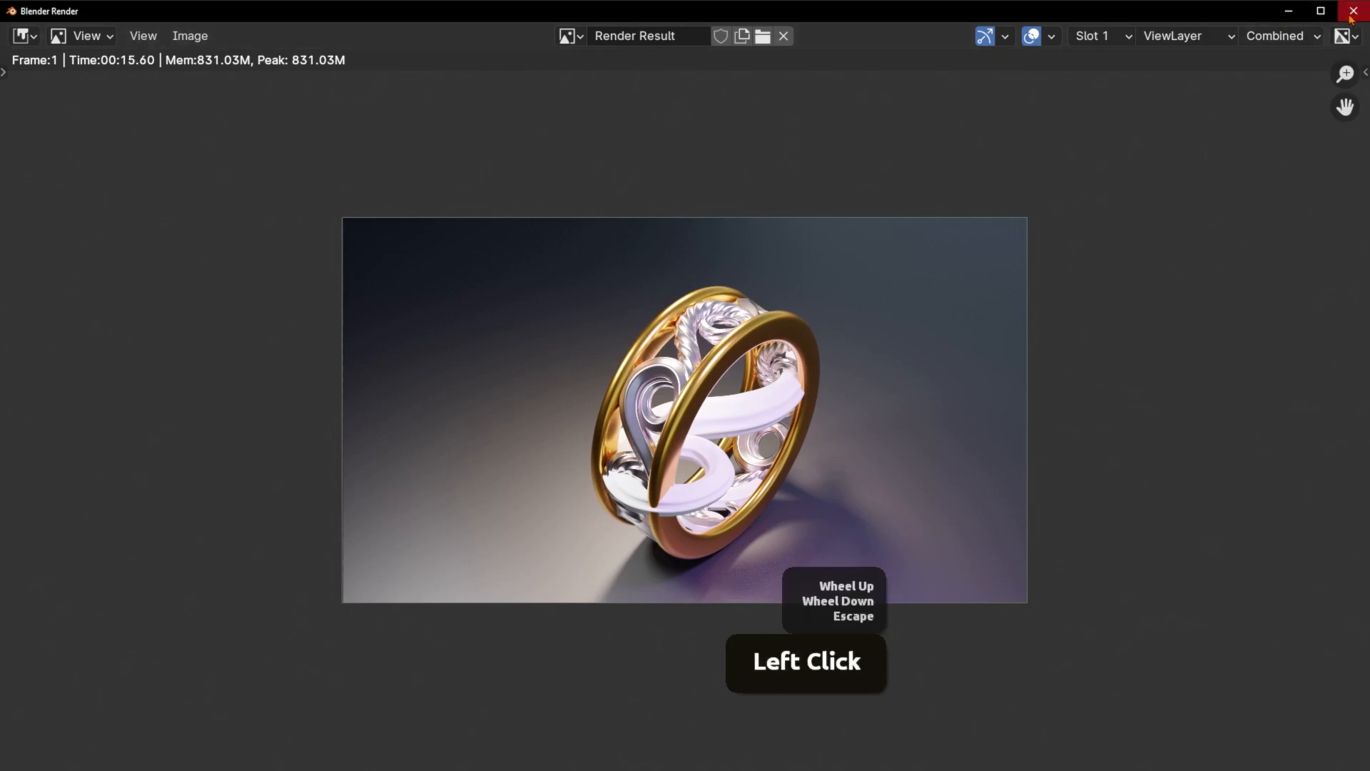
click(1352, 13)
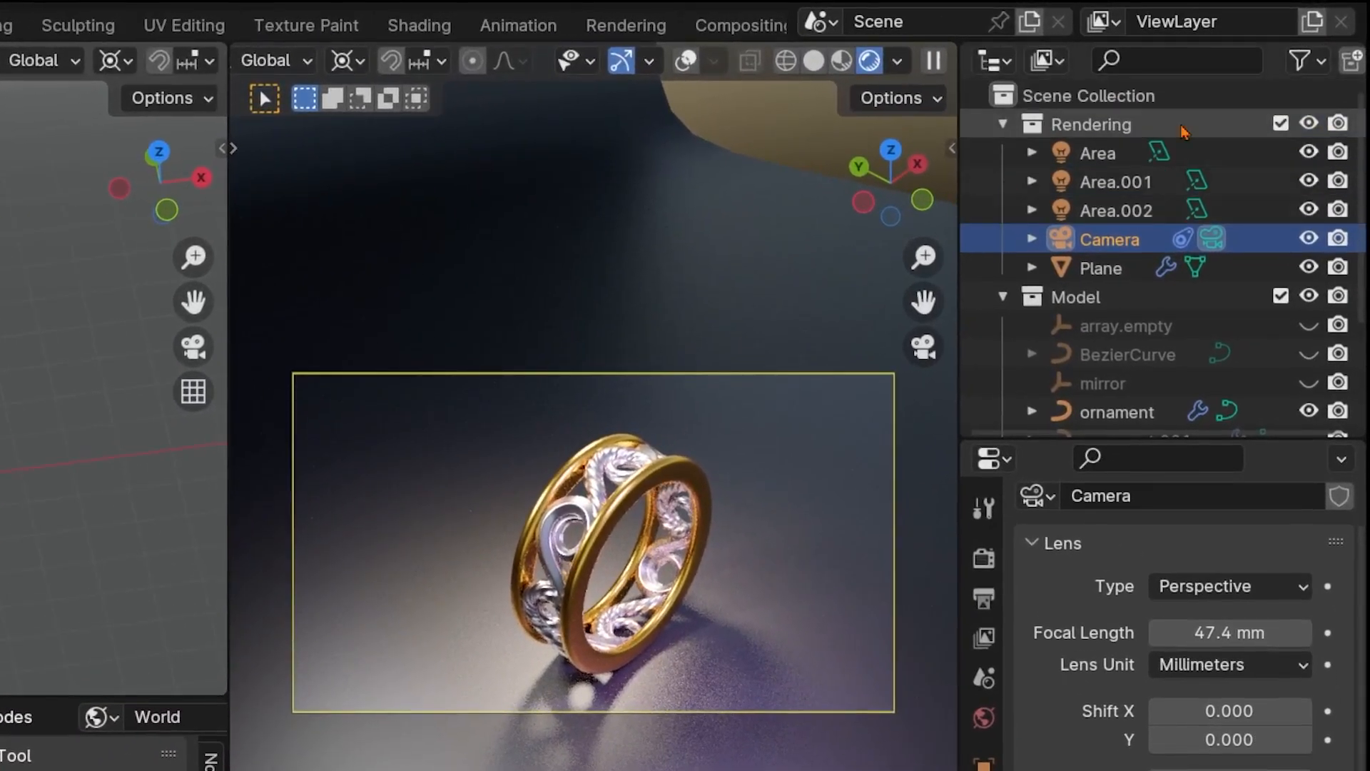
Toggle the BezierCurve's viewport visibility to compare the ring with and without it, leaving the curve hidden
scroll(1177, 406, down, 5)
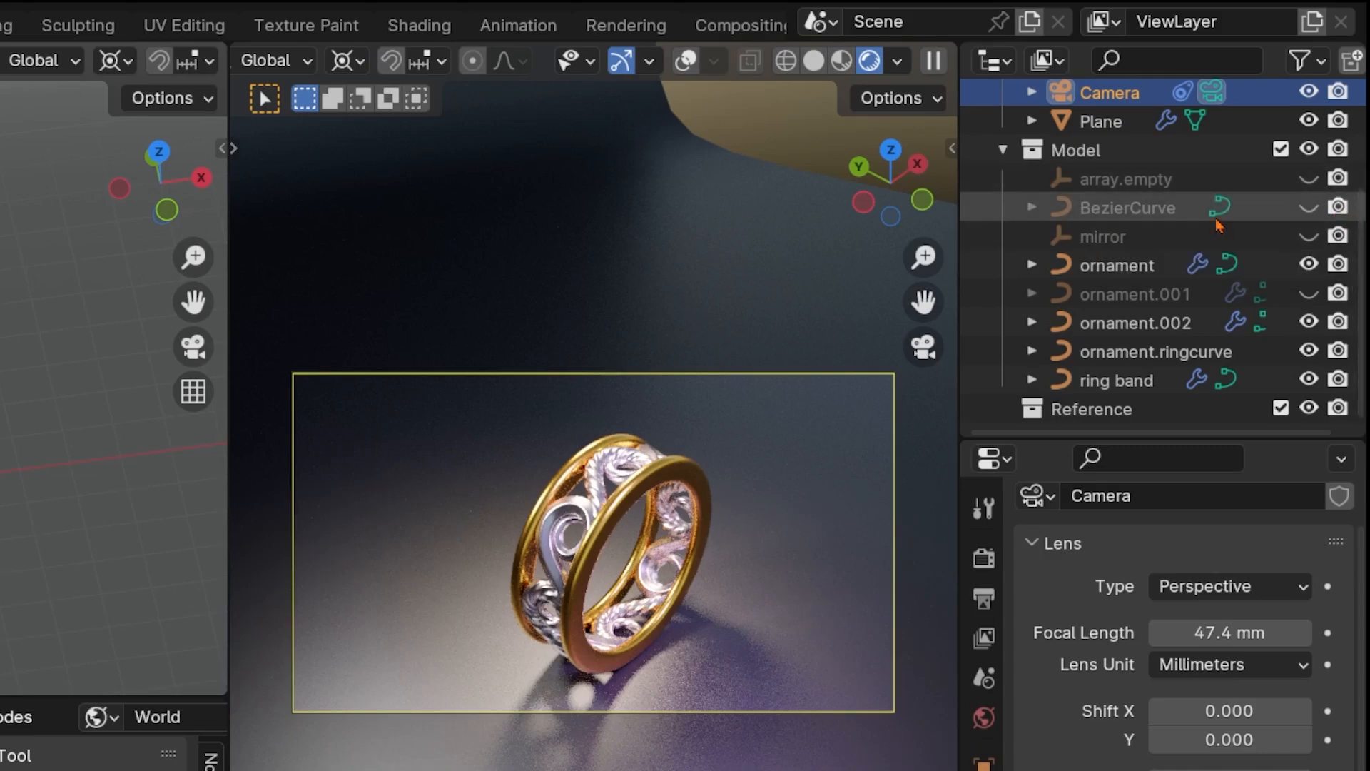
click(1308, 207)
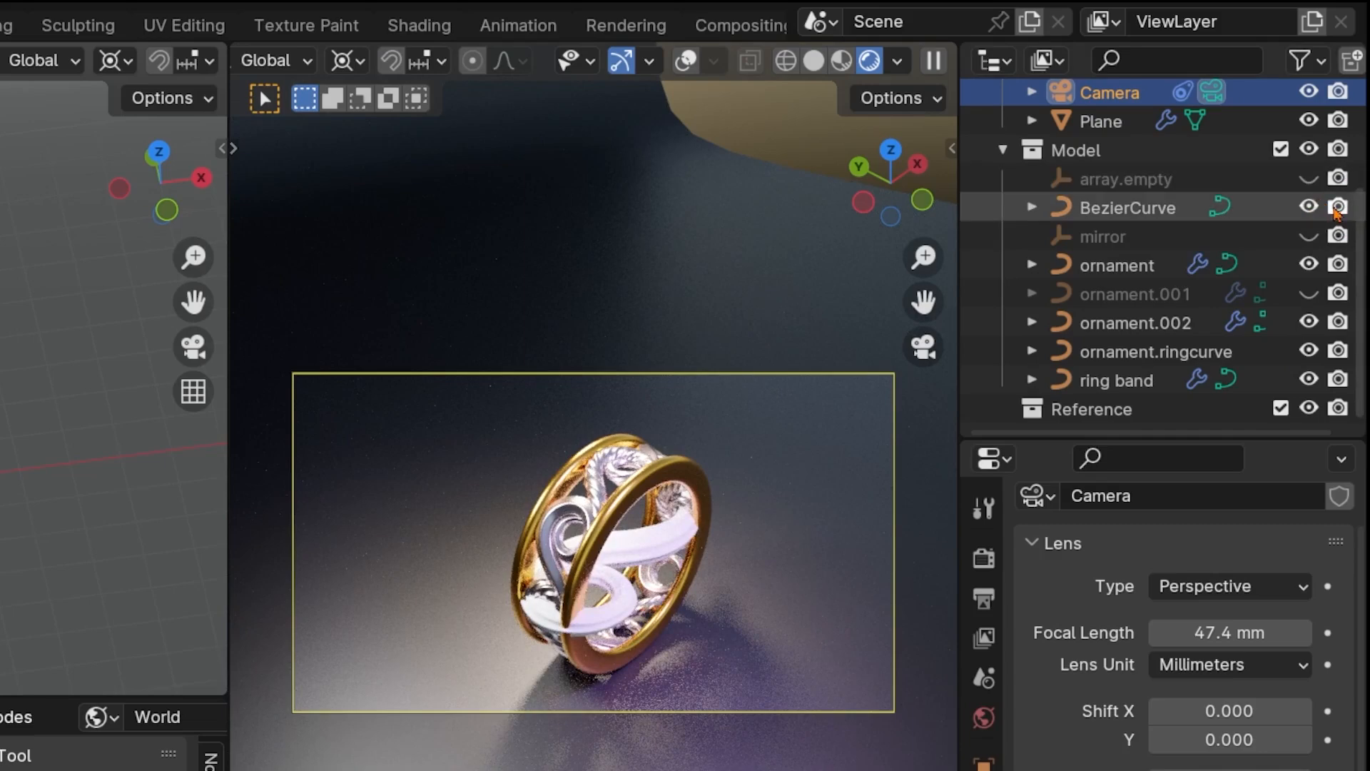
click(1309, 207)
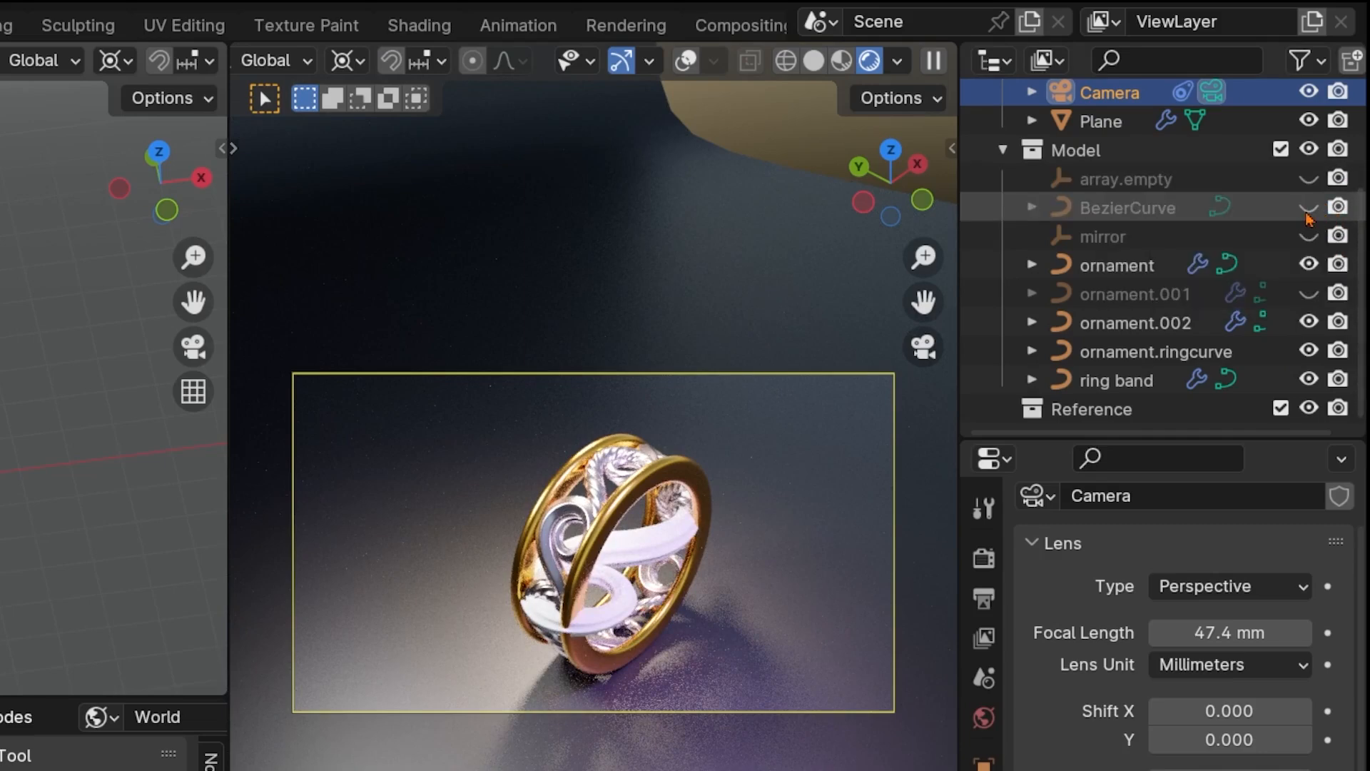
click(1309, 209)
click(1309, 209)
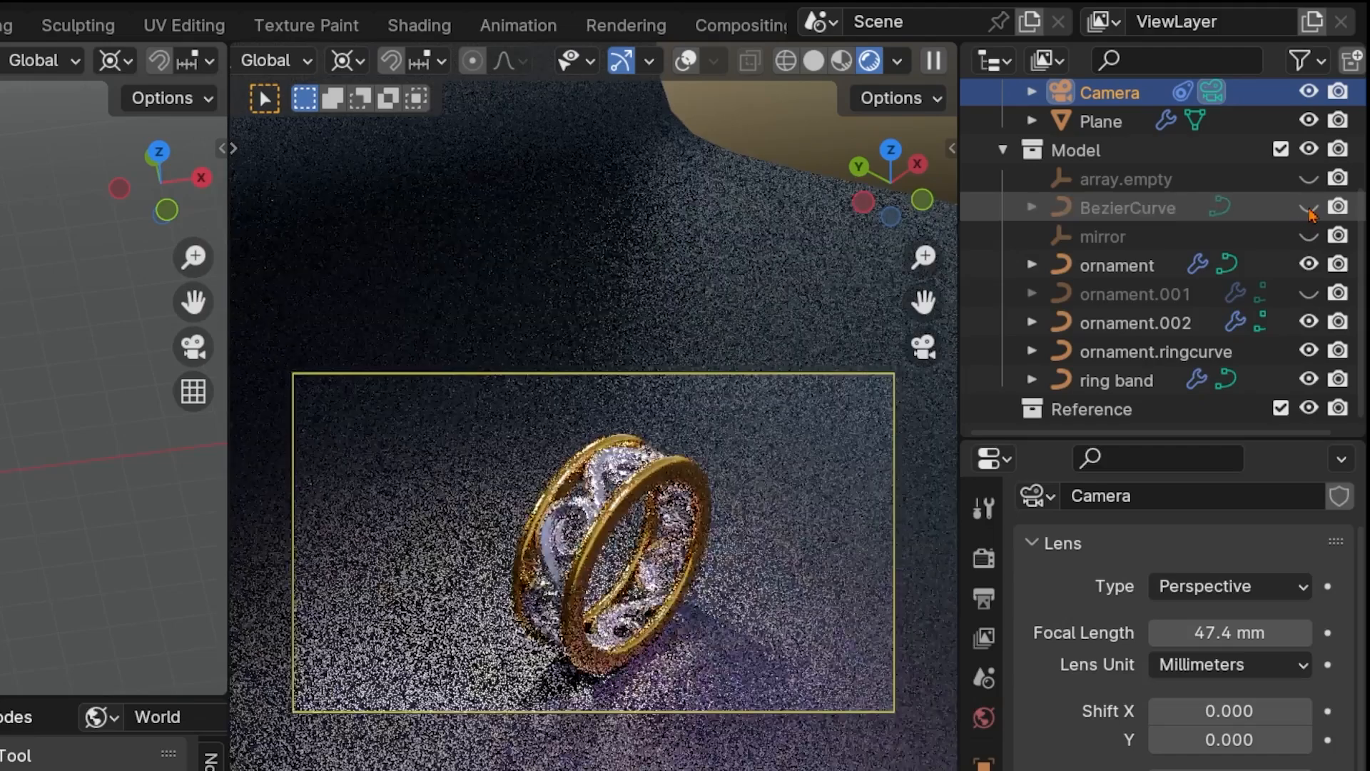
click(1309, 209)
click(1309, 209)
Exclude BezierCurve, mirror, array.empty and ornament.001 in the Model collection from renders
click(1338, 208)
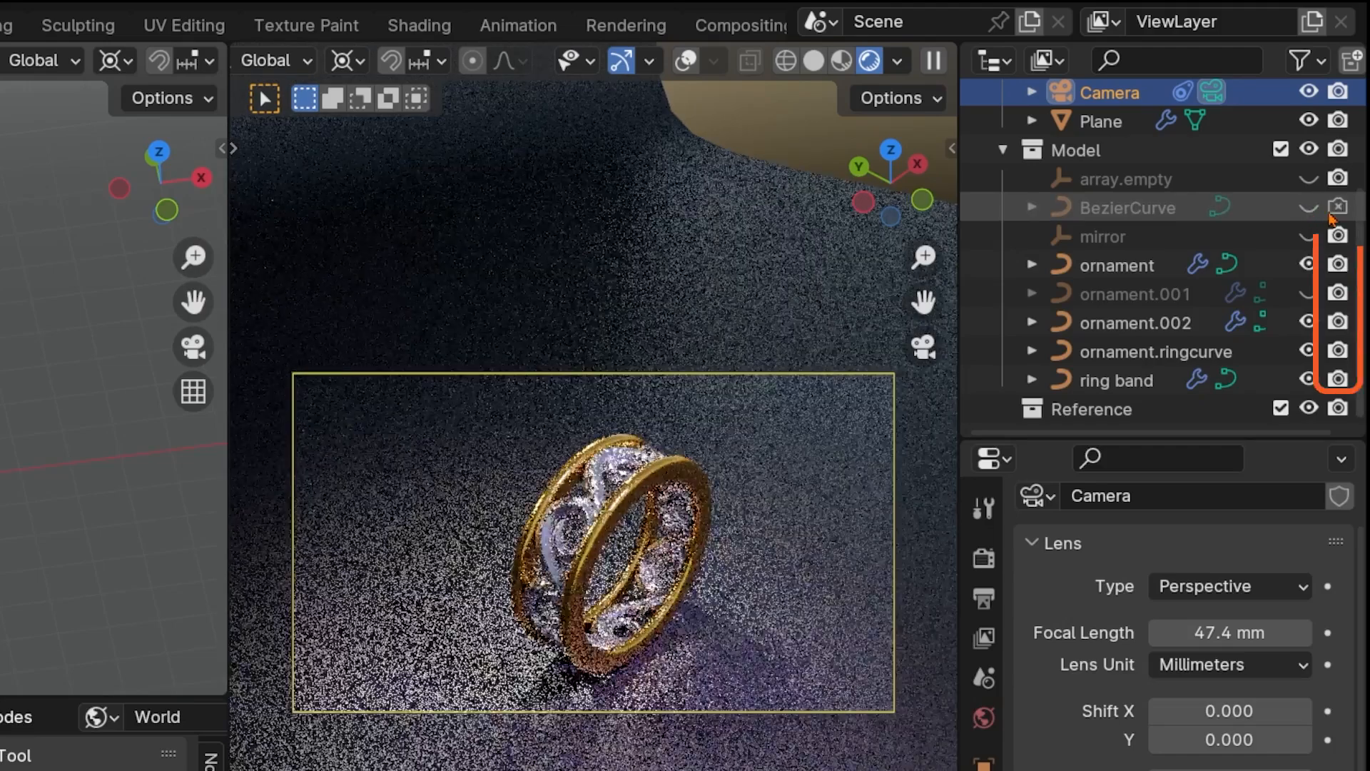
click(1338, 237)
click(1338, 178)
click(1338, 293)
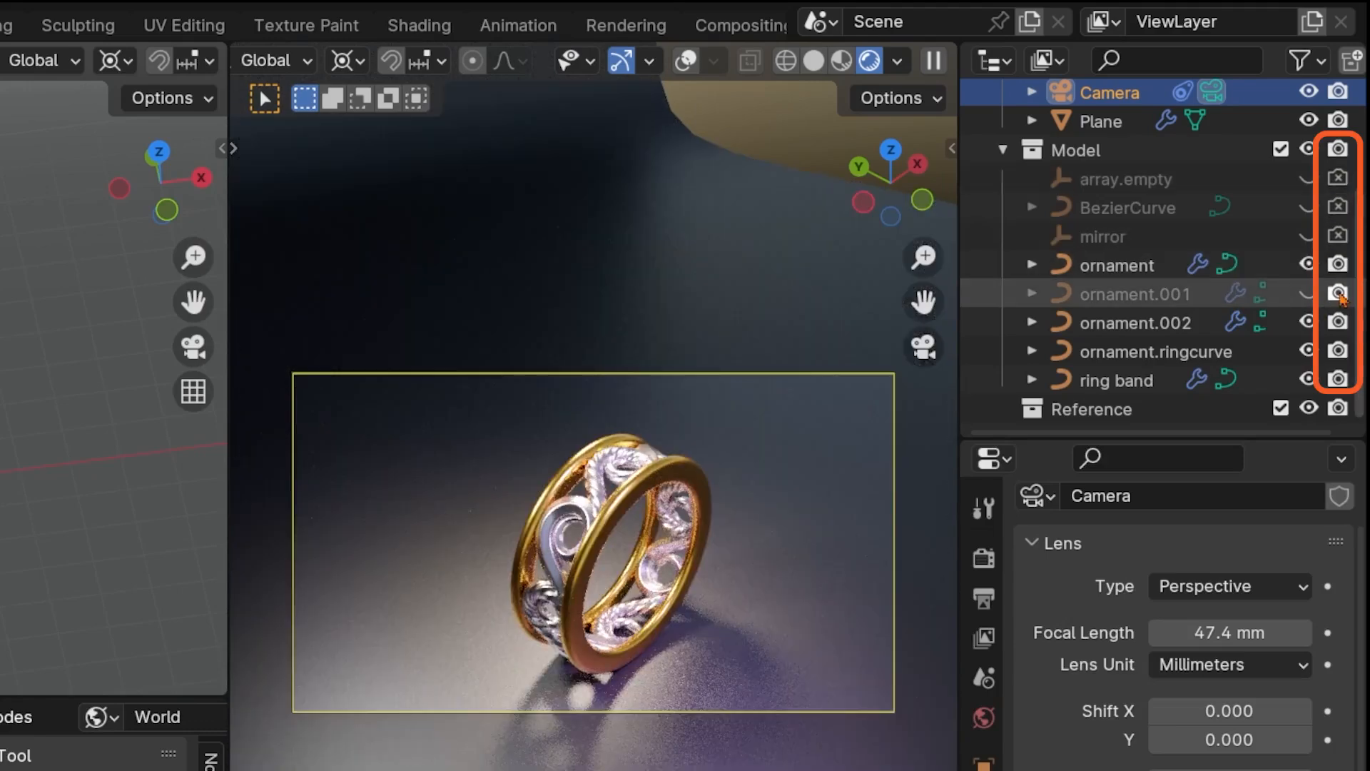
Render the scene image, inspect the ring close up and at a distance, and close the render window
scroll(1284, 383, up, 5)
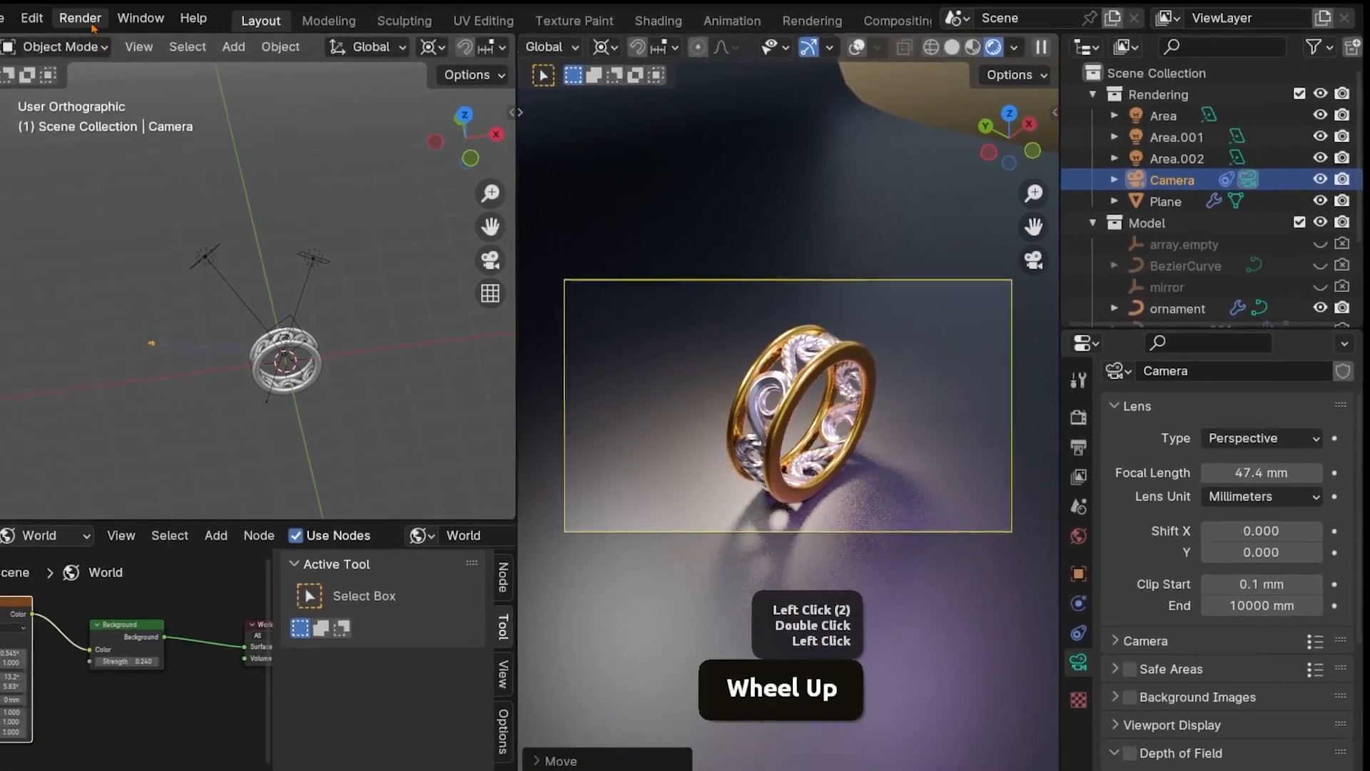
click(90, 25)
click(119, 40)
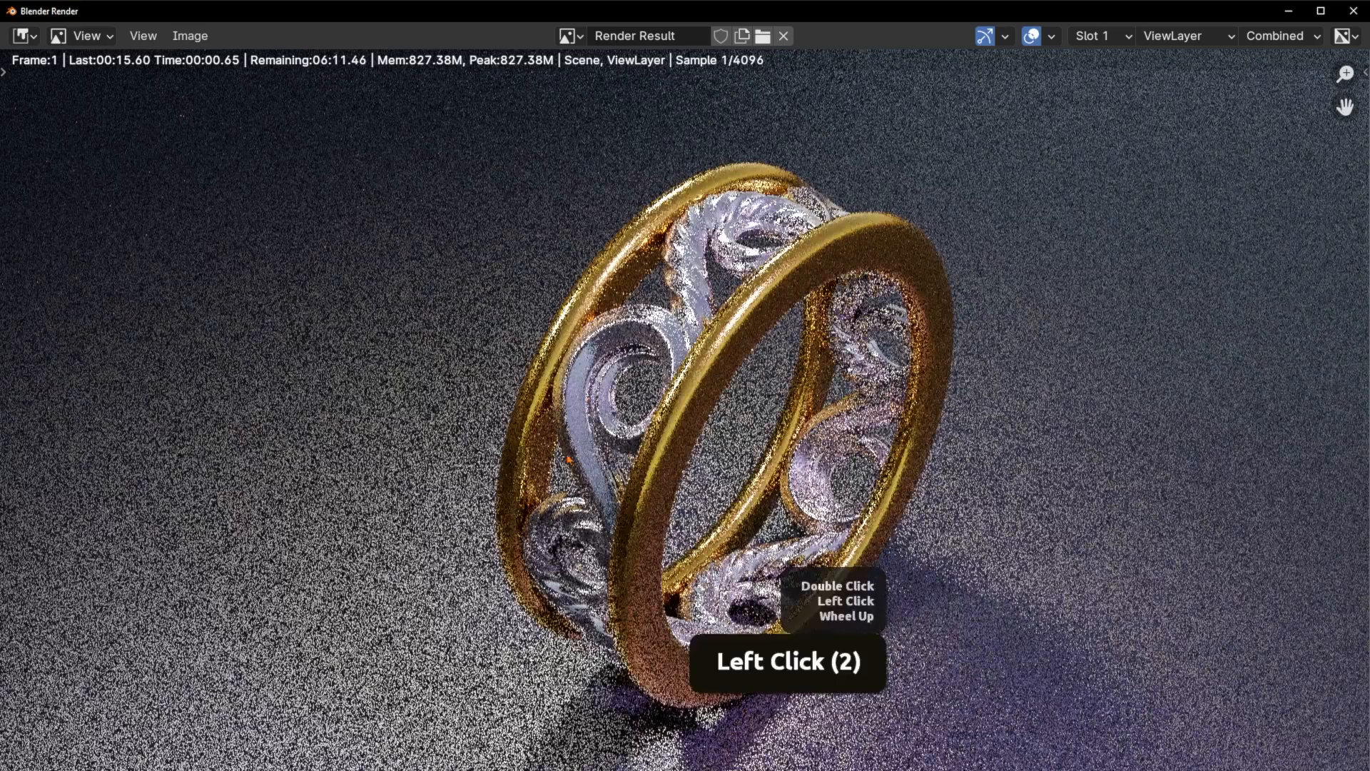
scroll(588, 398, down, 1)
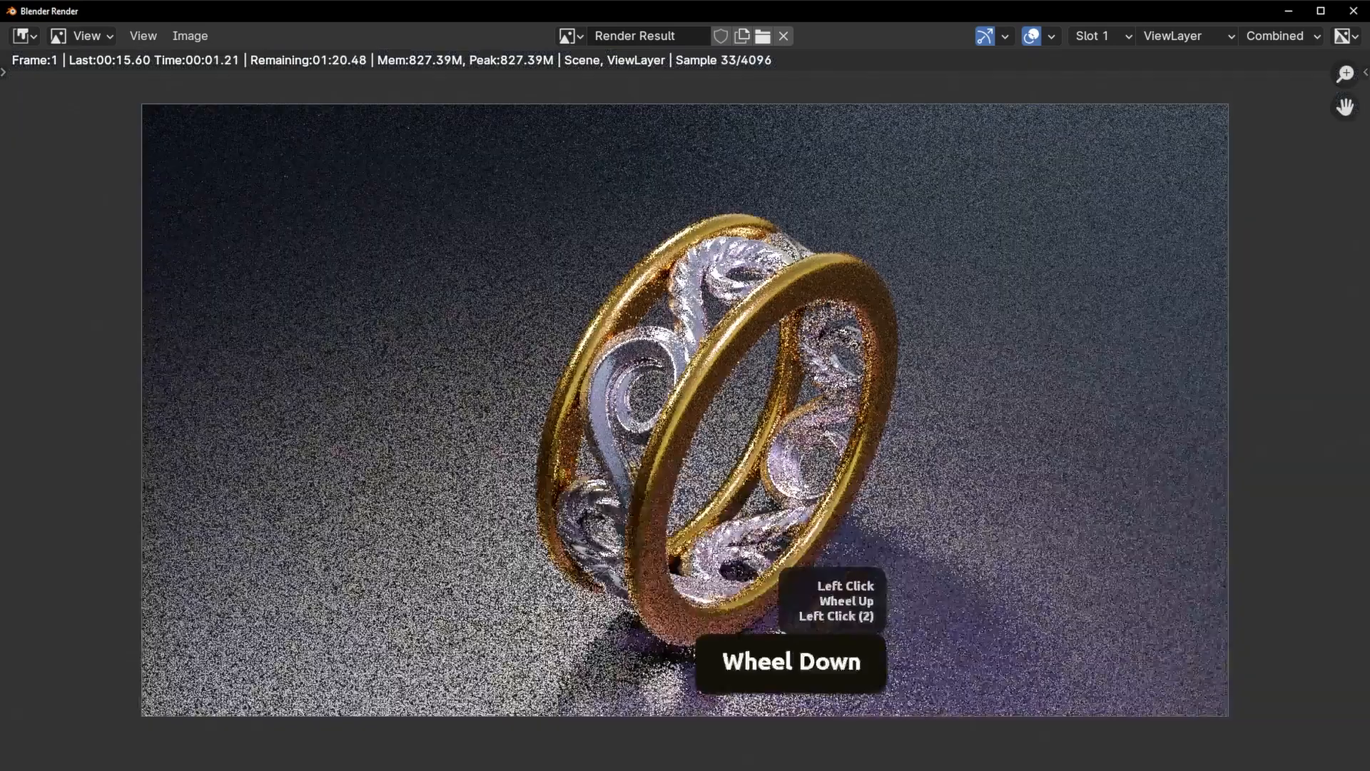
scroll(559, 471, down, 1)
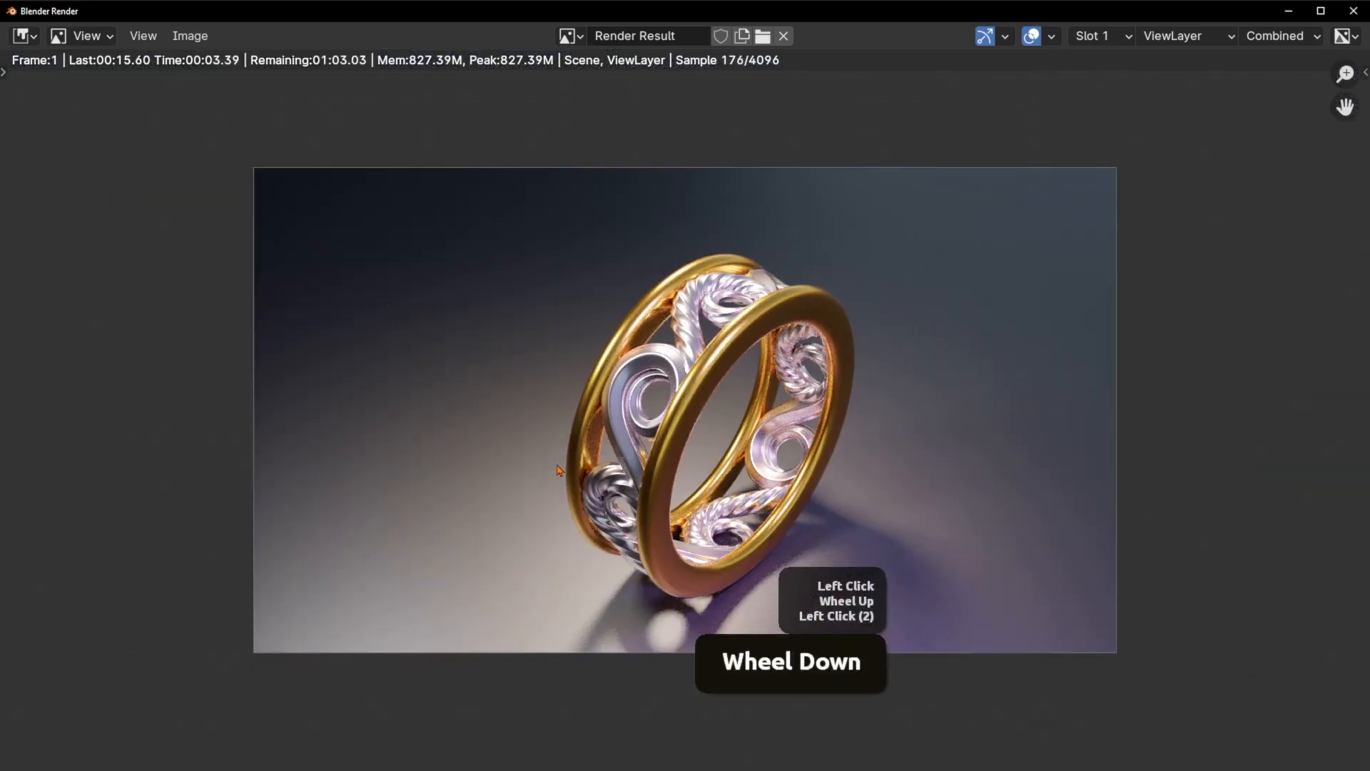
scroll(588, 548, up, 1)
scroll(588, 548, down, 1)
scroll(587, 548, up, 1)
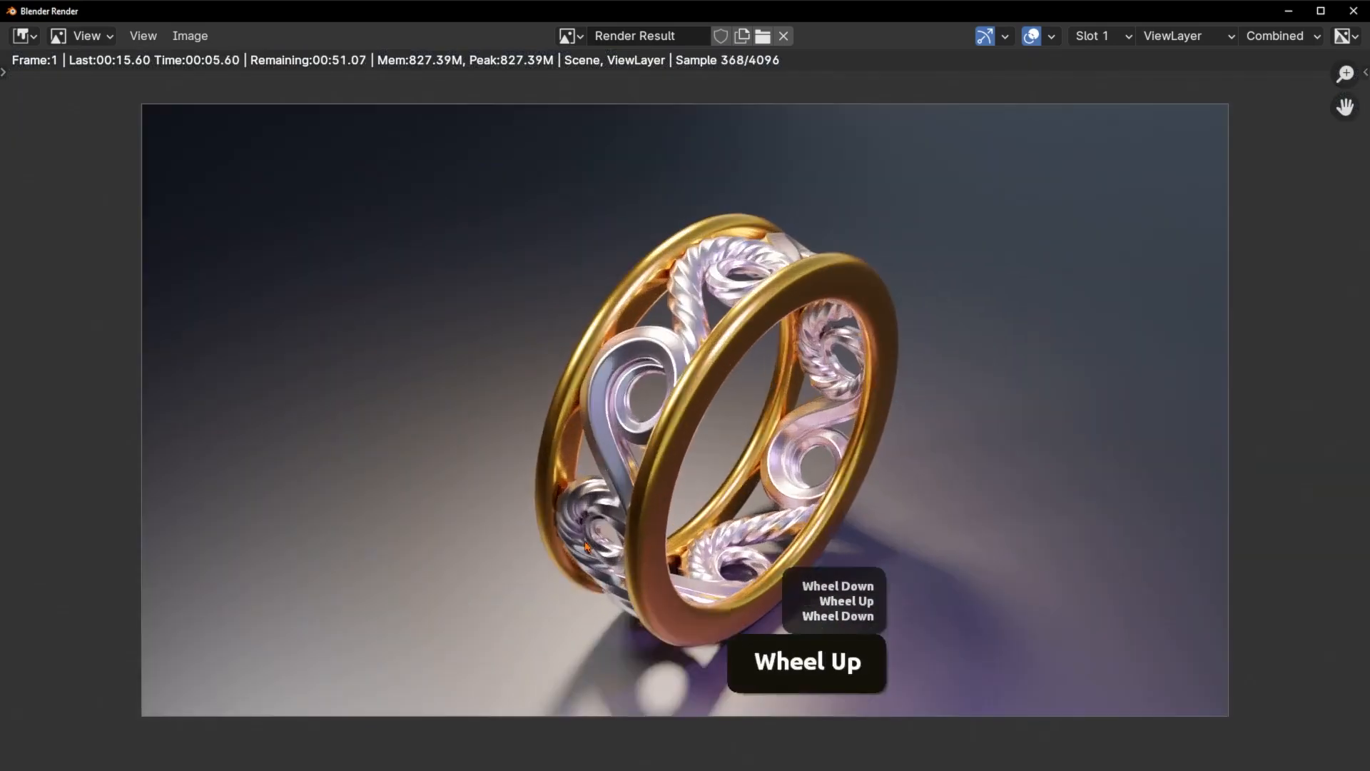
scroll(587, 546, down, 1)
scroll(587, 547, up, 1)
scroll(587, 547, down, 1)
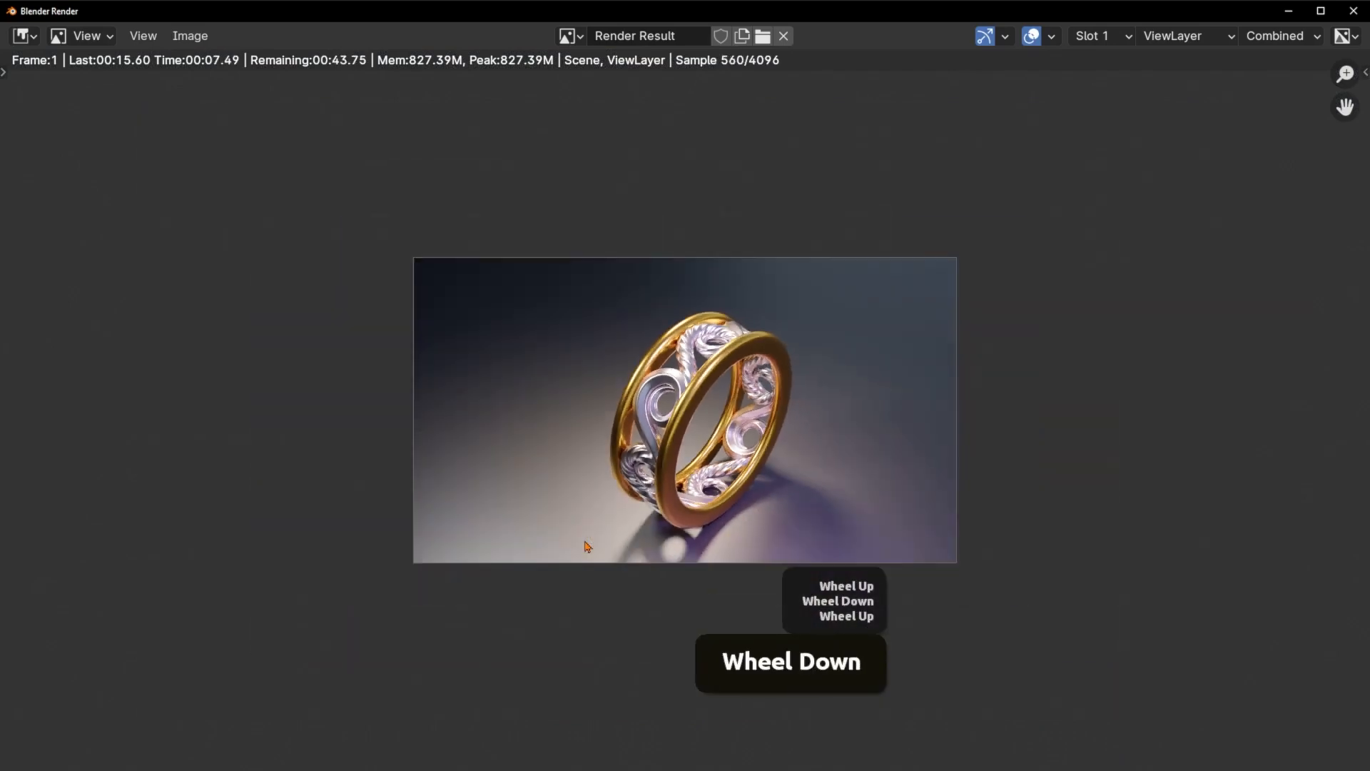
scroll(587, 547, up, 1)
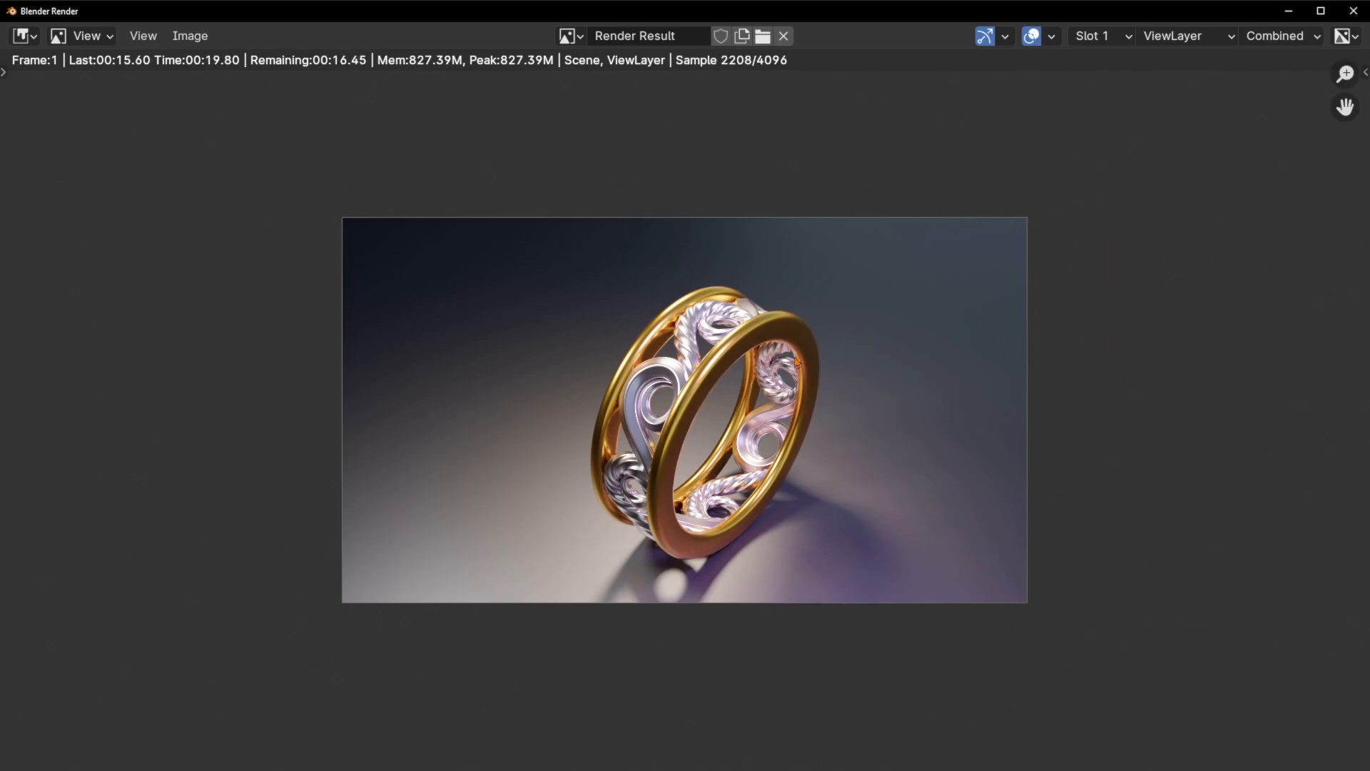
click(701, 516)
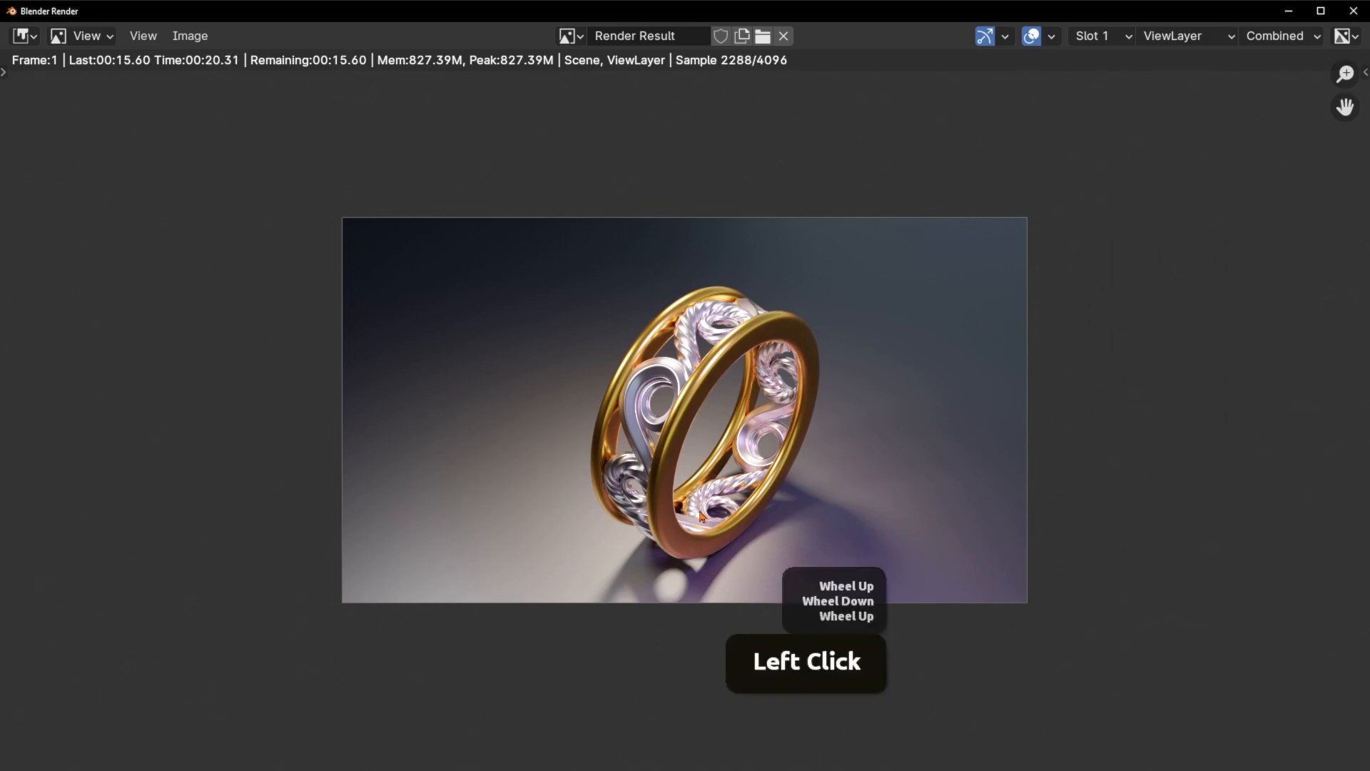
click(1354, 11)
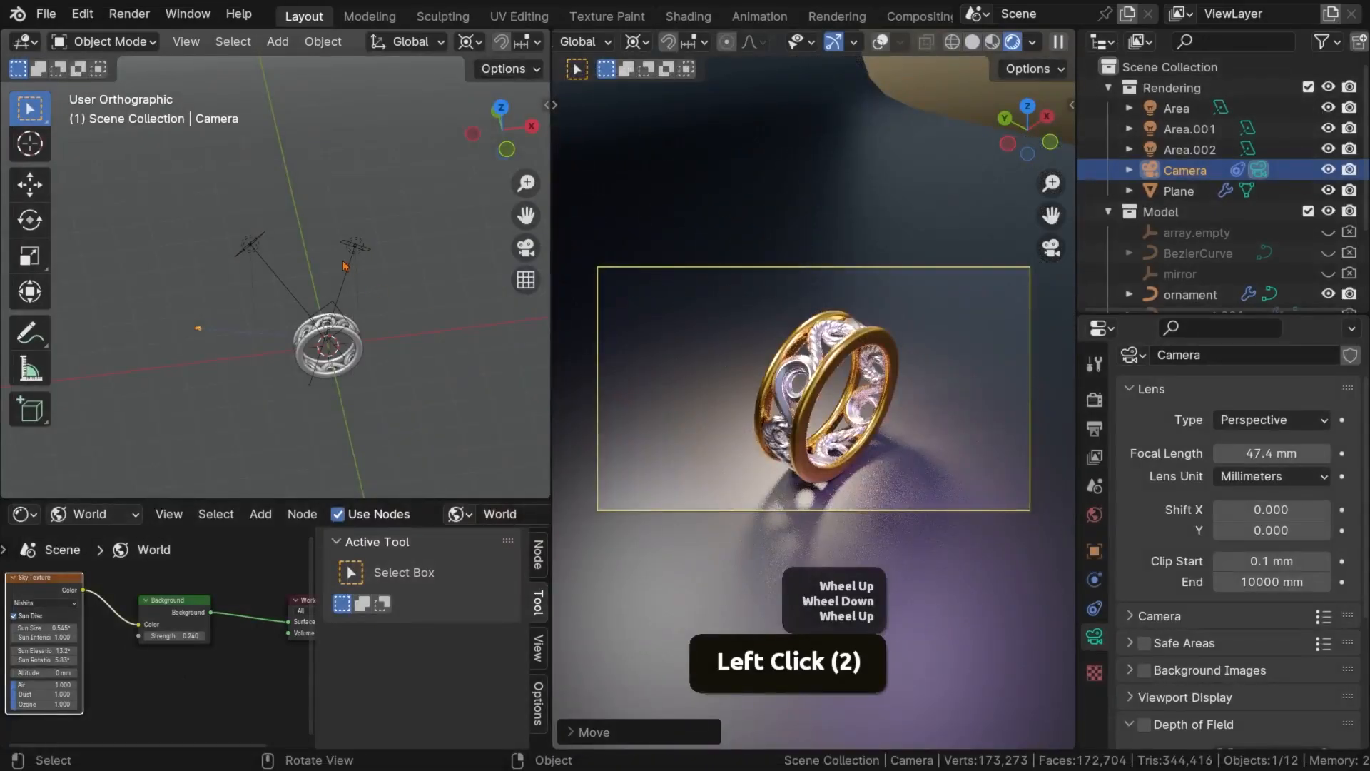
Lower the Area.002 light along the Z axis and rotate it around the ring about Z
middle_drag(209, 343, 152, 326)
scroll(172, 335, up, 2)
scroll(178, 319, up, 1)
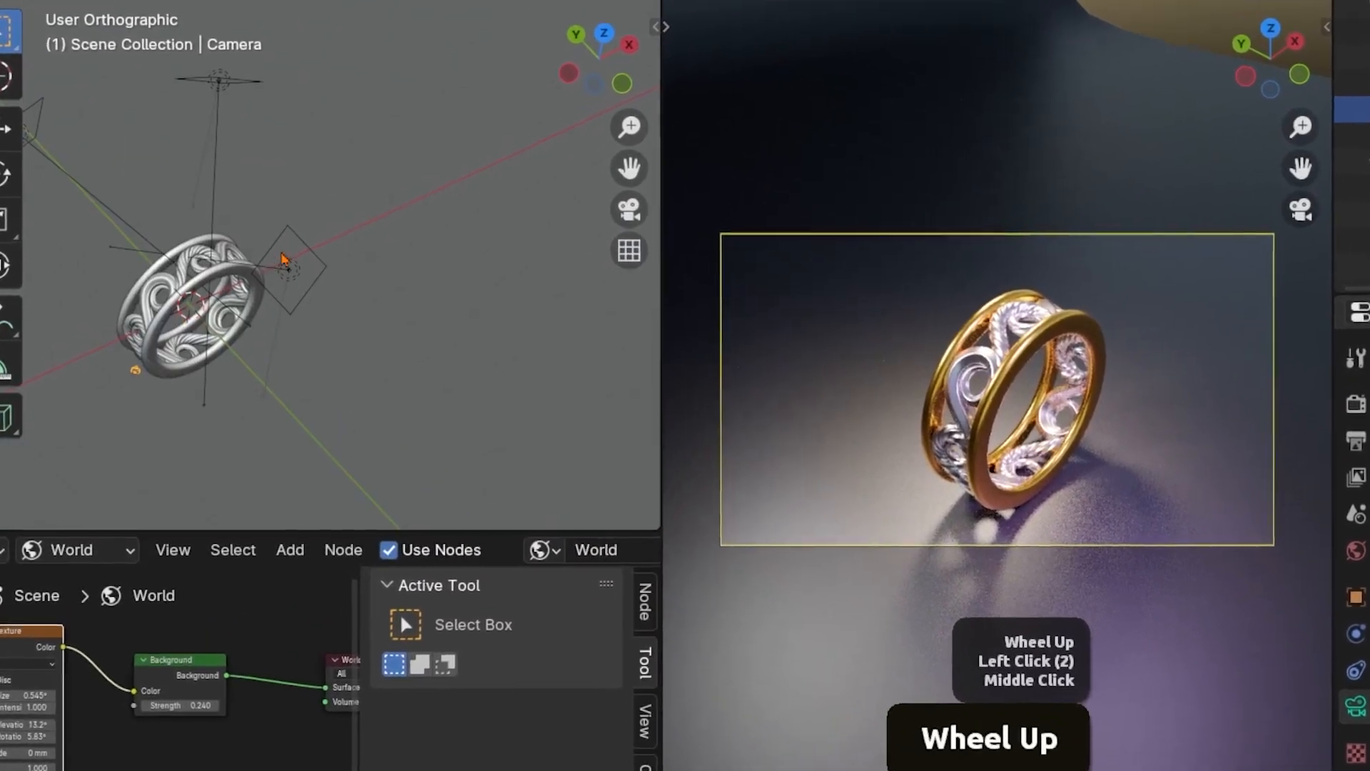
click(285, 267)
mouse_move(333, 345)
middle_down()
mouse_move(345, 456)
mouse_move(335, 353)
middle_up()
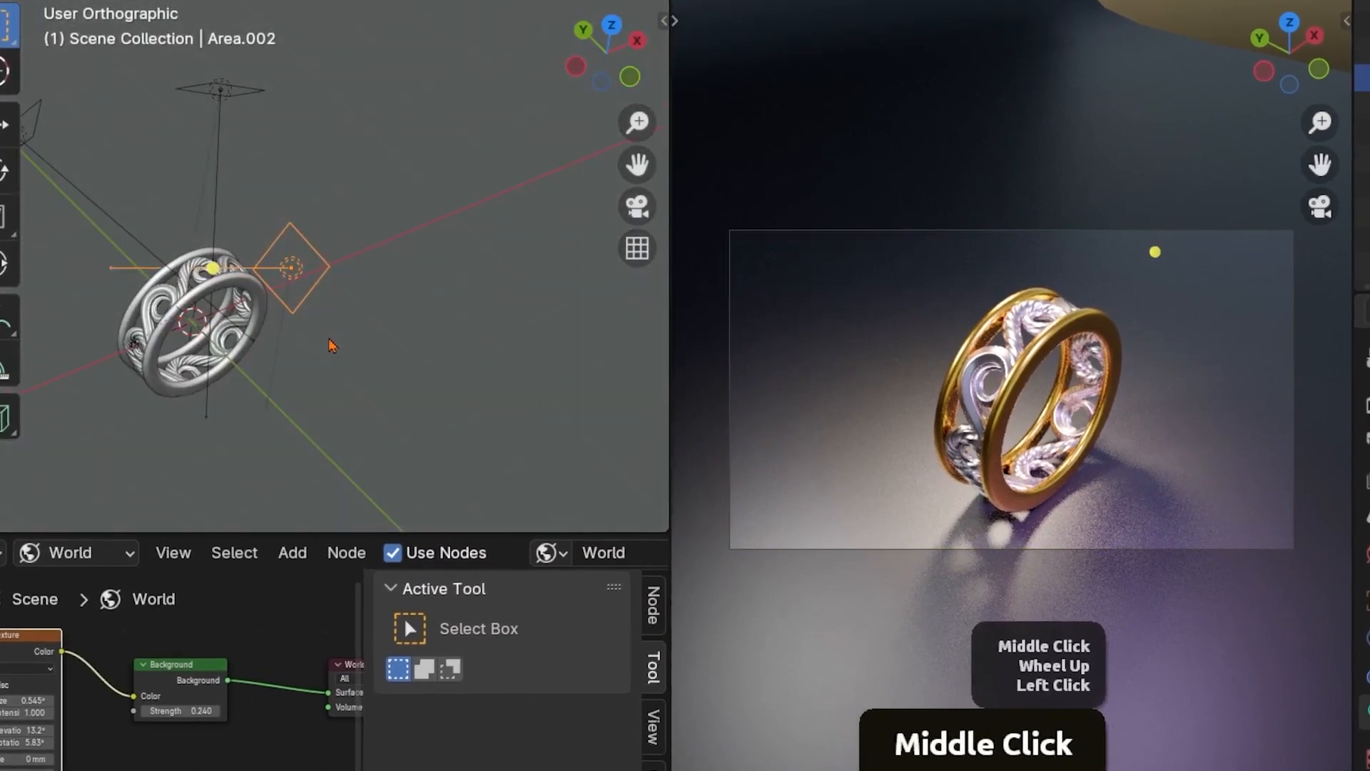
key(g)
key(z)
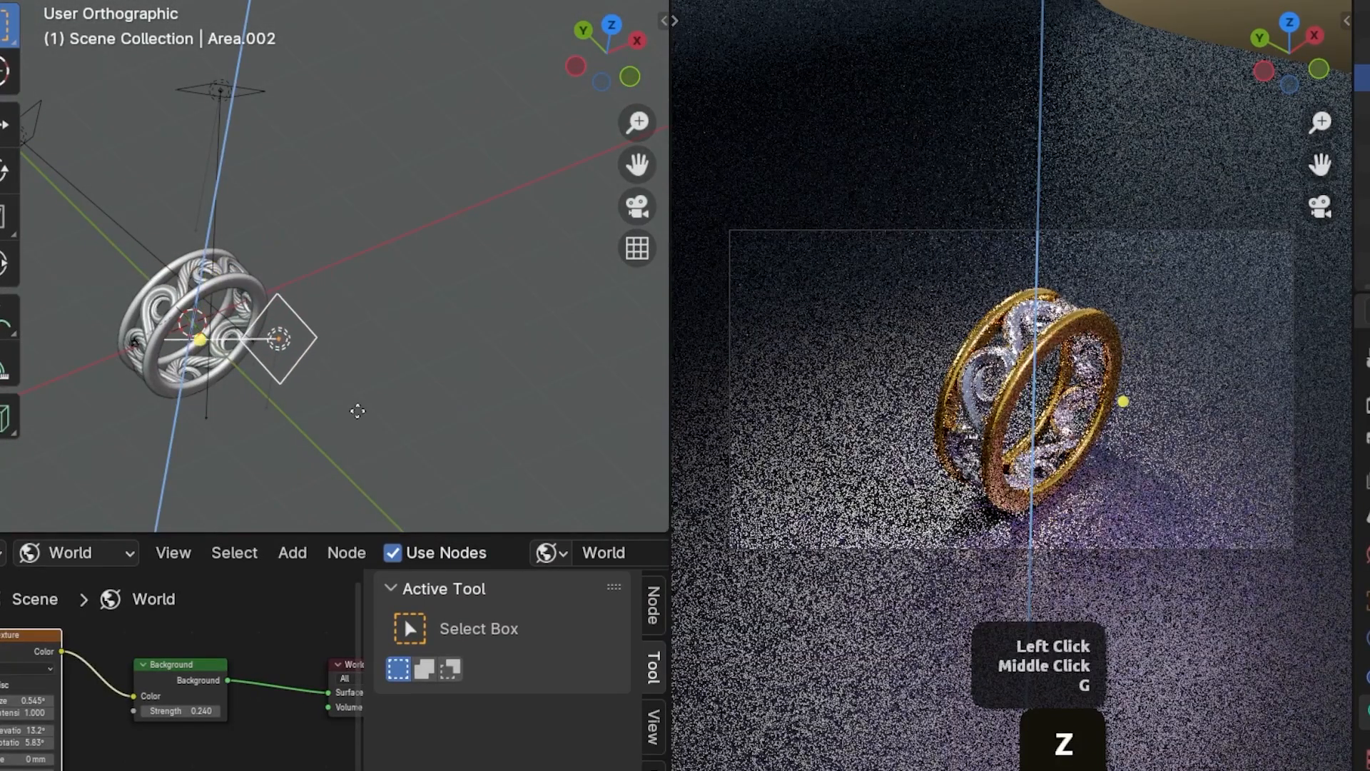
click(357, 385)
key(r)
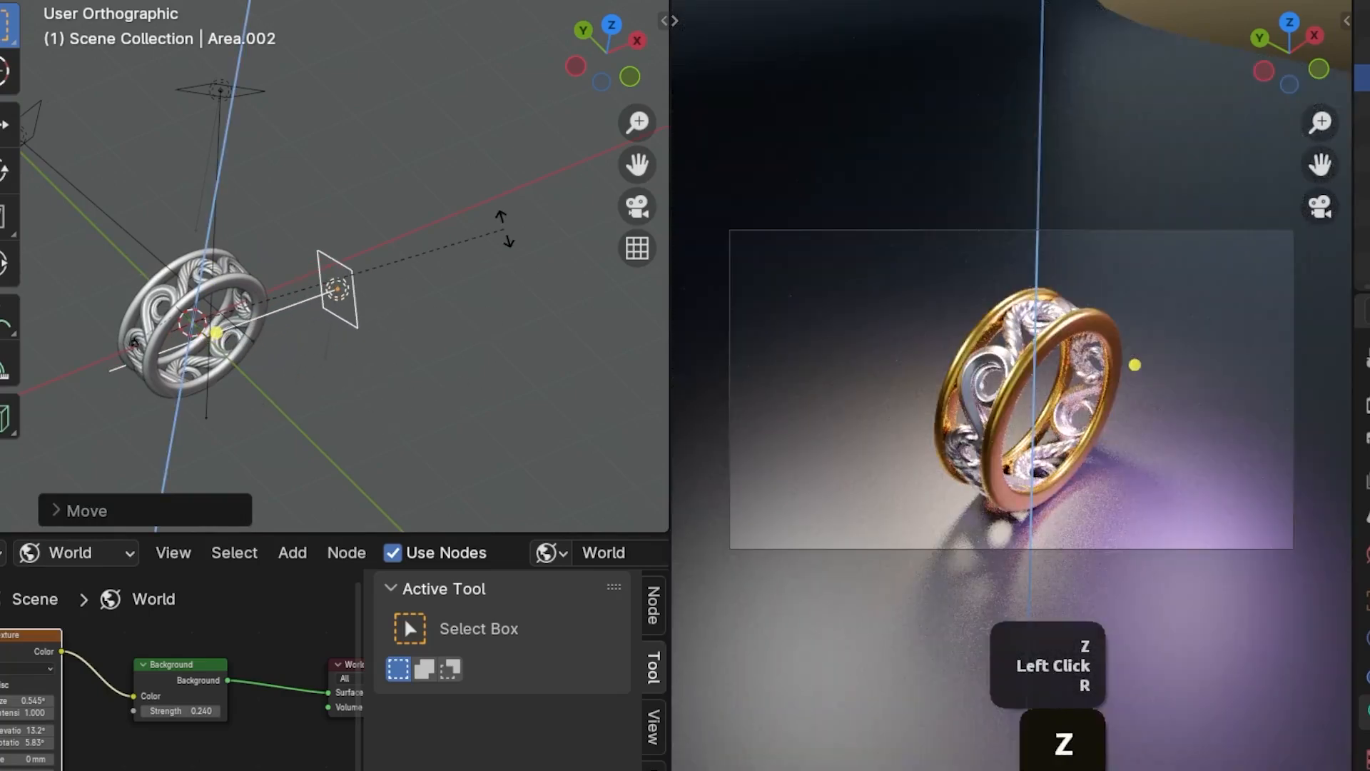
click(504, 228)
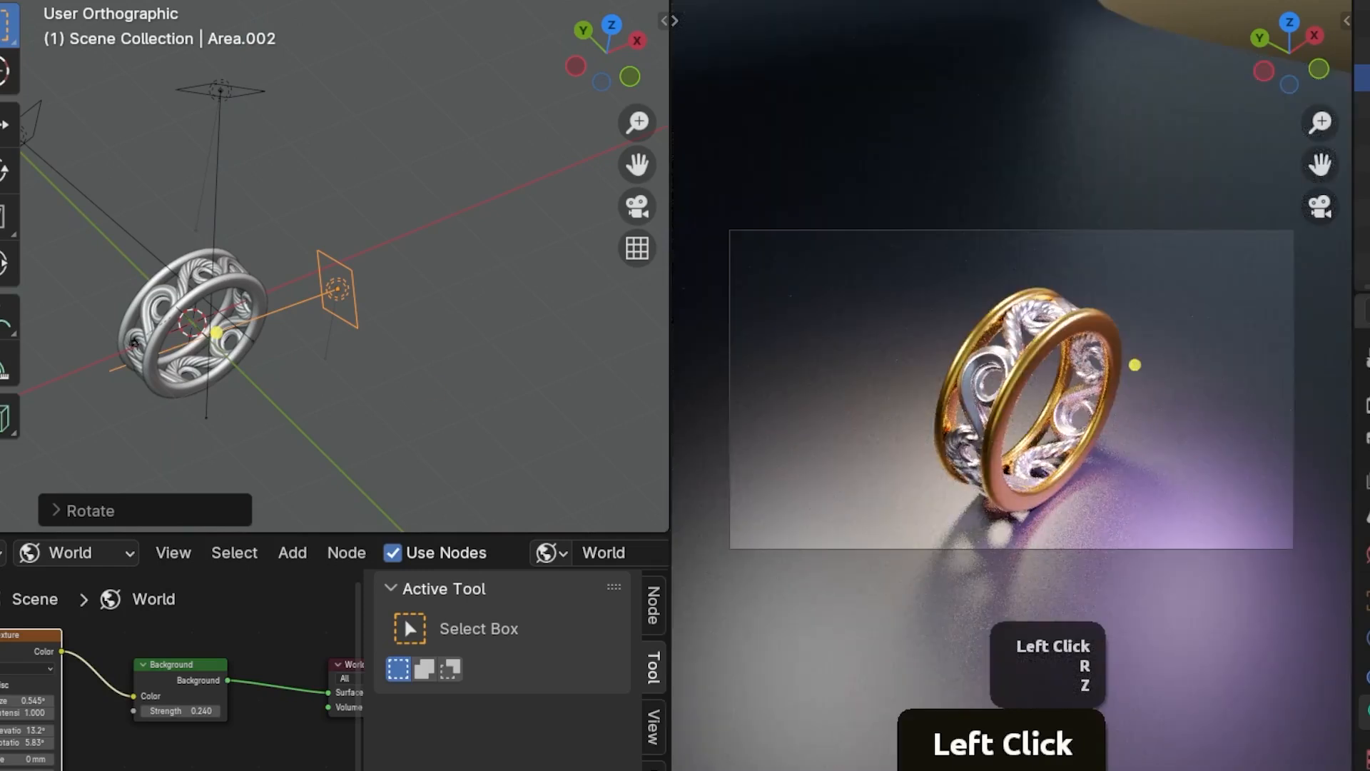
Adjust the Area.002 light's colour to a light purple
click(1361, 499)
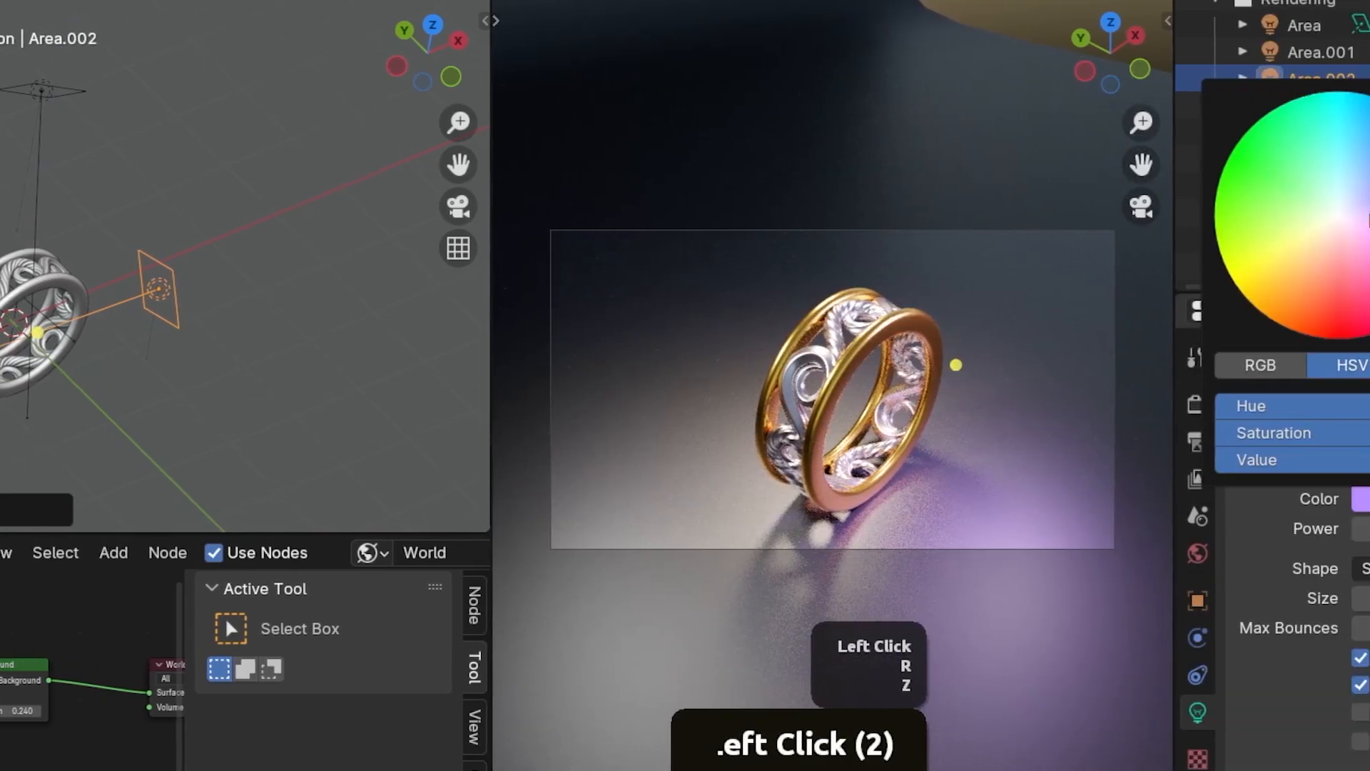
drag(1369, 219, 1364, 210)
drag(1187, 210, 1203, 203)
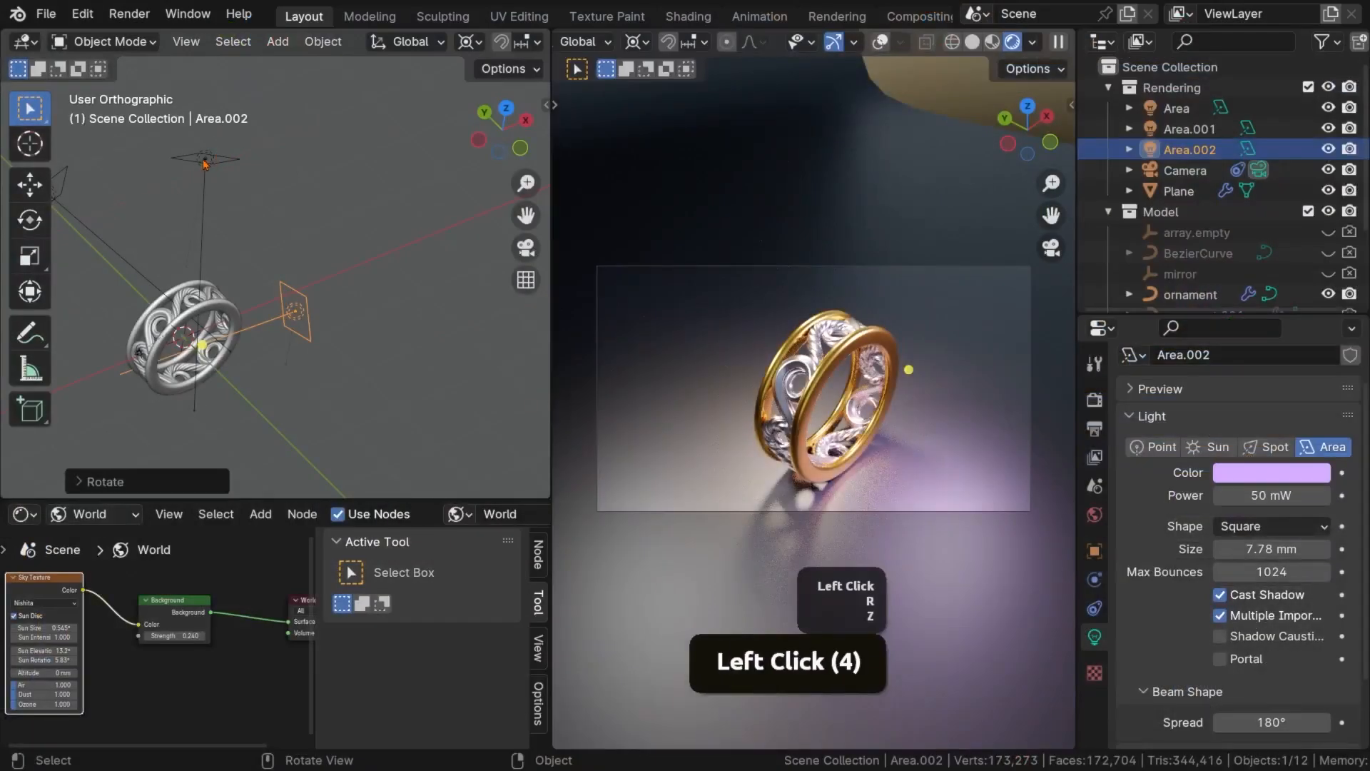
Rotate the Area light about the Y axis to tilt it, and about 49 degrees around the global Z axis
click(204, 163)
middle_drag(204, 163, 135, 273)
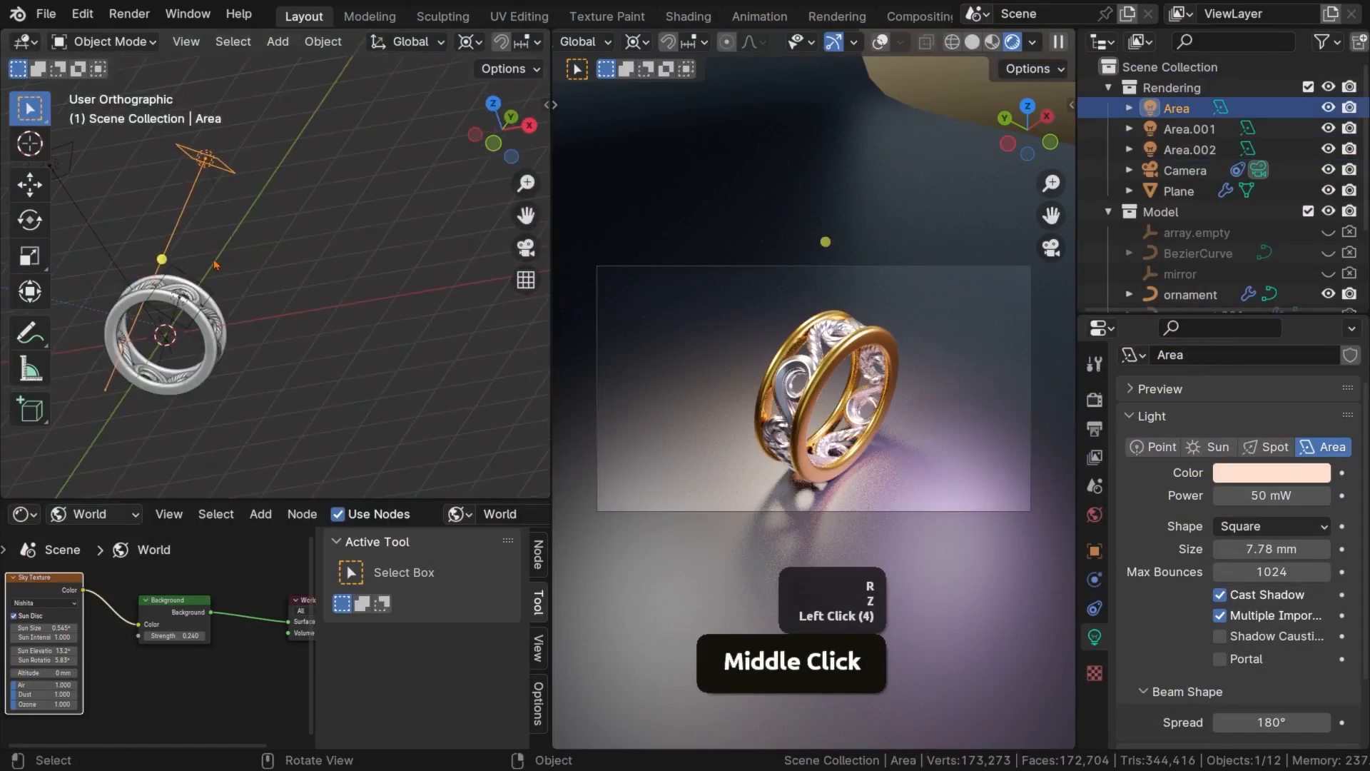
key(r)
key(y)
click(278, 302)
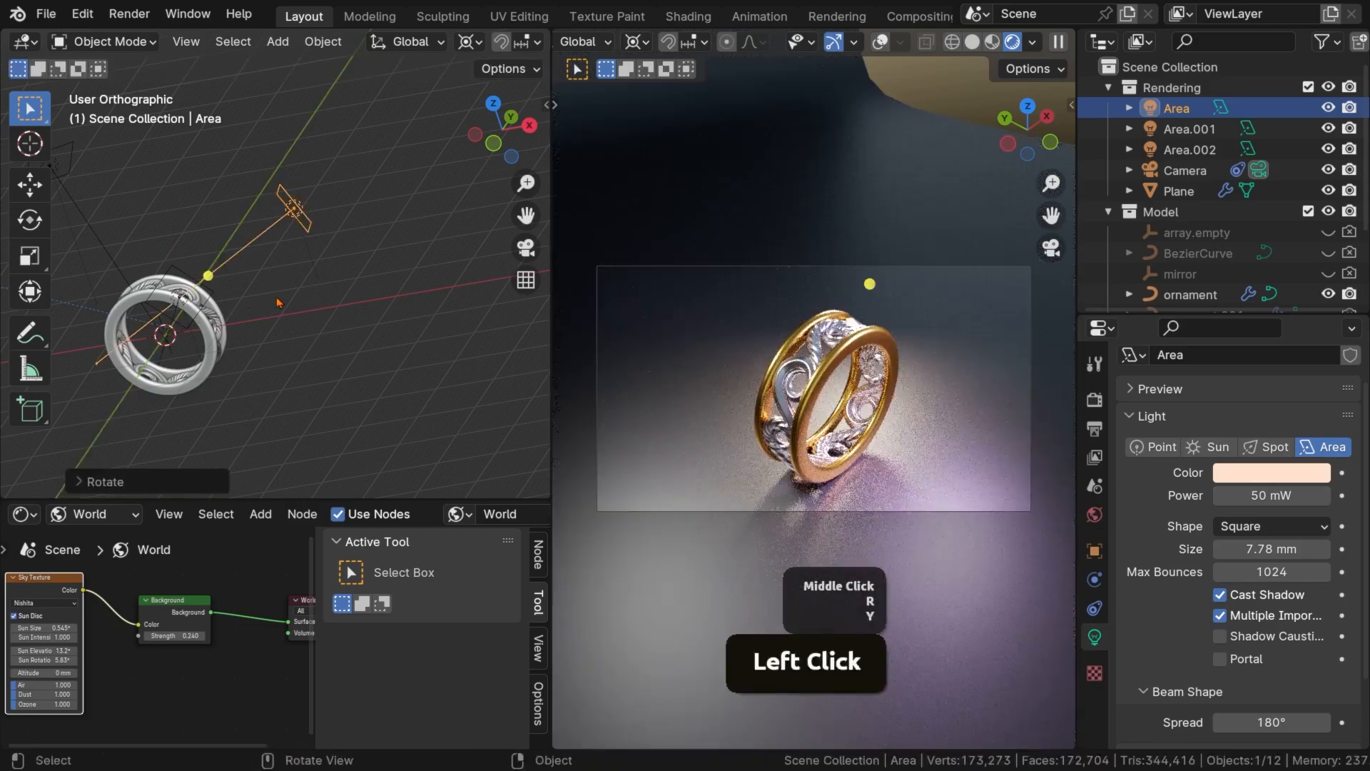
key(r)
key(z)
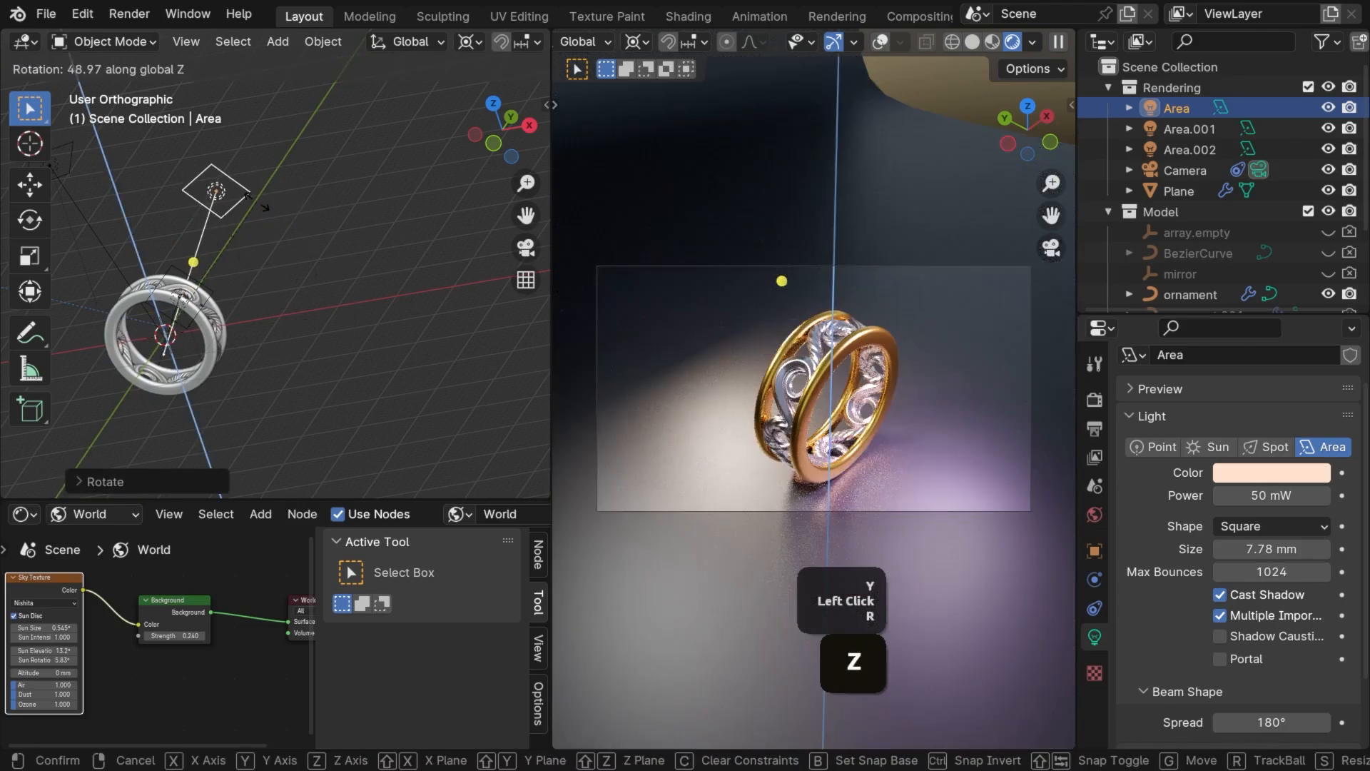
click(265, 207)
key(r)
key(x)
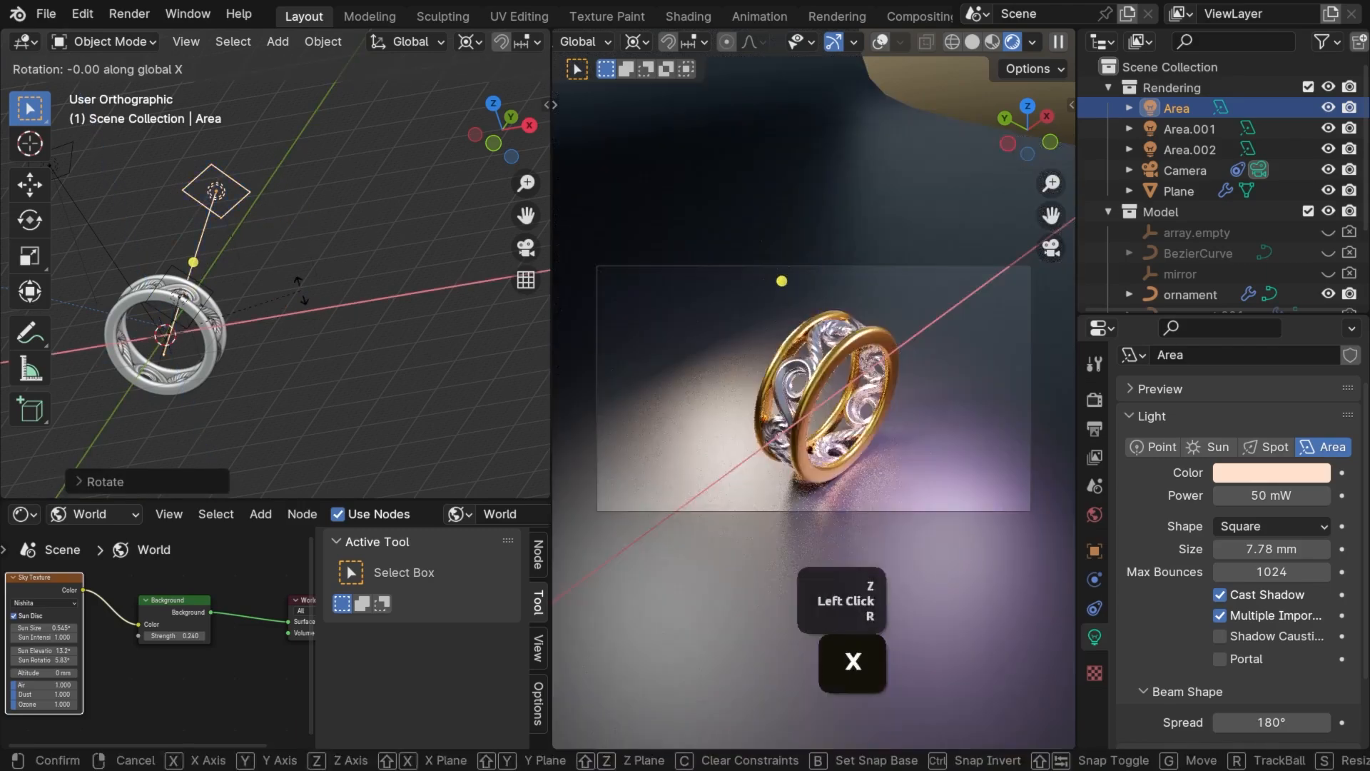
key(x)
right_click(301, 297)
middle_drag(301, 297, 269, 289)
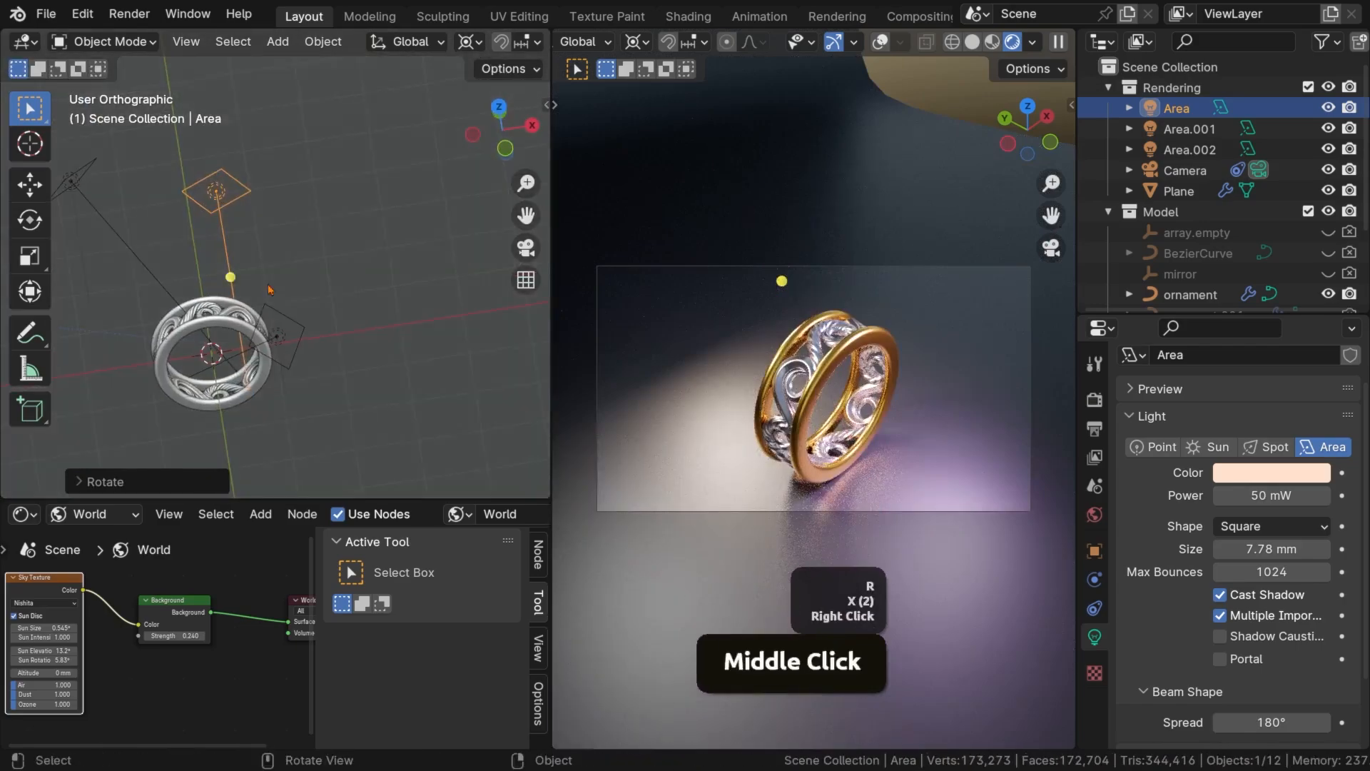
key(r)
key(y)
key(y)
right_click(364, 394)
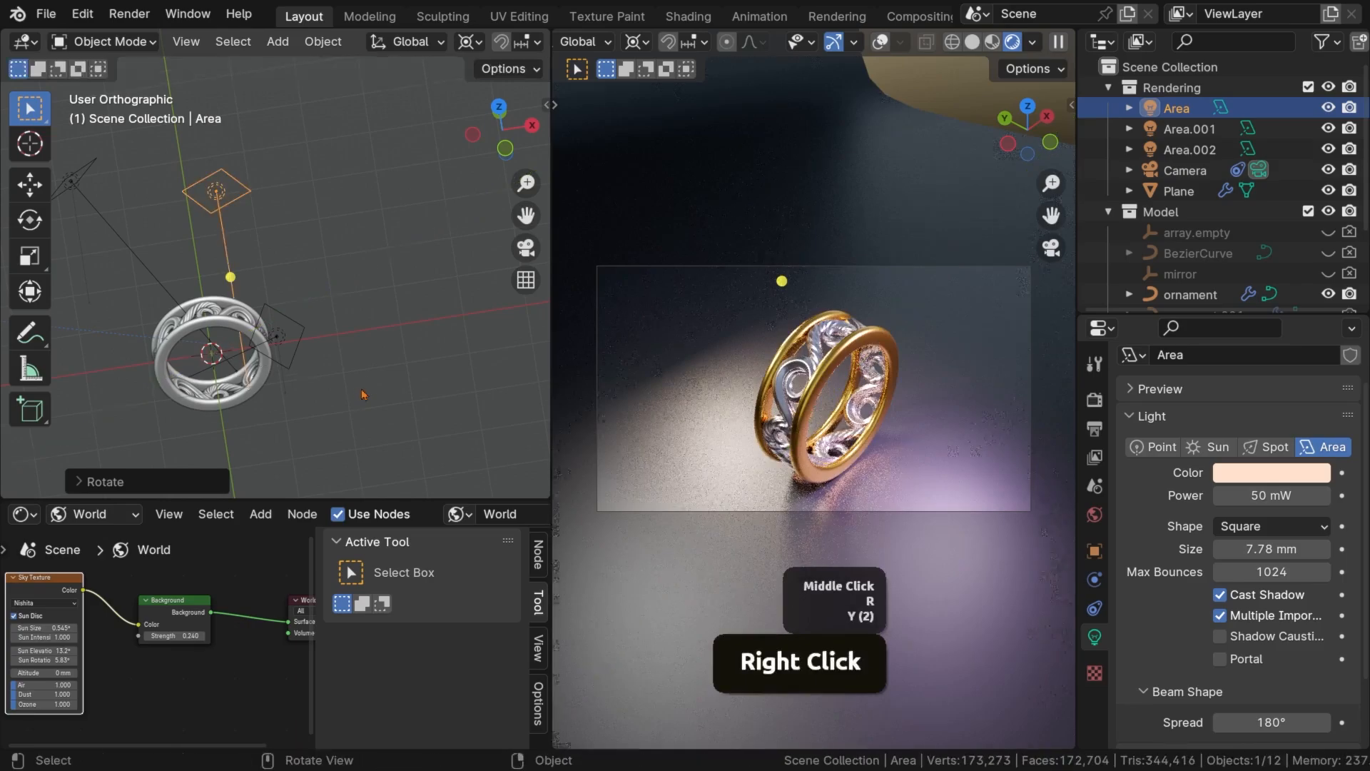
key(r)
key(x)
key(x)
right_click(368, 371)
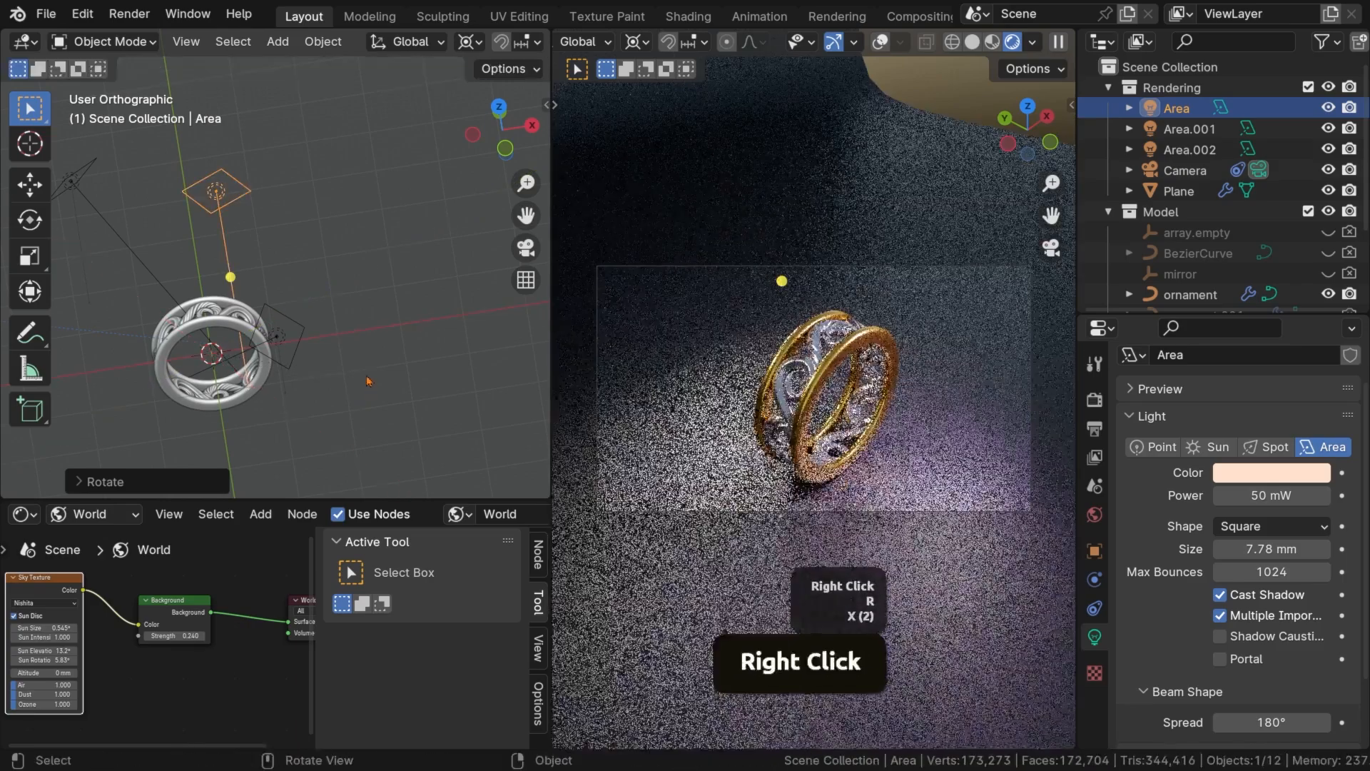
key(g)
key(x)
key(x)
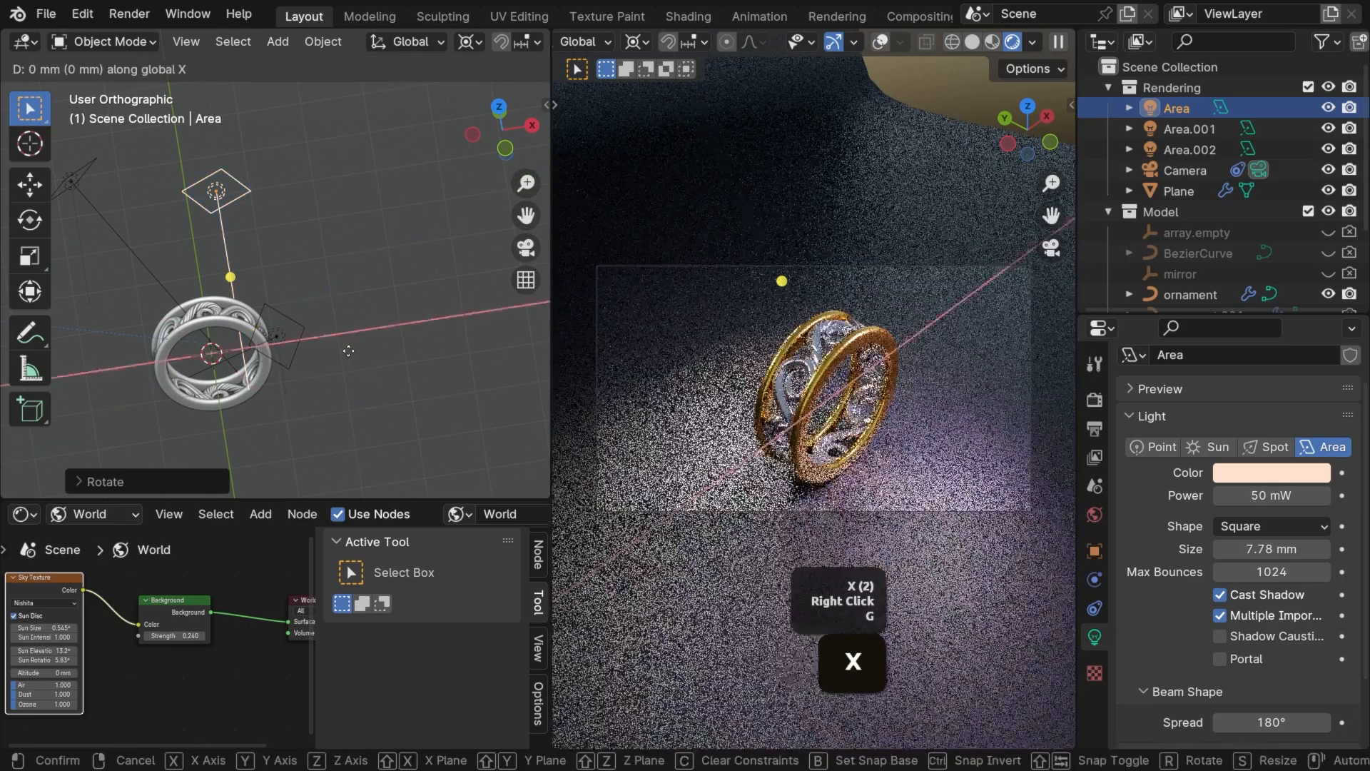
right_click(335, 345)
middle_drag(335, 345, 353, 351)
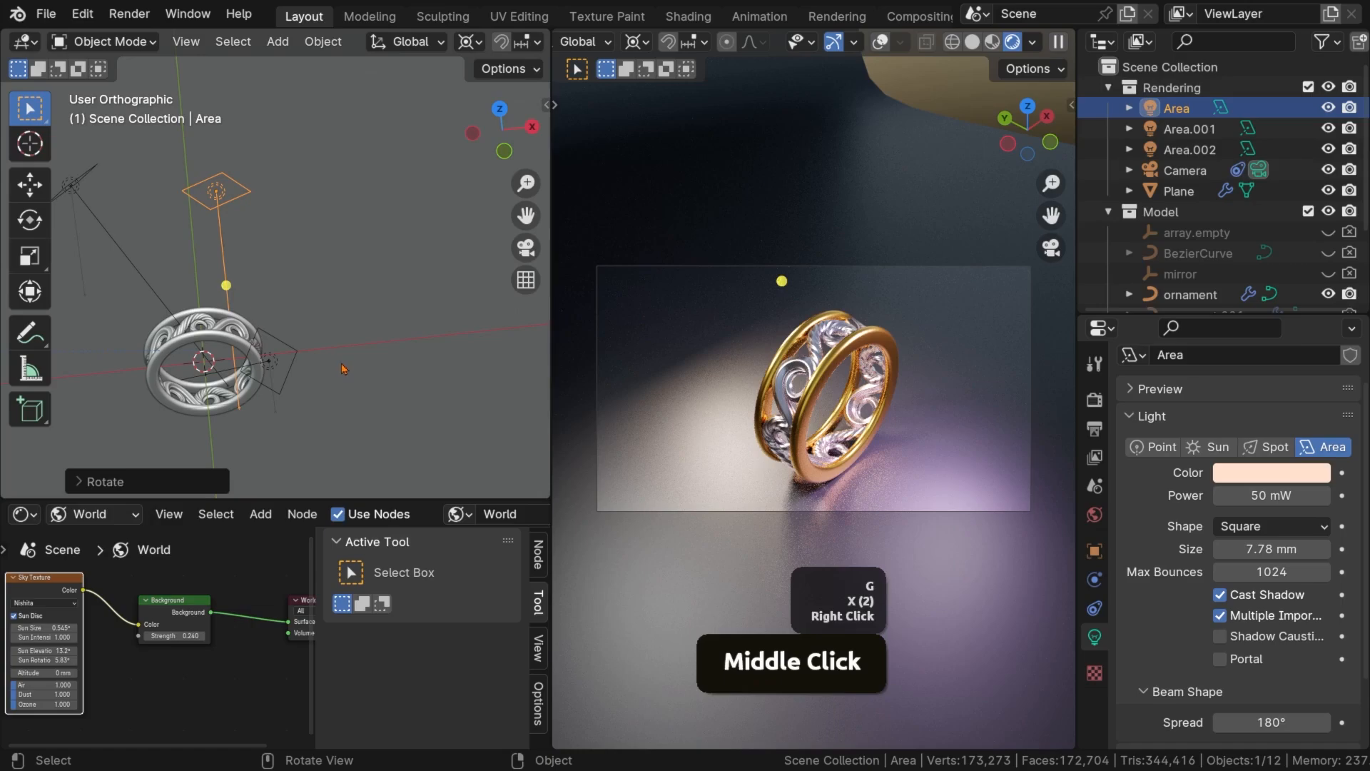
key(r)
key(y)
key(y)
right_click(359, 360)
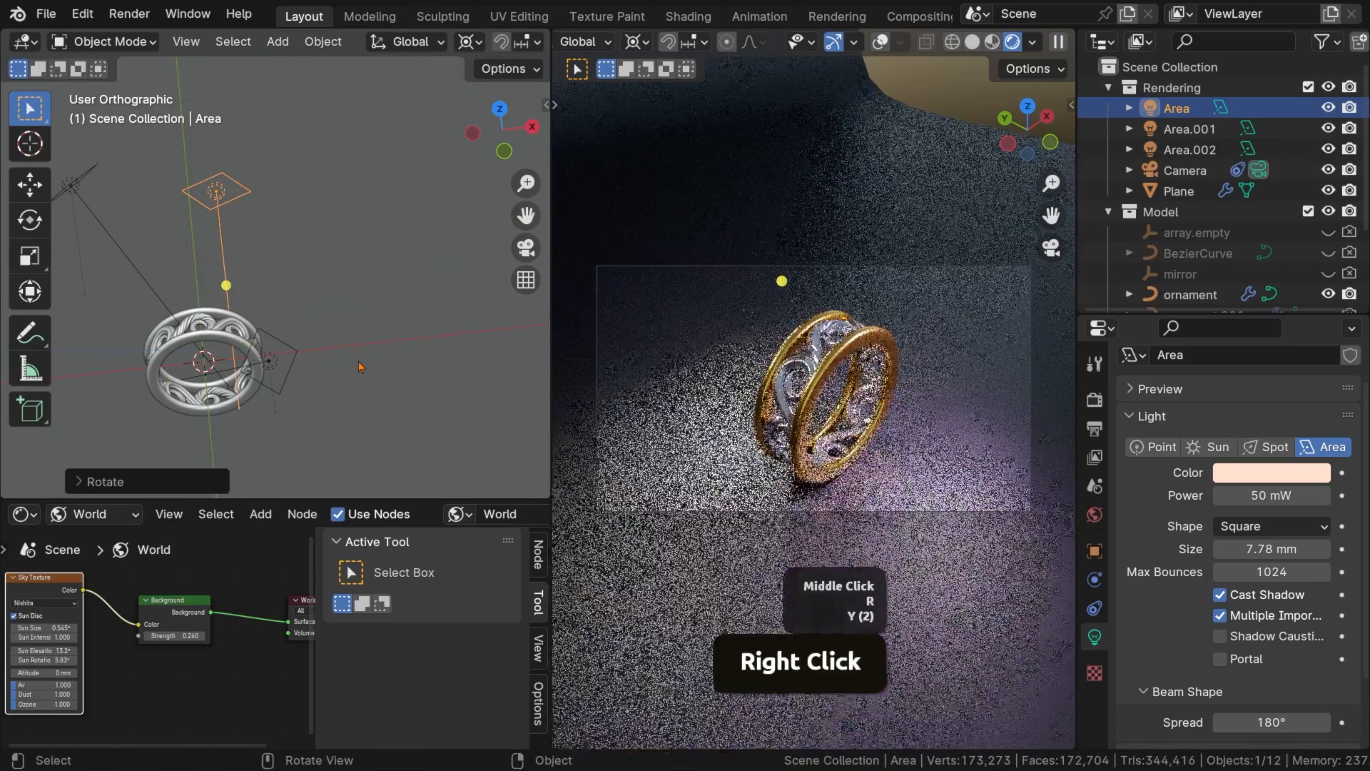
Rotate the Area light about the global X axis and move it in the positive direction along global Y
key(r)
key(x)
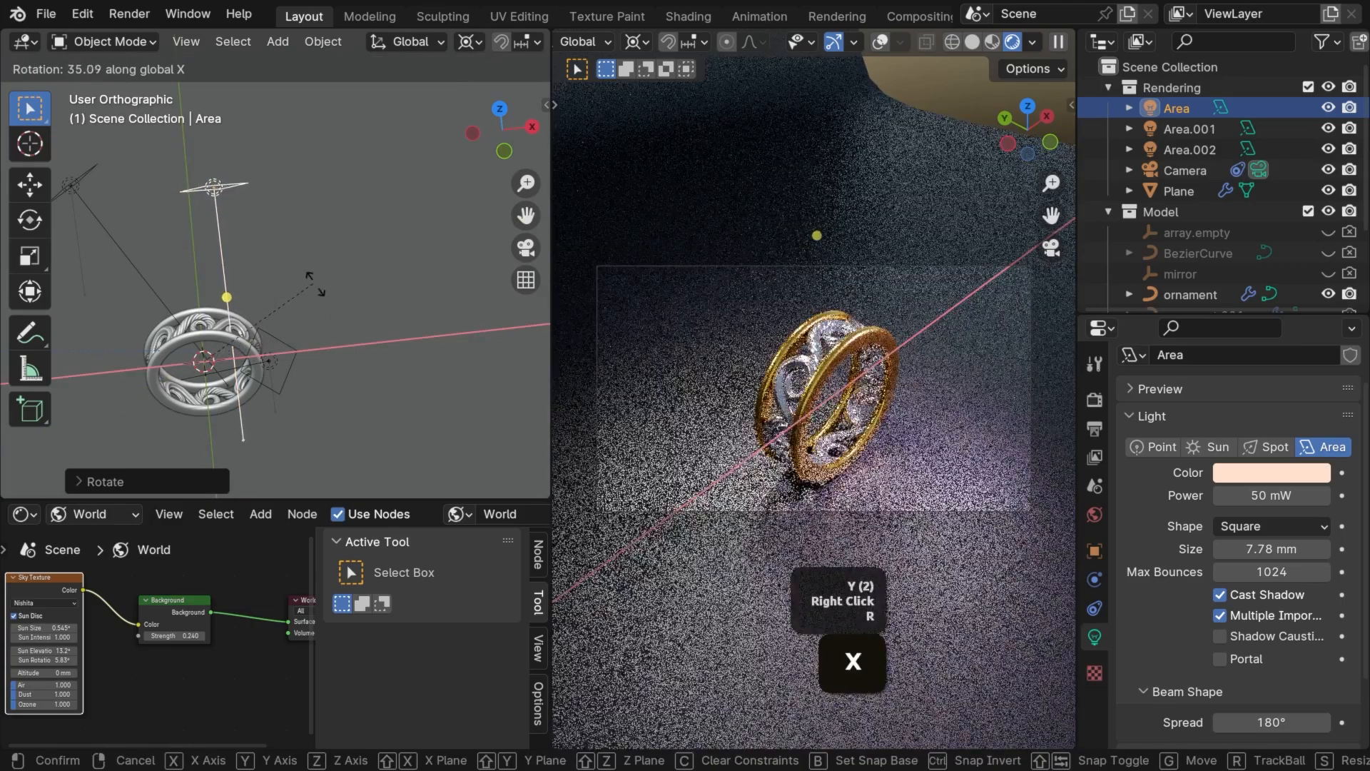
click(352, 309)
key(g)
key(y)
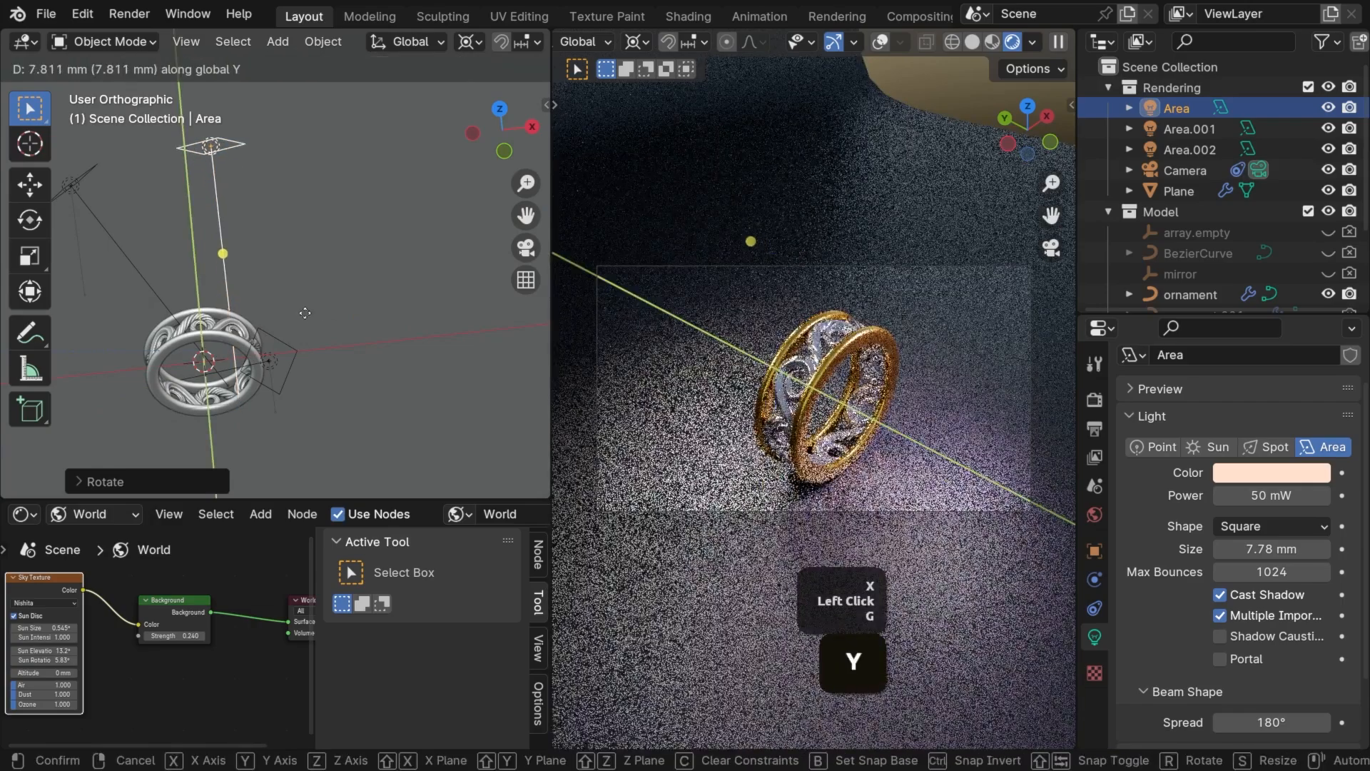
click(371, 379)
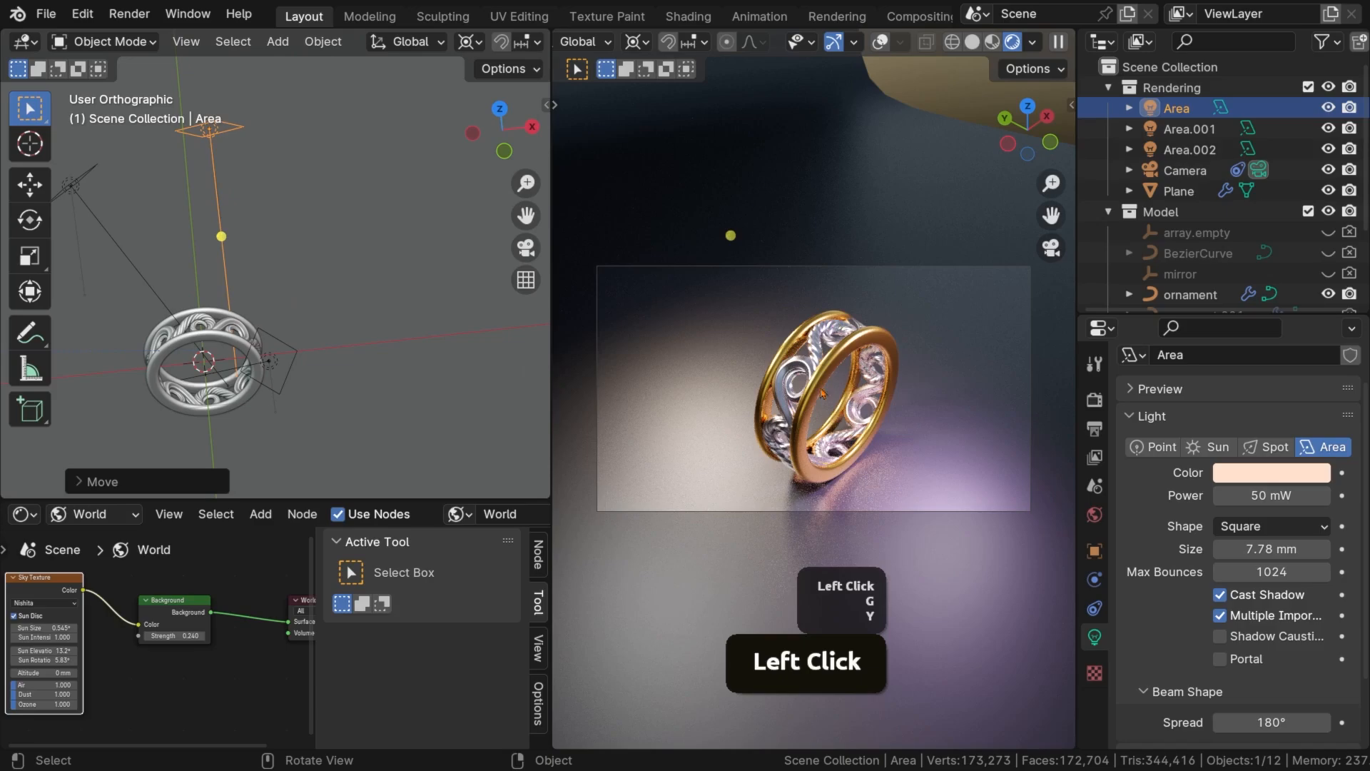
Rotate the Area.001 light about 375.6 degrees around the global Z axis
click(84, 192)
click(84, 192)
key(r)
key(z)
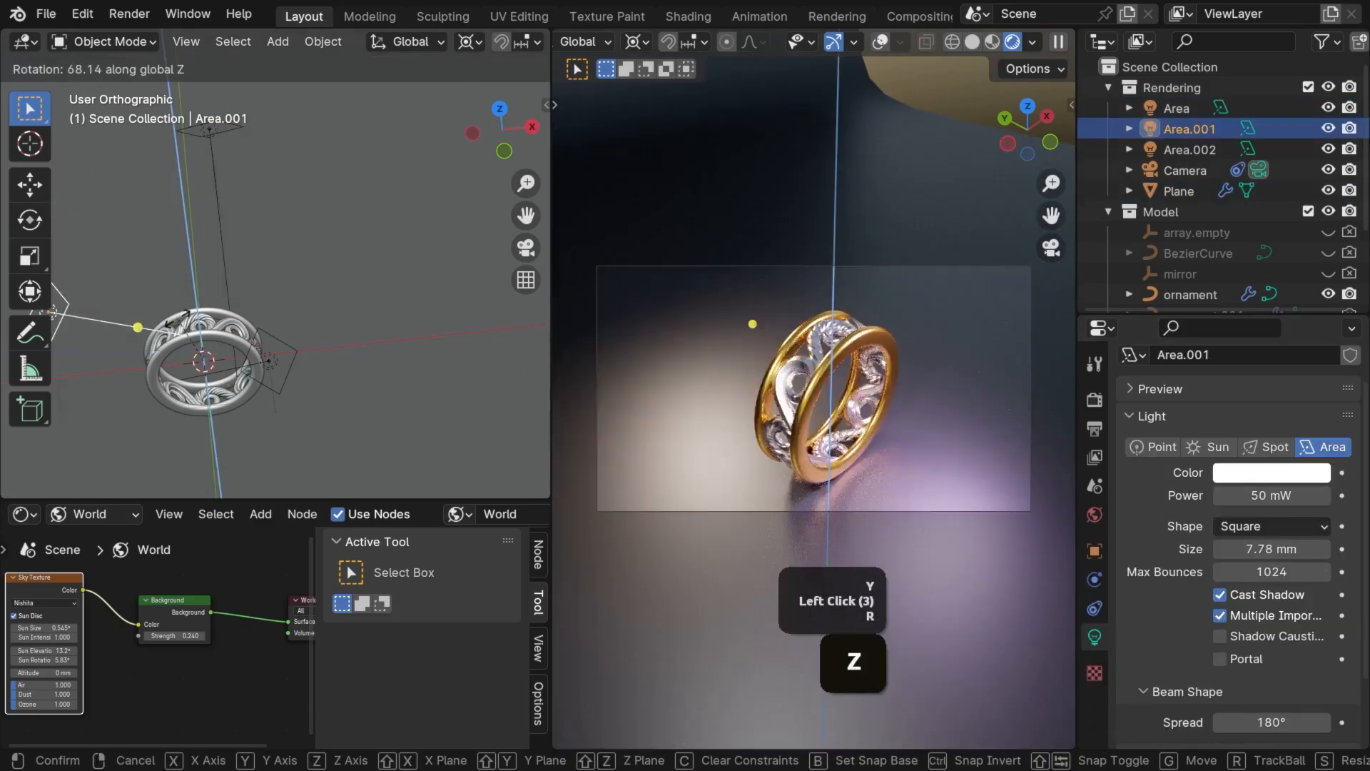
click(224, 308)
Render the scene image with the rearranged lights and inspect the lighting on the ring
click(191, 14)
click(132, 15)
click(133, 15)
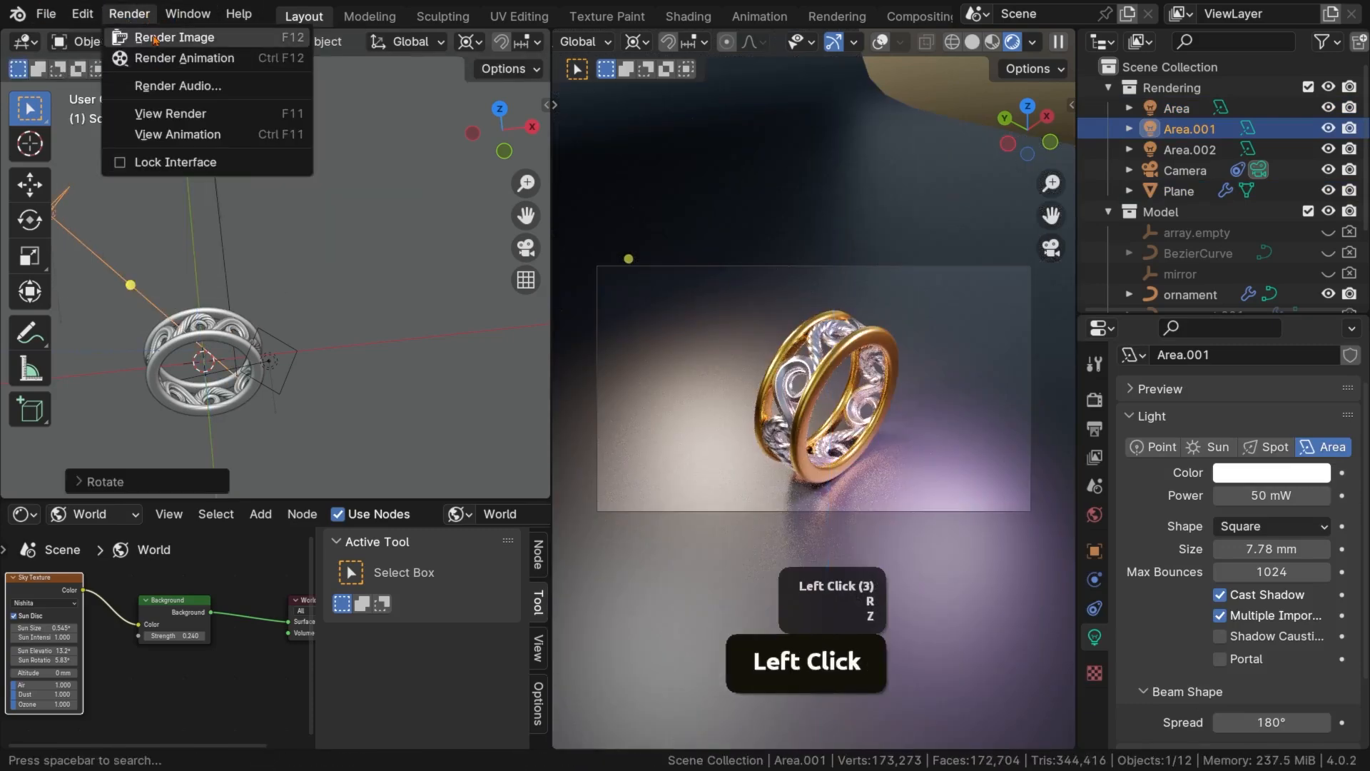
click(154, 39)
scroll(603, 507, down, 1)
scroll(603, 507, up, 1)
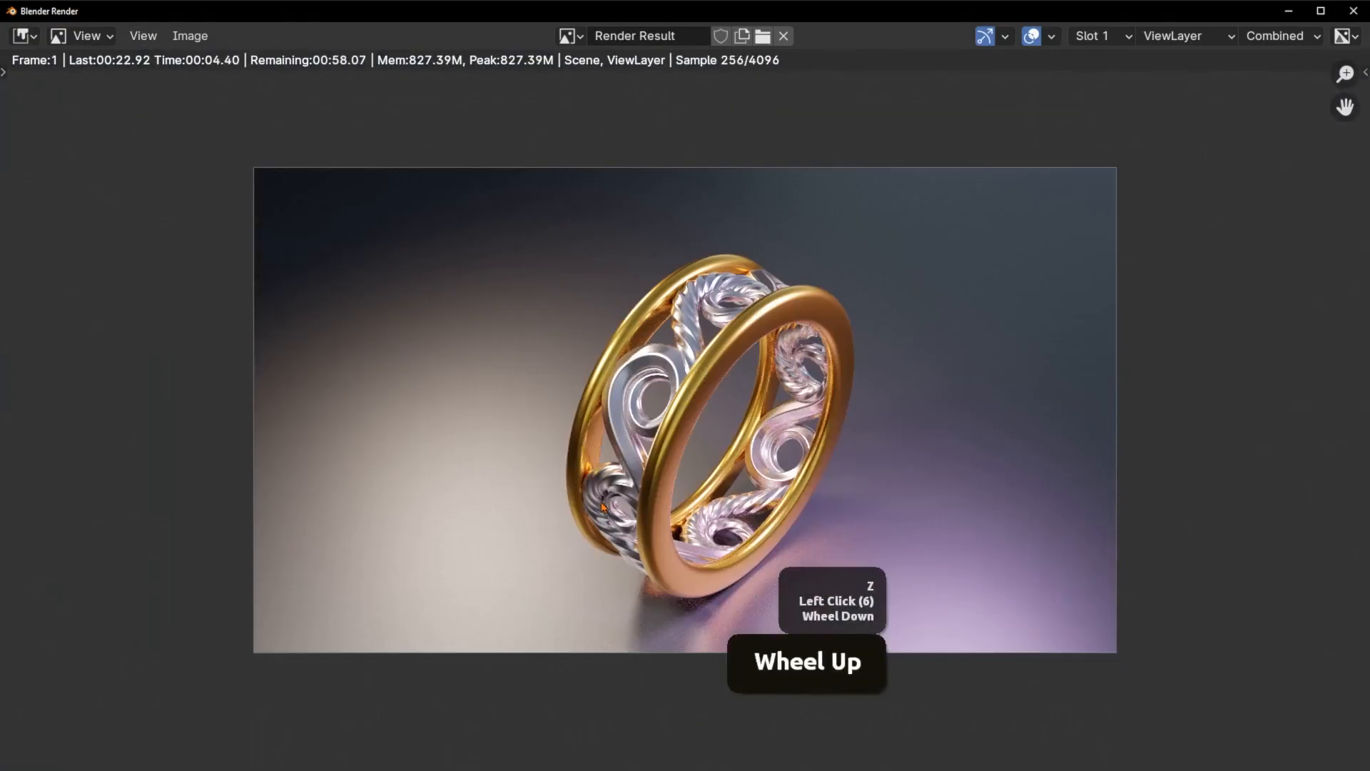